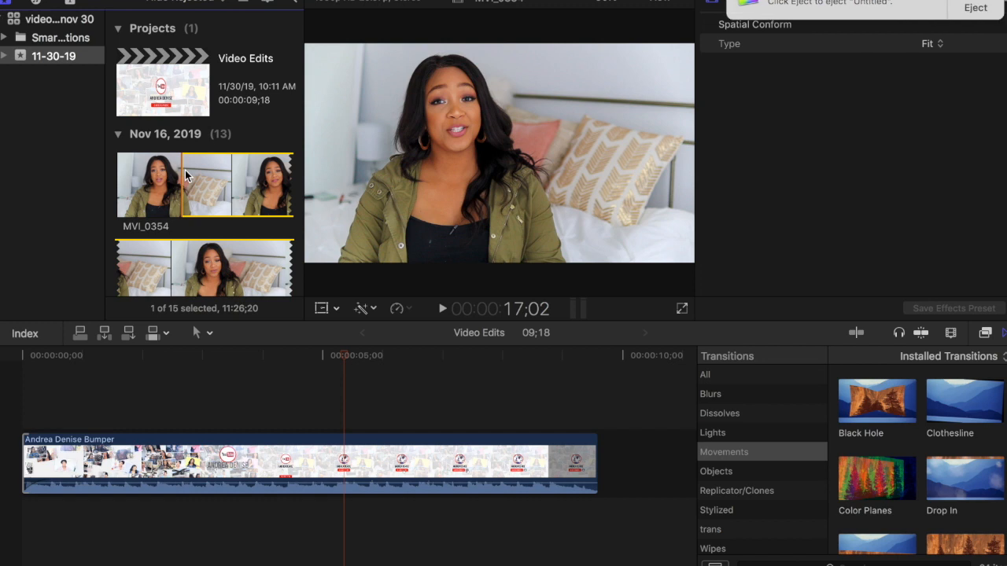
Step: Play clip MVI_0354 through the selected range and set the range's end point at 30;01
{"action": "left_click", "coordinate": [974, 9]}
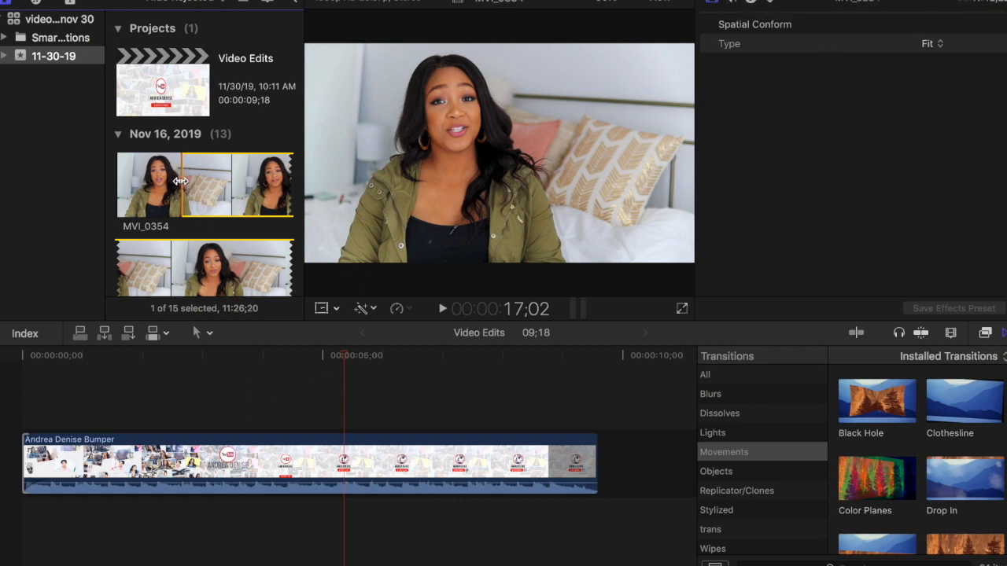
{"action": "key", "text": "space"}
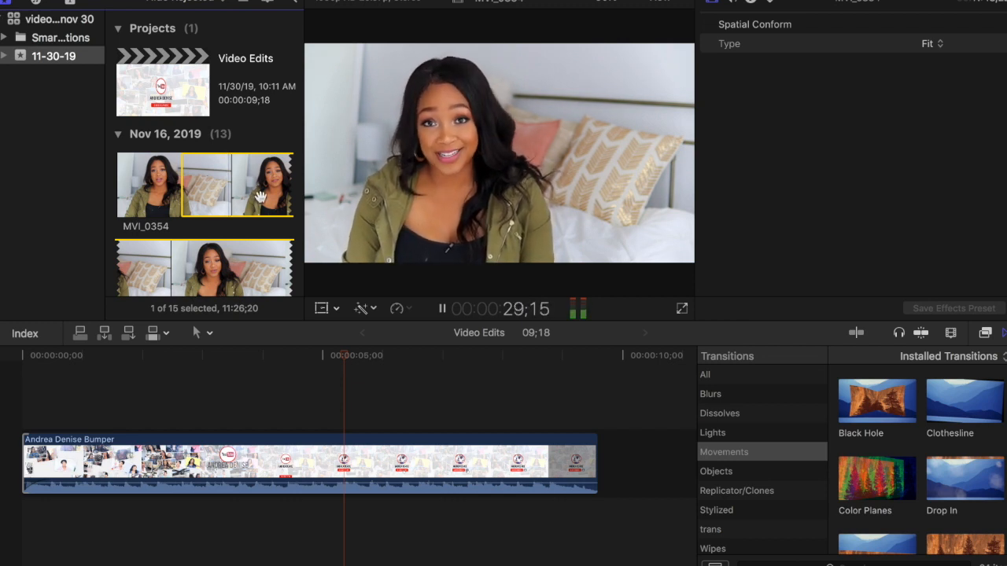
{"action": "key", "text": "space"}
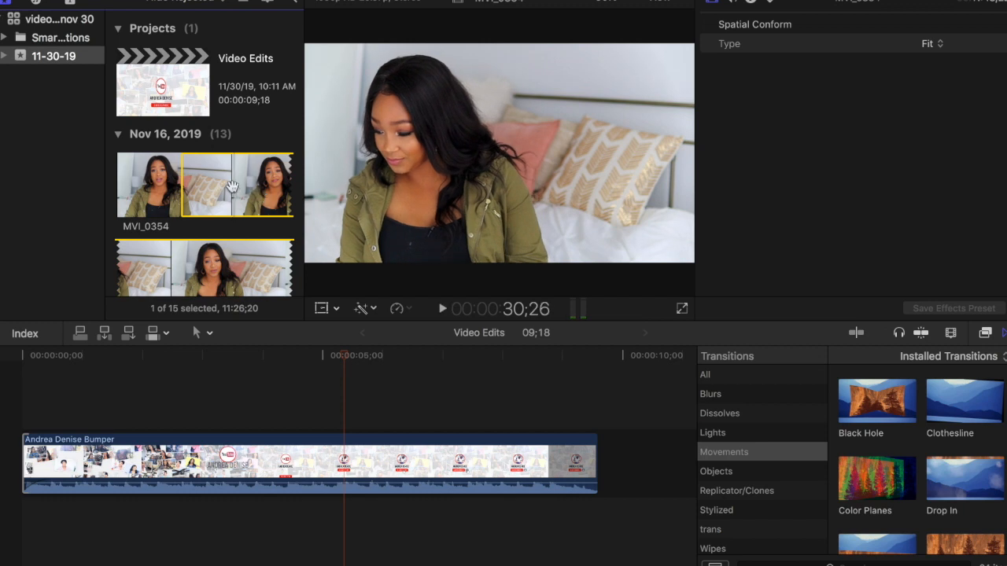
{"action": "key", "text": "space"}
{"action": "key", "text": "space"}
{"action": "key", "text": "Left"}
{"action": "key", "text": "Left"}
{"action": "key", "text": "Left"}
{"action": "key", "text": "Left"}
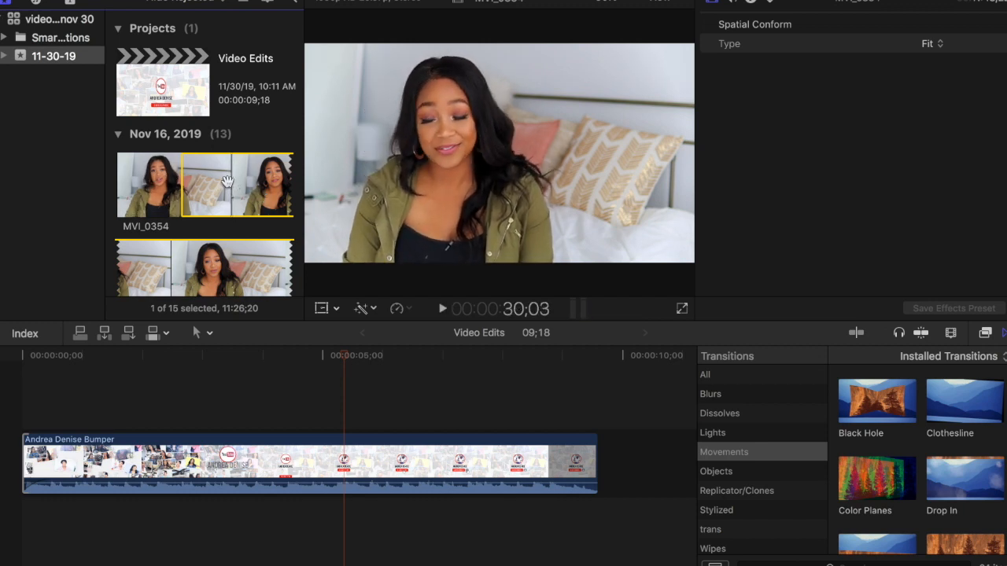
{"action": "key", "text": "Left"}
{"action": "key", "text": "Left"}
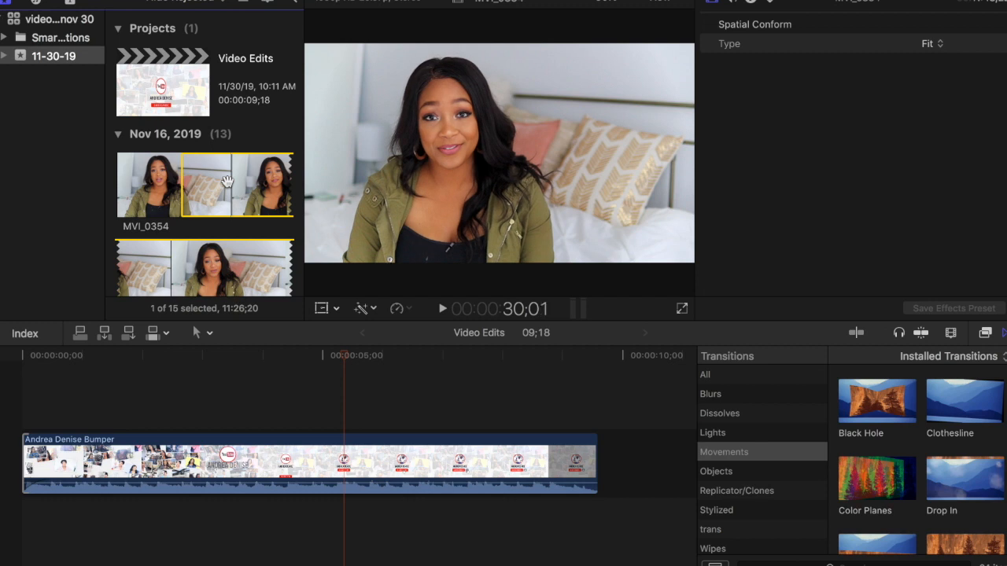
{"action": "key", "text": "o"}
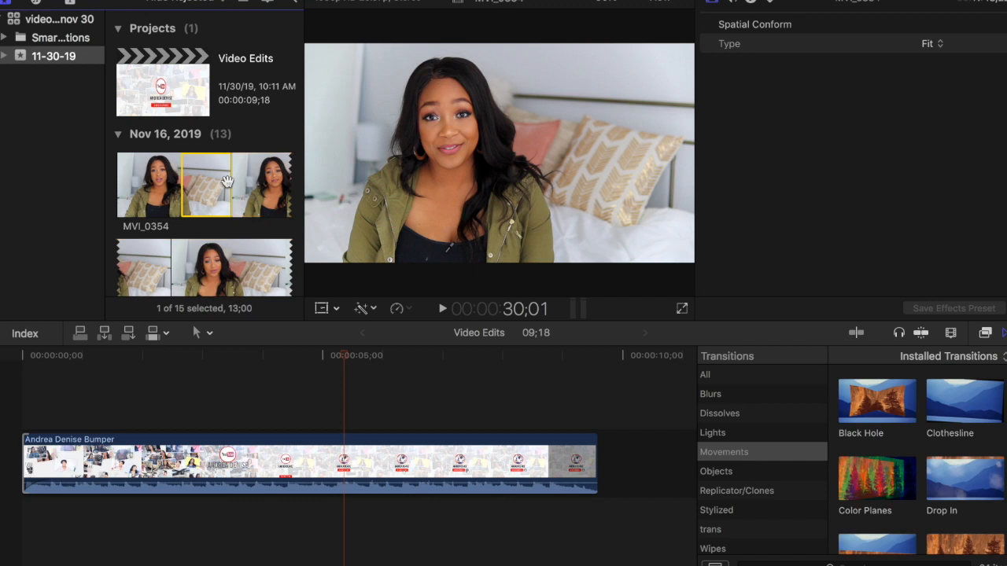
Step: Insert the selected MVI_0354 range at the start of the timeline, ahead of the bumper clip
{"action": "left_click_drag", "start_coordinate": [217, 193], "coordinate": [26, 465]}
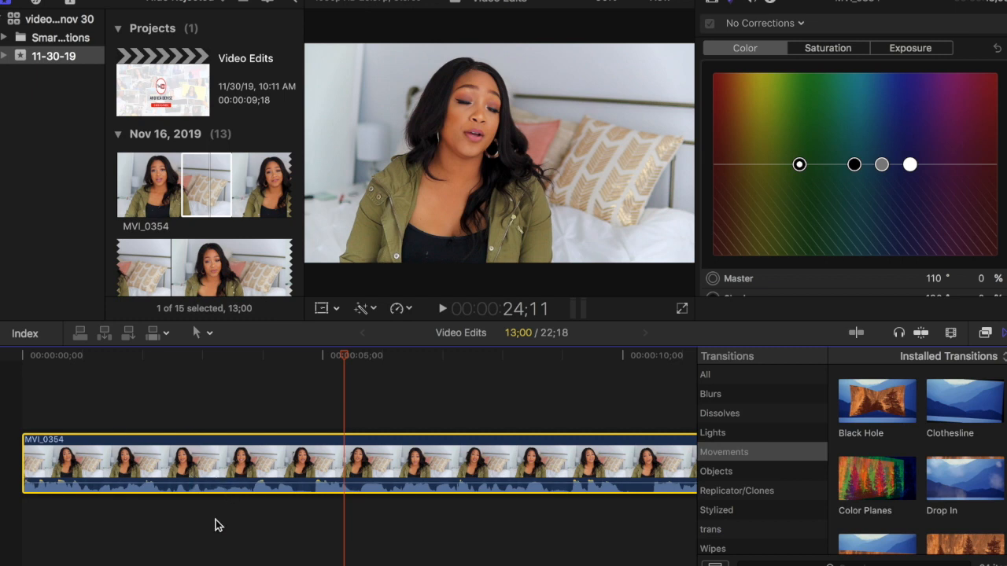
{"action": "left_click", "coordinate": [208, 506]}
{"action": "key", "text": "super+minus"}
{"action": "key", "text": "super+minus"}
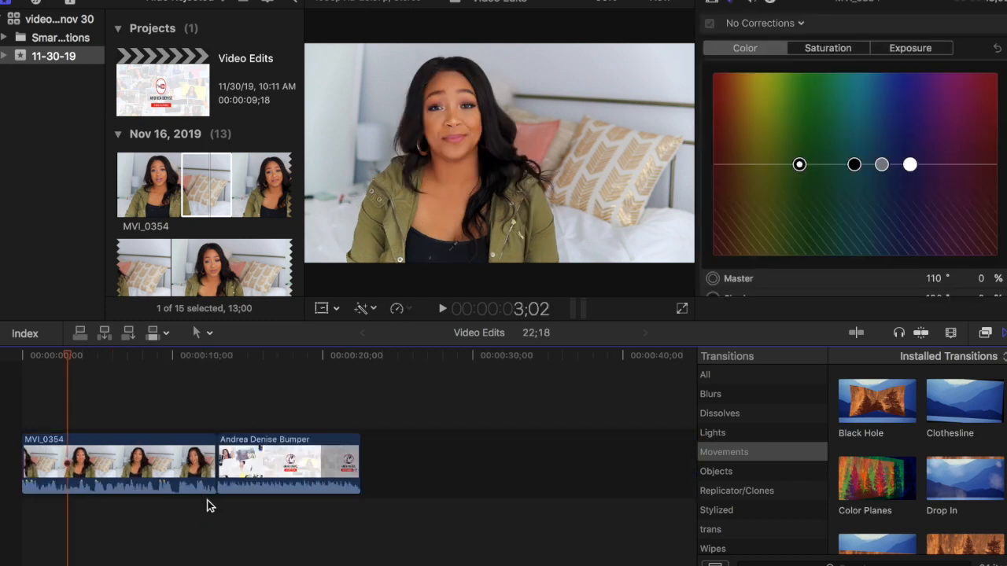
Step: Continue playing MVI_0354 past the used range and mark a new range start at about 34 seconds
{"action": "left_click", "coordinate": [232, 172]}
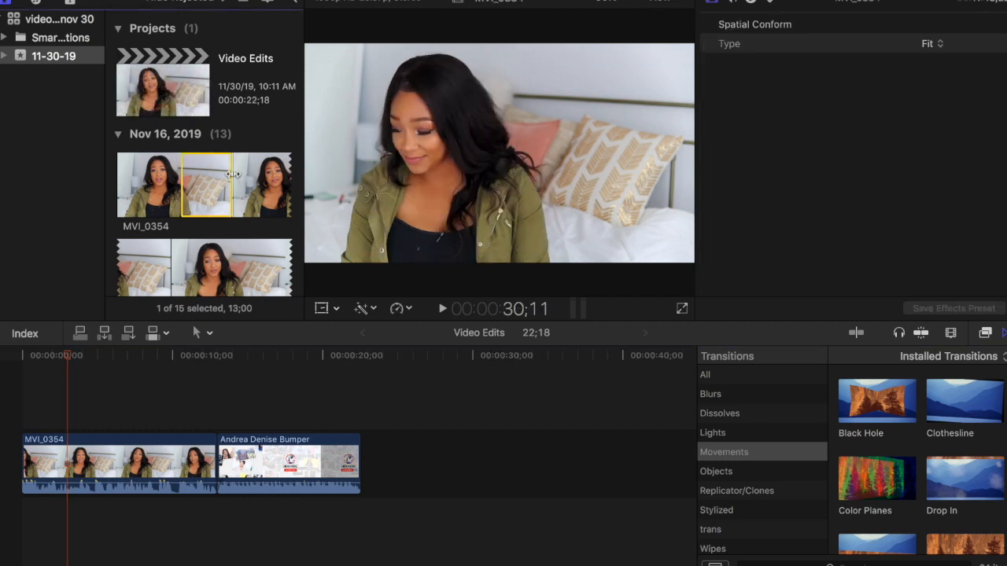
{"action": "key", "text": "space"}
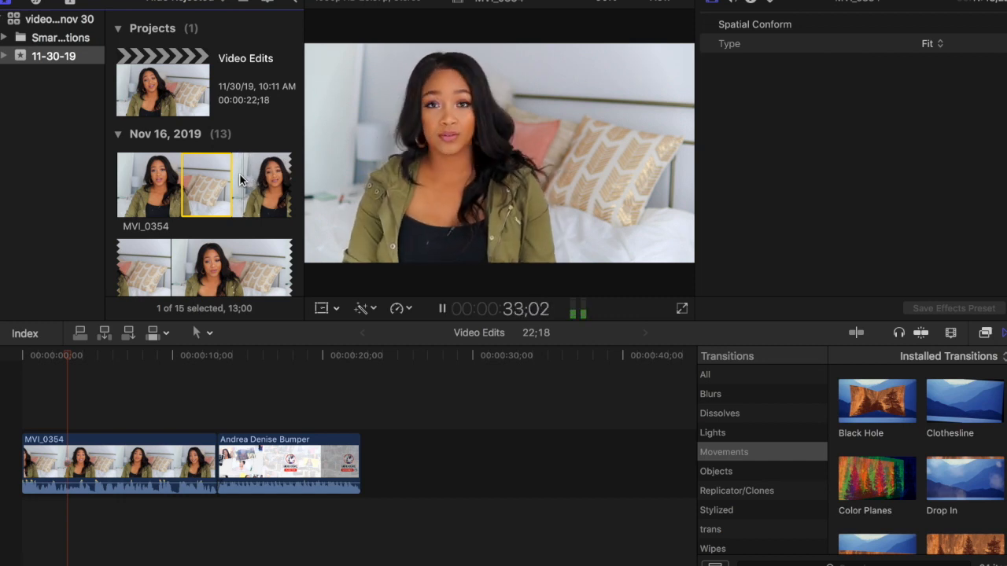
{"action": "key", "text": "space"}
{"action": "key", "text": "i"}
{"action": "key", "text": "space"}
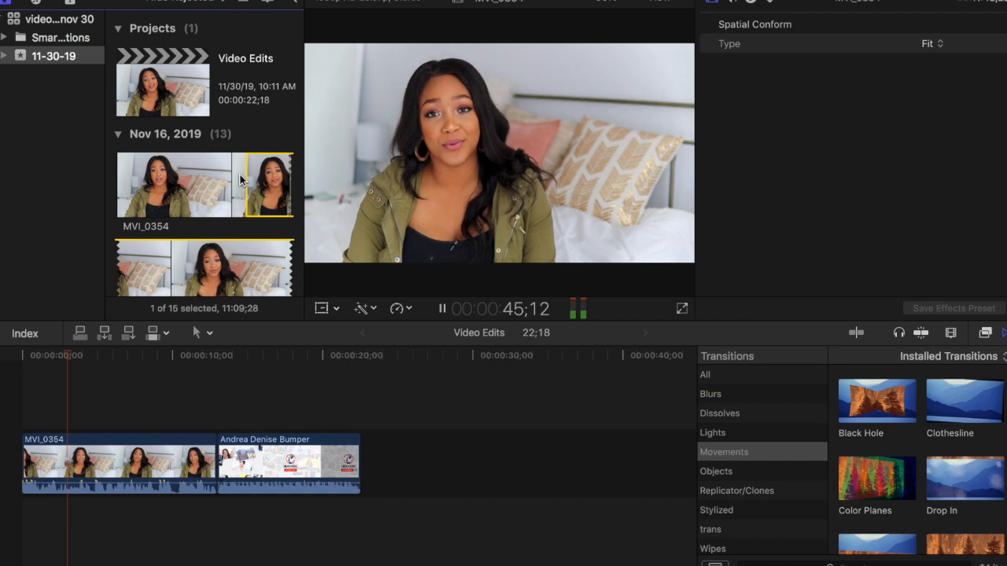
Step: End the new MVI_0354 range at 48;18 and insert it between the first timeline clip and the bumper
{"action": "scroll", "coordinate": [239, 173], "scroll_direction": "down", "scroll_amount": 1}
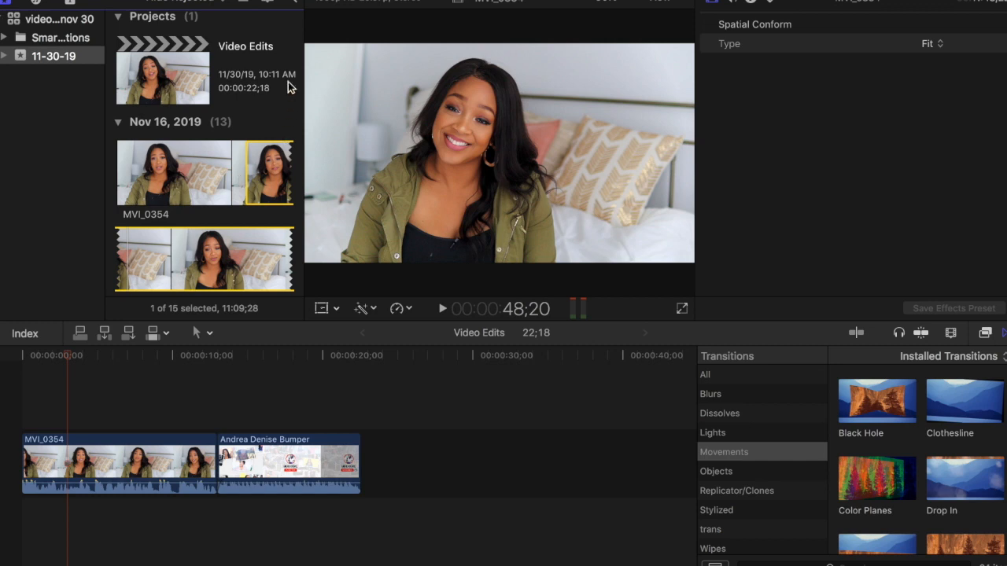
{"action": "key", "text": "Left"}
{"action": "key", "text": "Left"}
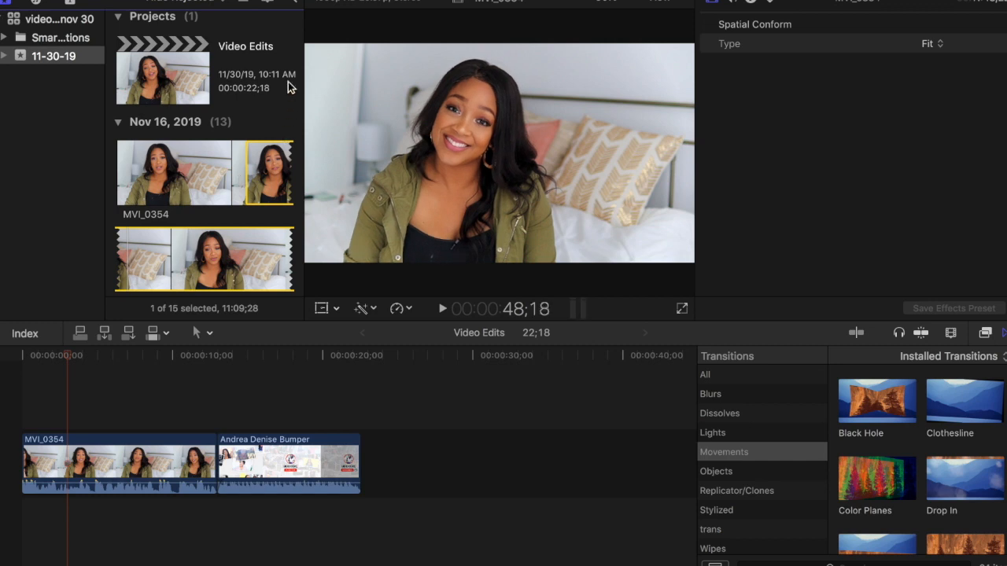
{"action": "key", "text": "o"}
{"action": "left_click_drag", "start_coordinate": [276, 169], "coordinate": [222, 473]}
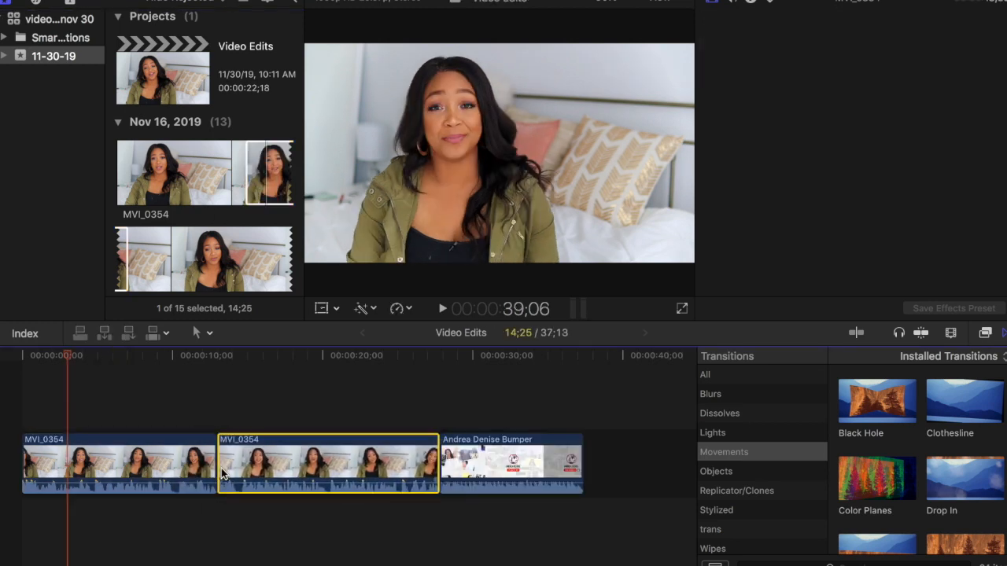
{"action": "left_click", "coordinate": [198, 185]}
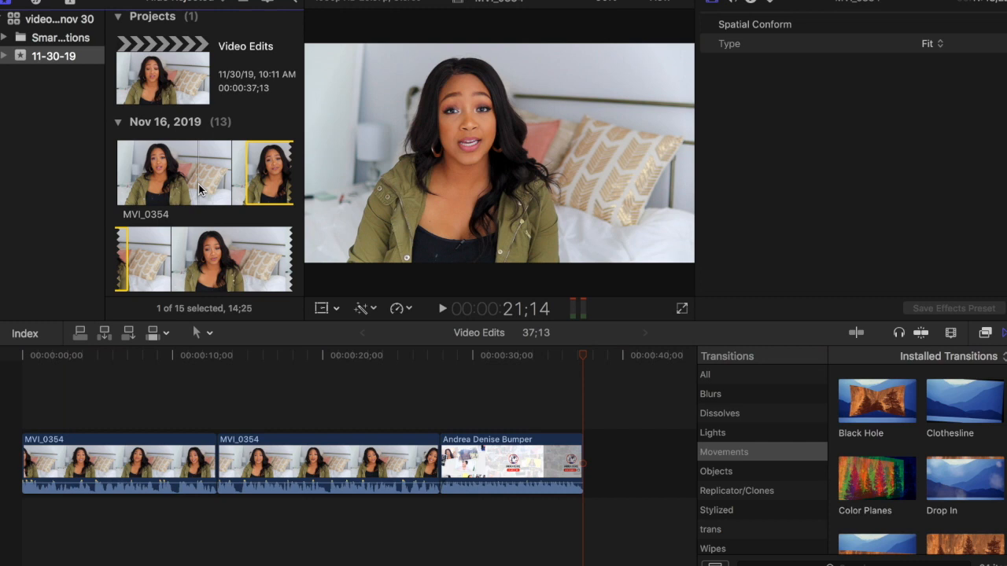
Step: Blade the second MVI_0354 timeline clip at 14;08 and 14;18 and delete the 10-frame piece between the cuts
{"action": "left_click", "coordinate": [242, 410]}
{"action": "key", "text": "super+equal"}
{"action": "key", "text": "super+equal"}
{"action": "key", "text": "super+equal"}
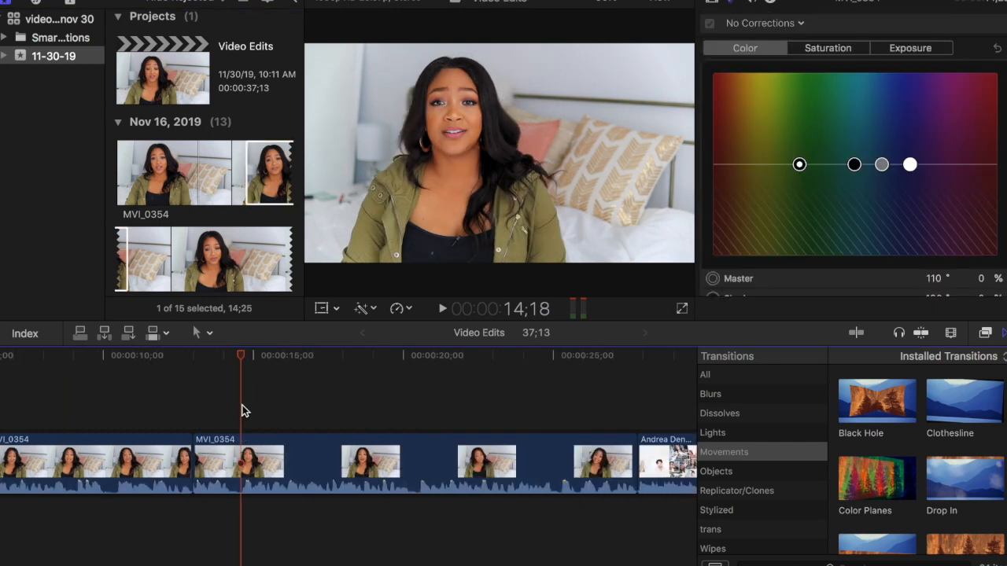
{"action": "key", "text": "b"}
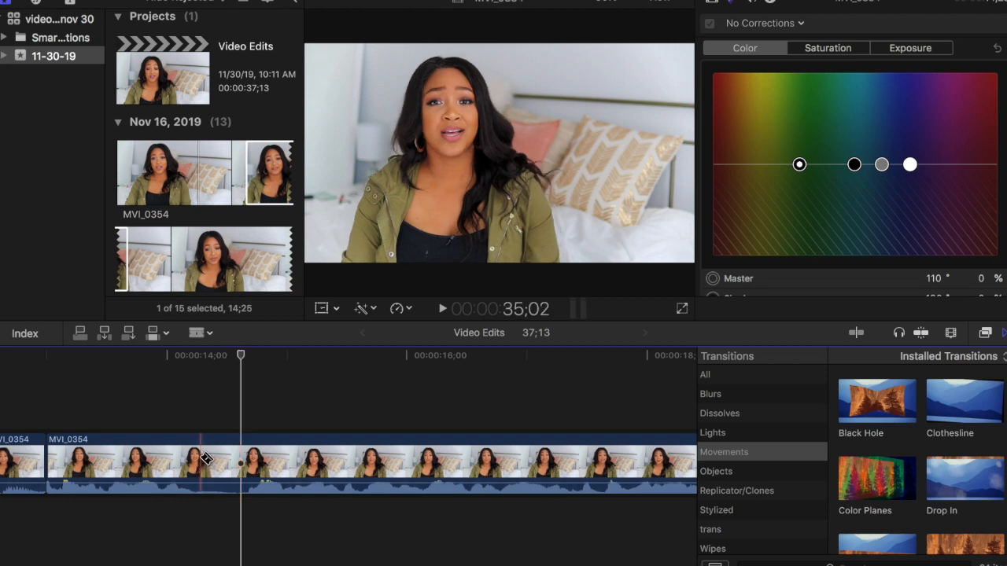
{"action": "left_click", "coordinate": [201, 459]}
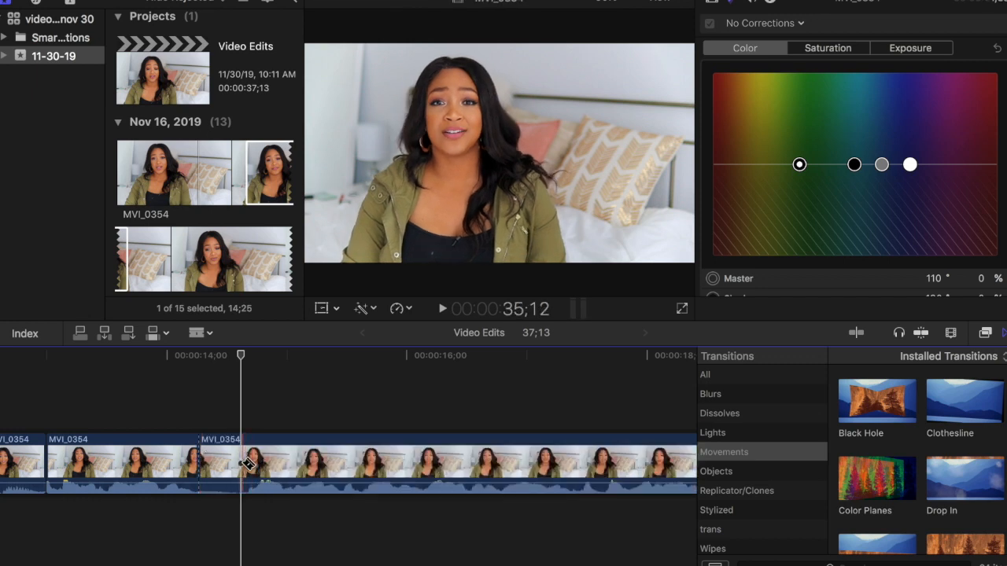
{"action": "left_click", "coordinate": [241, 463]}
{"action": "key", "text": "a"}
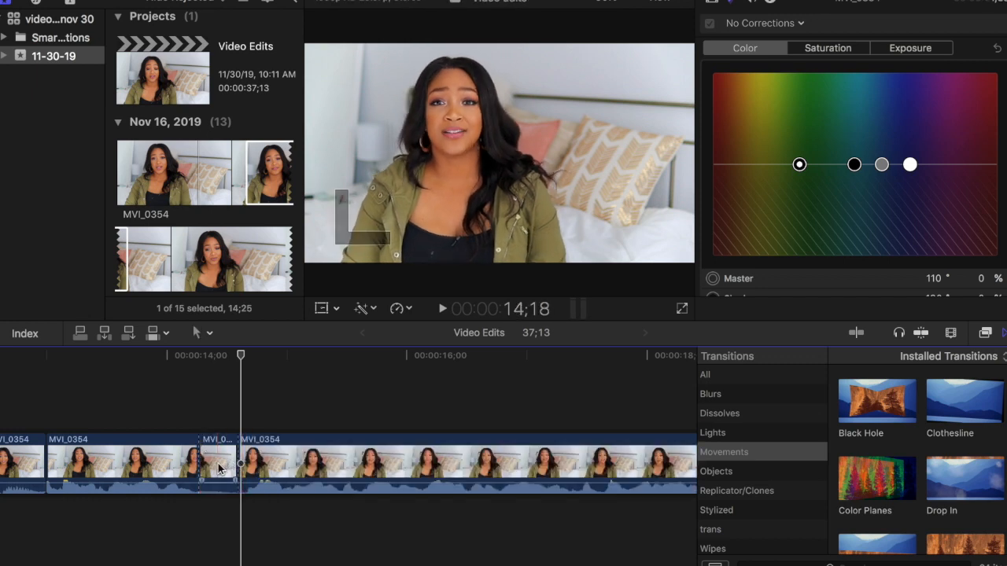
{"action": "left_click", "coordinate": [219, 450]}
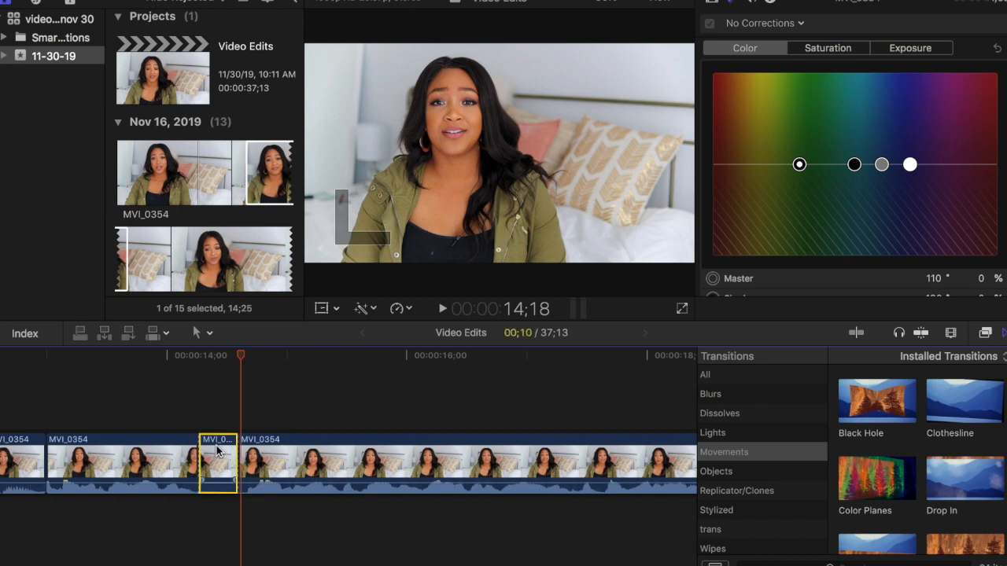
{"action": "key", "text": "Delete"}
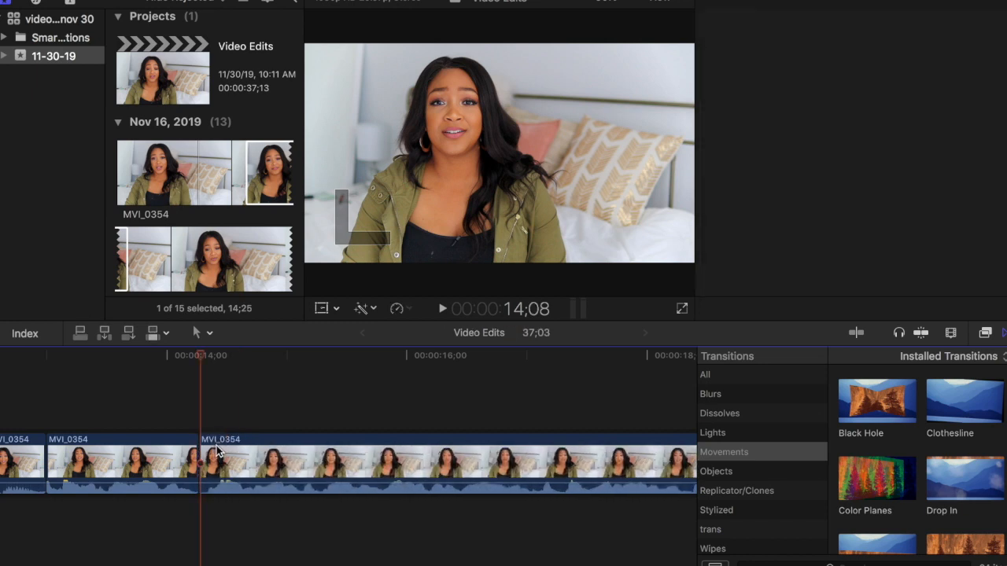
Step: Cut the first MVI_0354 timeline clip at about 10;00 and delete the 15-frame quiet section that follows
{"action": "scroll", "coordinate": [173, 457], "scroll_direction": "left", "scroll_amount": 5}
{"action": "scroll", "coordinate": [157, 454], "scroll_direction": "left", "scroll_amount": 8}
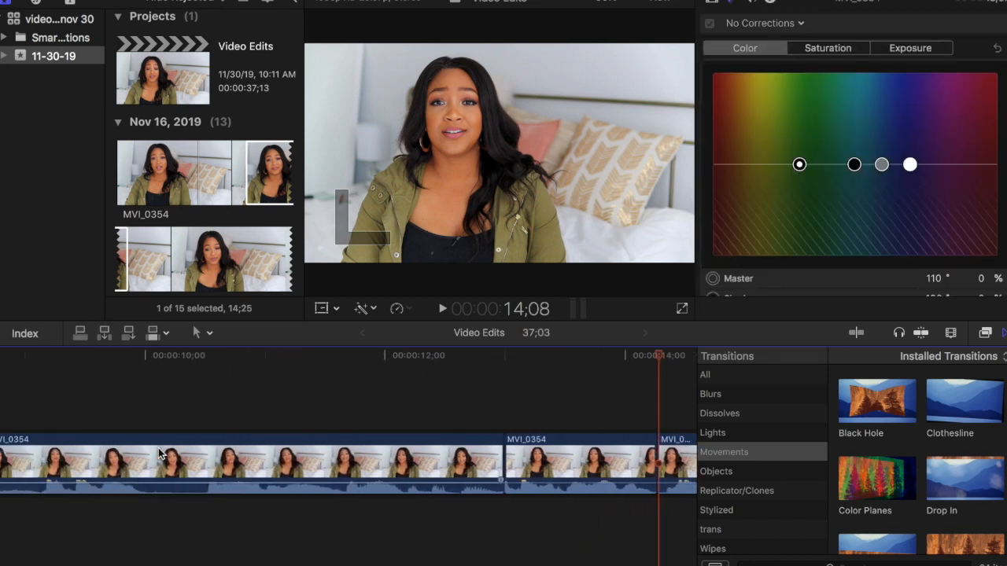
{"action": "left_click", "coordinate": [203, 417]}
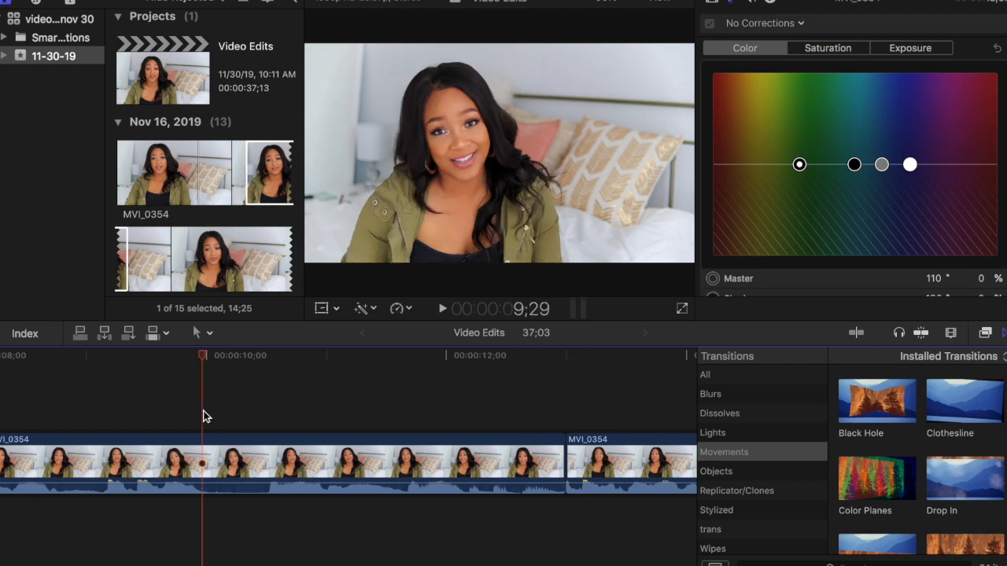
{"action": "key", "text": "space"}
{"action": "key", "text": "space"}
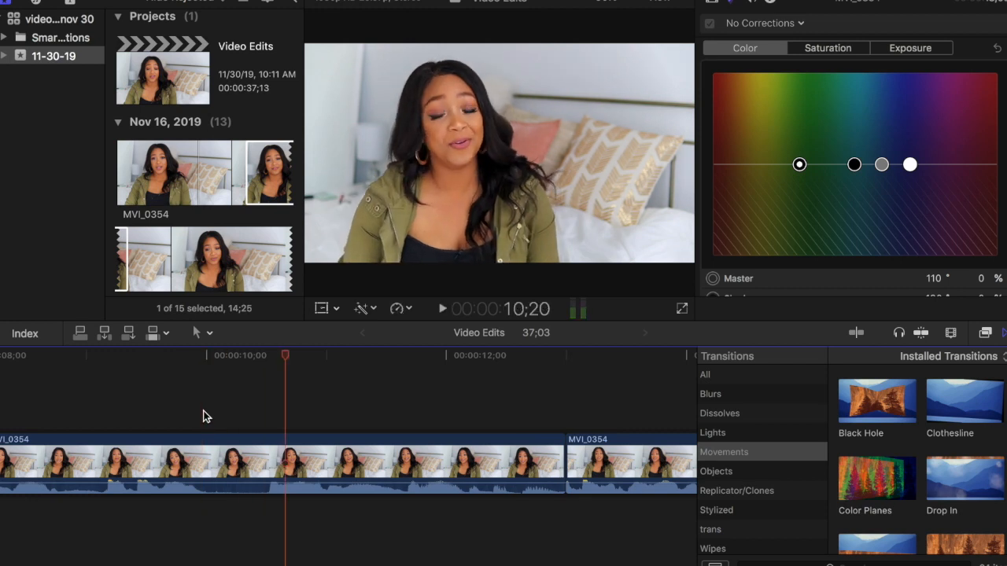
{"action": "left_click", "coordinate": [209, 464]}
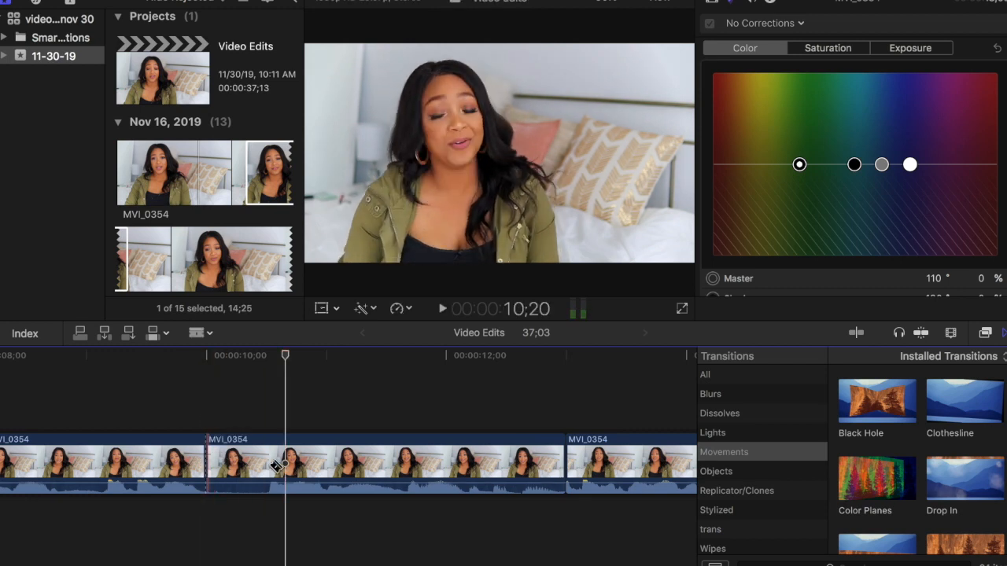
{"action": "left_click", "coordinate": [268, 466]}
{"action": "key", "text": "a"}
{"action": "left_click", "coordinate": [246, 470]}
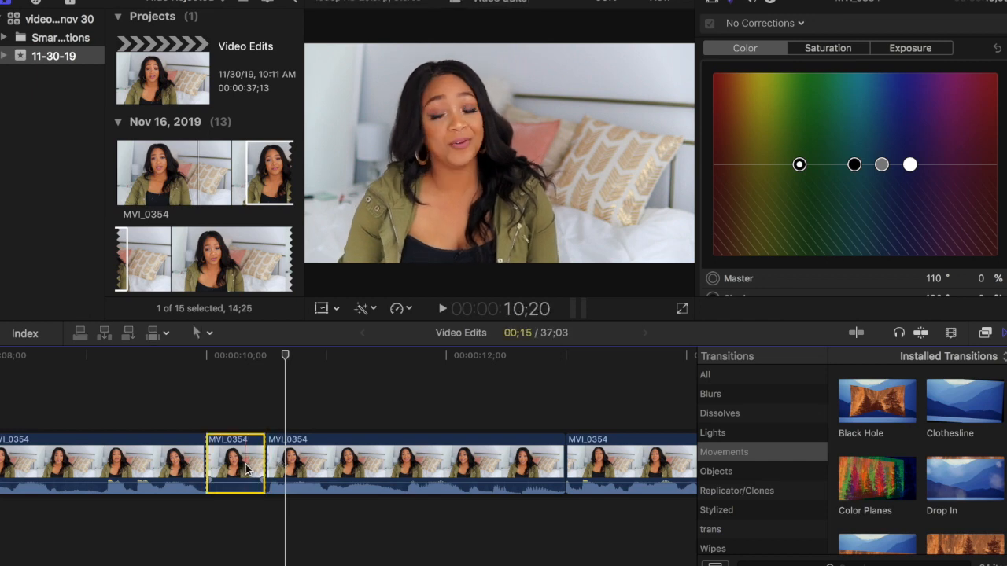
{"action": "key", "text": "Delete"}
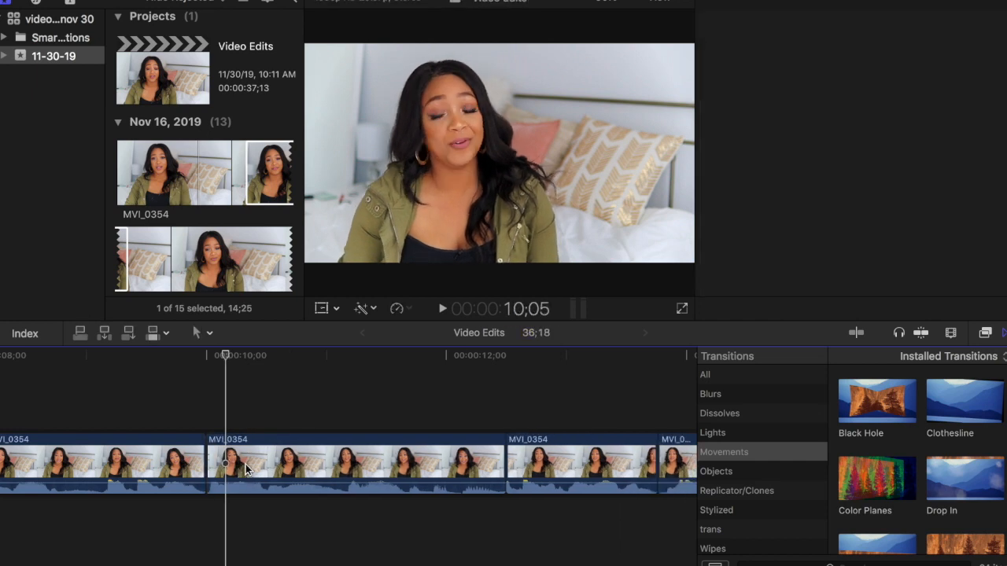
Step: Blade the first timeline clip at about 8;23 and 9;03 and delete the 10-frame pause between the cuts
{"action": "scroll", "coordinate": [245, 470], "scroll_direction": "left", "scroll_amount": 5}
{"action": "left_click", "coordinate": [336, 403]}
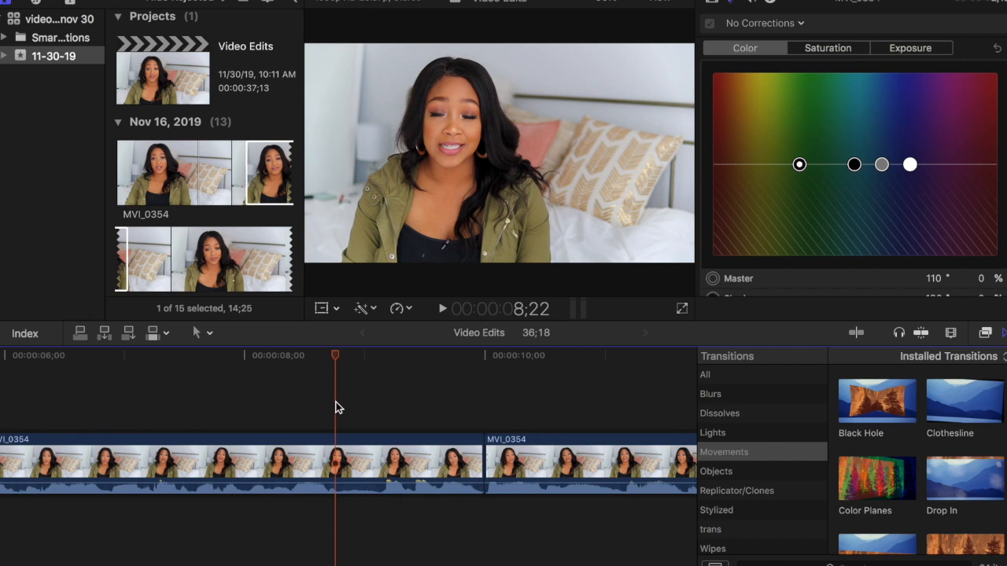
{"action": "key", "text": "space"}
{"action": "key", "text": "space"}
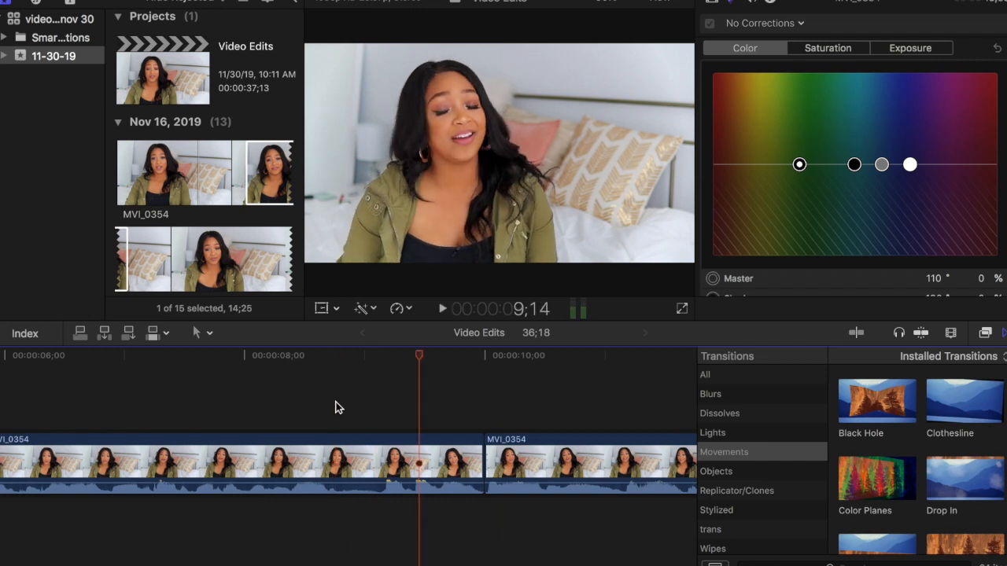
{"action": "key", "text": "b"}
{"action": "left_click", "coordinate": [376, 464]}
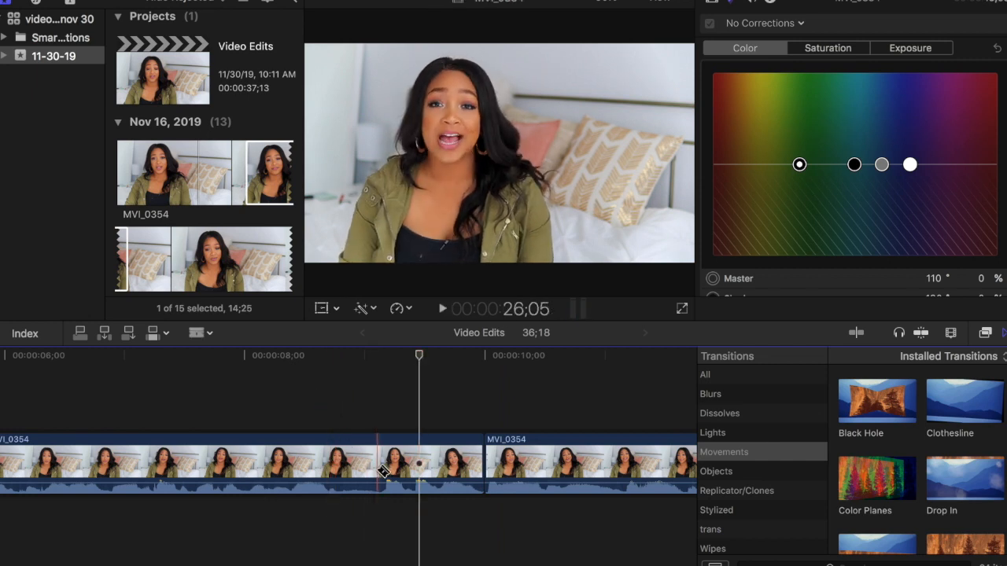
{"action": "left_click", "coordinate": [340, 470]}
{"action": "key", "text": "a"}
{"action": "left_click", "coordinate": [351, 474]}
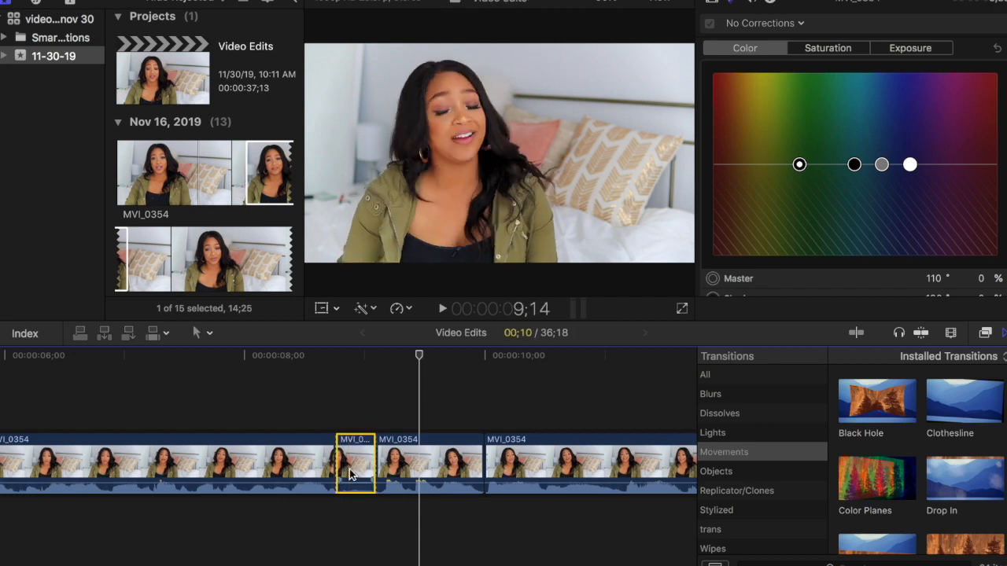
{"action": "key", "text": "Delete"}
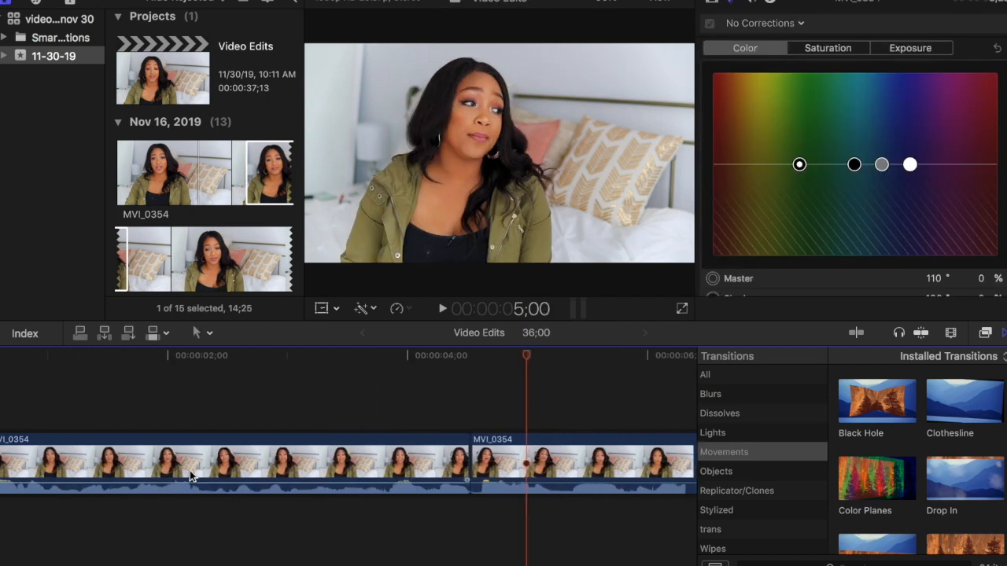
{"action": "scroll", "coordinate": [190, 476], "scroll_direction": "right", "scroll_amount": 4}
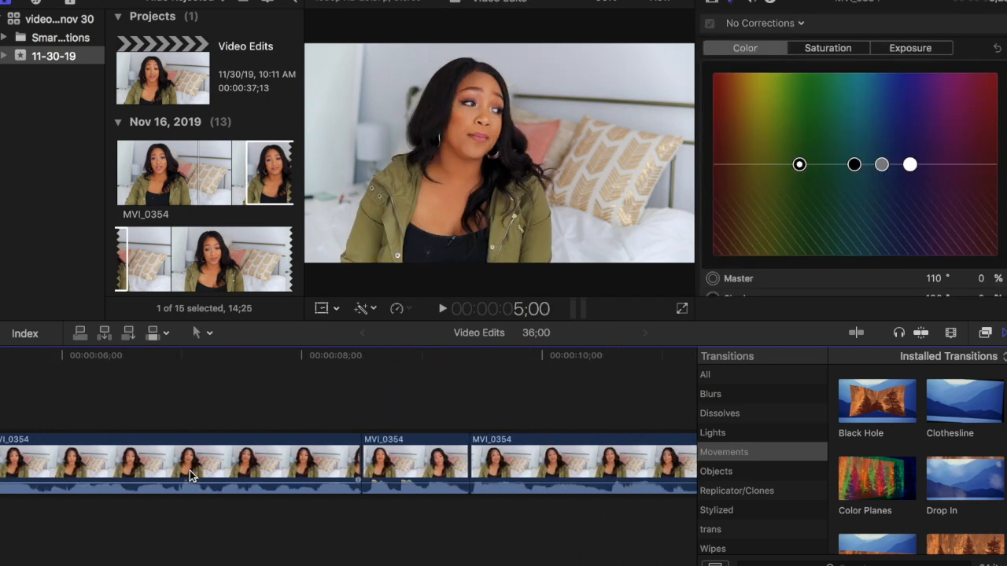
{"action": "key", "text": "super+minus"}
{"action": "key", "text": "super+minus"}
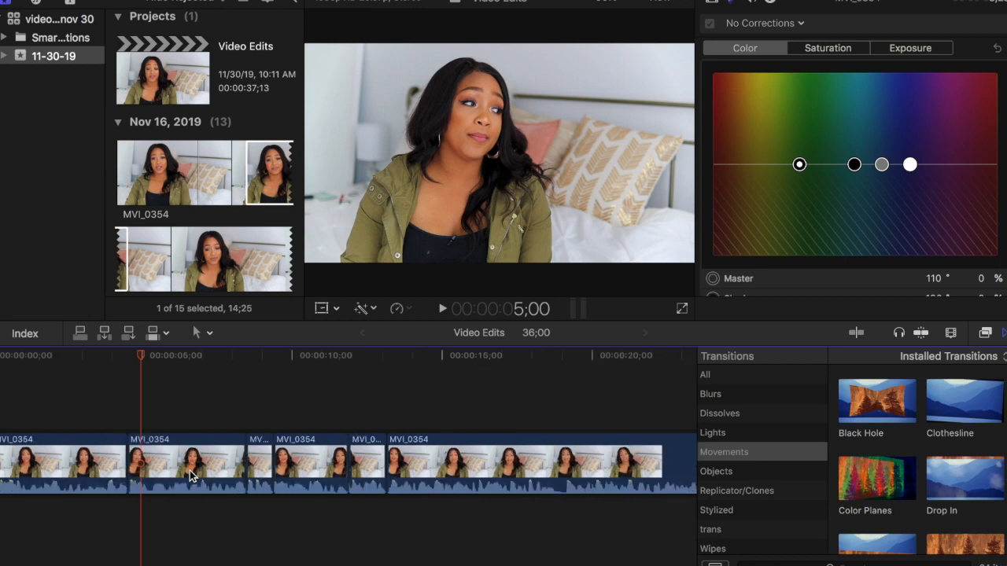
{"action": "key", "text": "super+minus"}
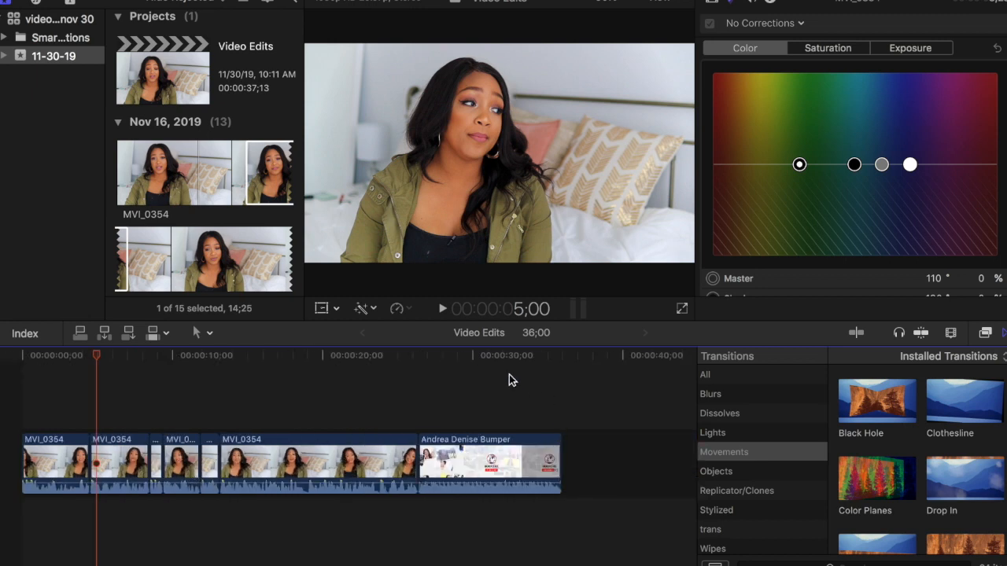
Step: Play the timeline from about 3;19 into the Andrea Denise Bumper to review the cuts between the MVI_0354 clips
{"action": "left_click", "coordinate": [509, 377]}
{"action": "left_click", "coordinate": [78, 382]}
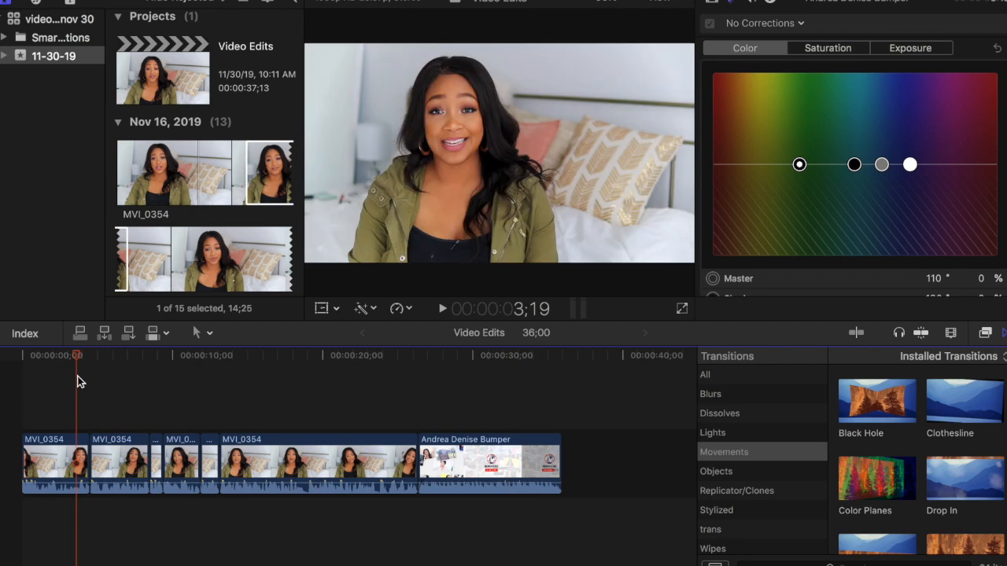
{"action": "key", "text": "space"}
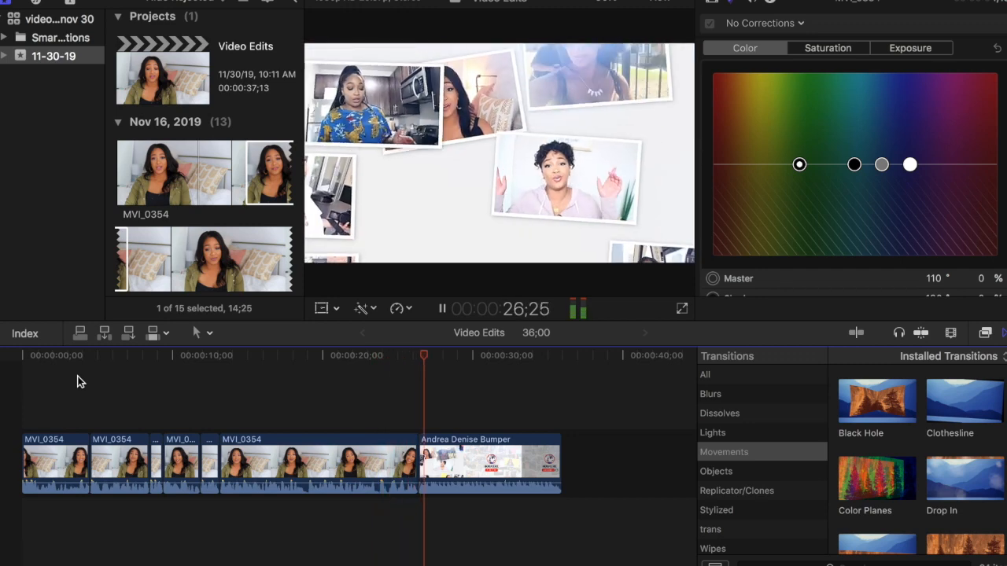
{"action": "key", "text": "space"}
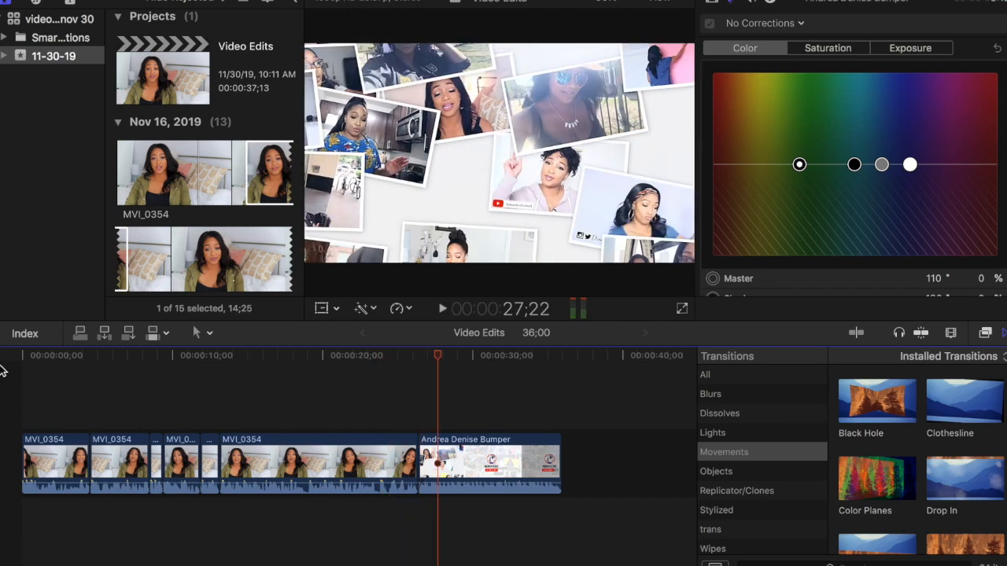
{"action": "left_click", "coordinate": [399, 387]}
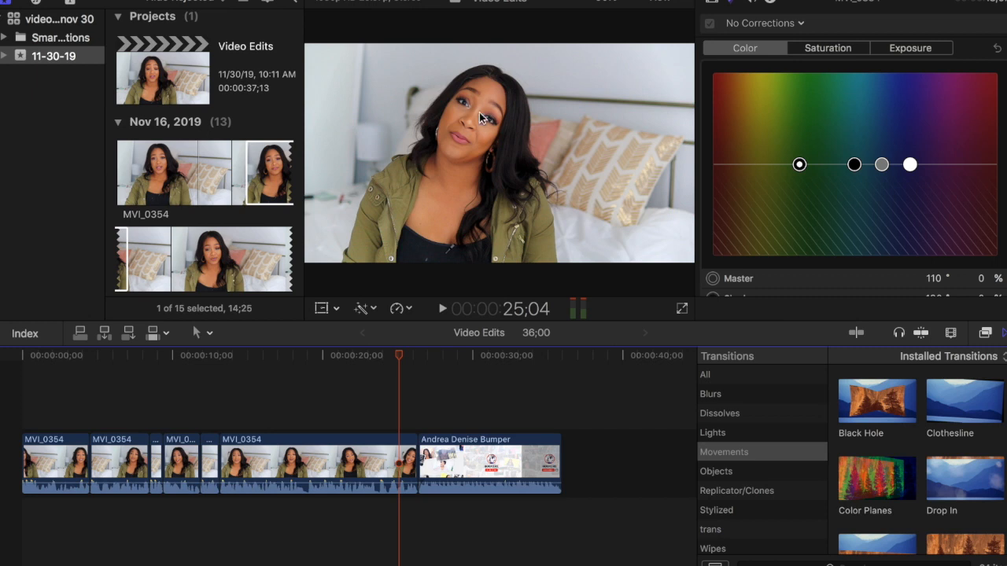
{"action": "left_click", "coordinate": [378, 385]}
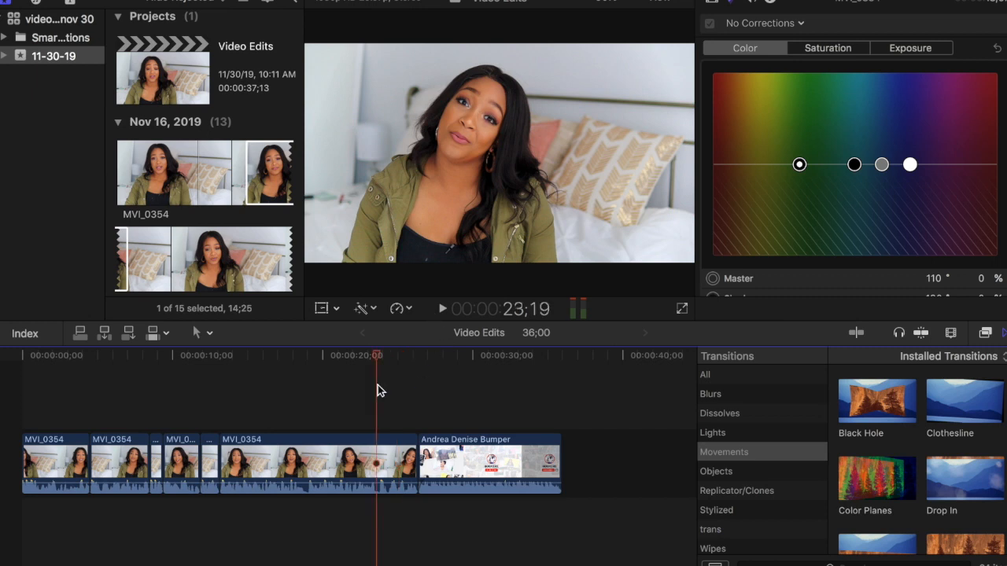
Step: Enlarge the picture of the fourth MVI_0354 timeline clip, around 10;17, with the Transform tool for a closer framing
{"action": "left_click", "coordinate": [176, 391]}
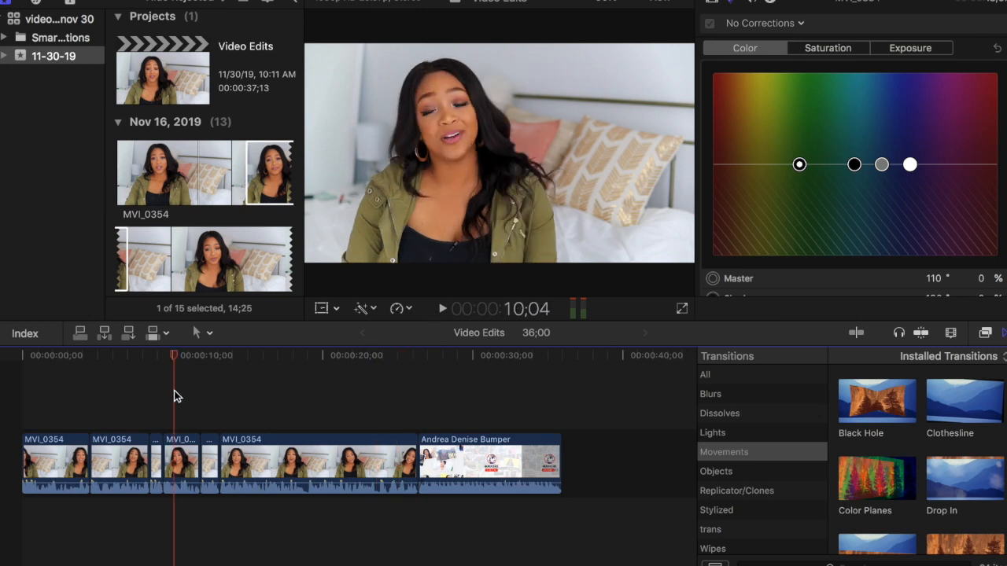
{"action": "left_click", "coordinate": [163, 365]}
{"action": "key", "text": "space"}
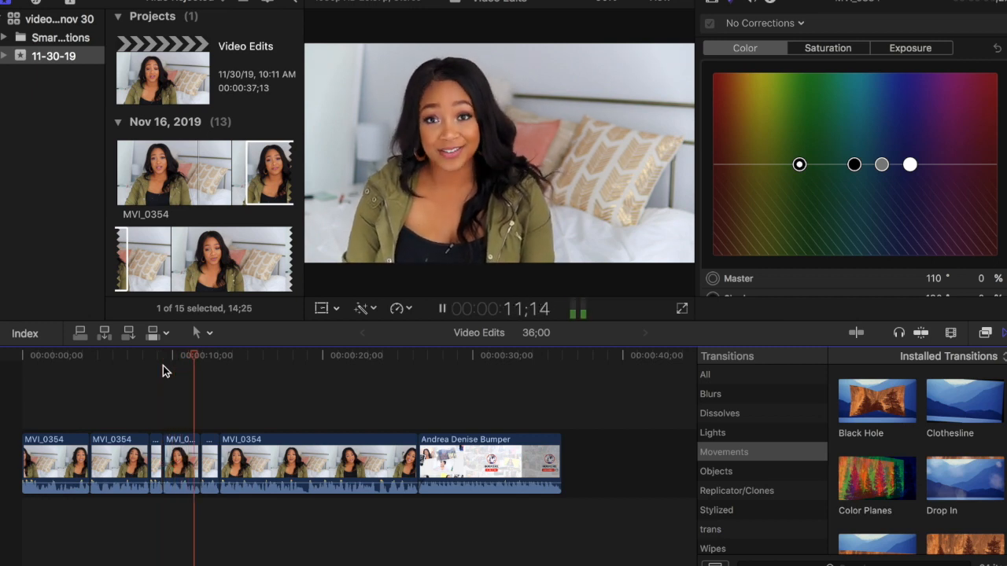
{"action": "left_click", "coordinate": [181, 358]}
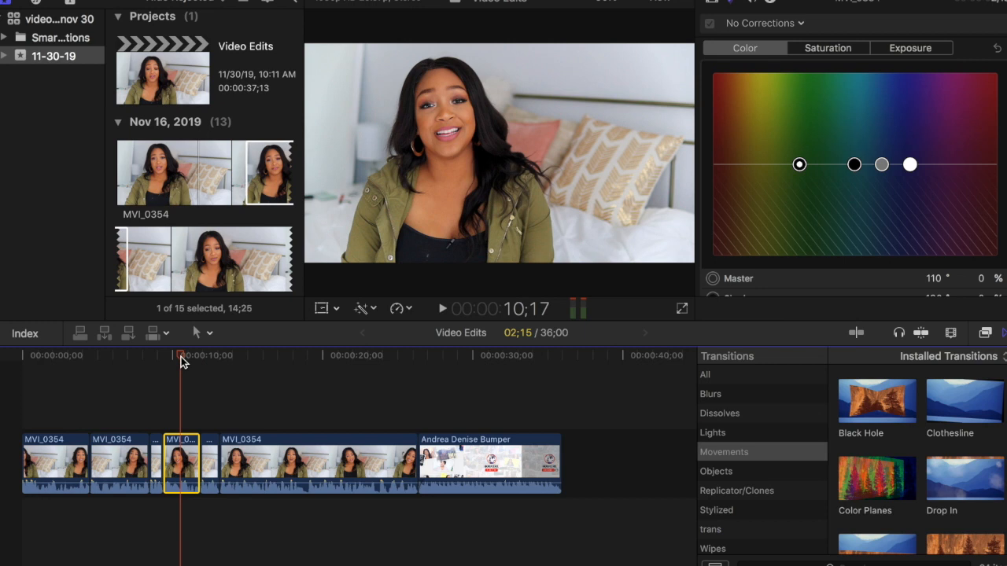
{"action": "key", "text": "super+equal"}
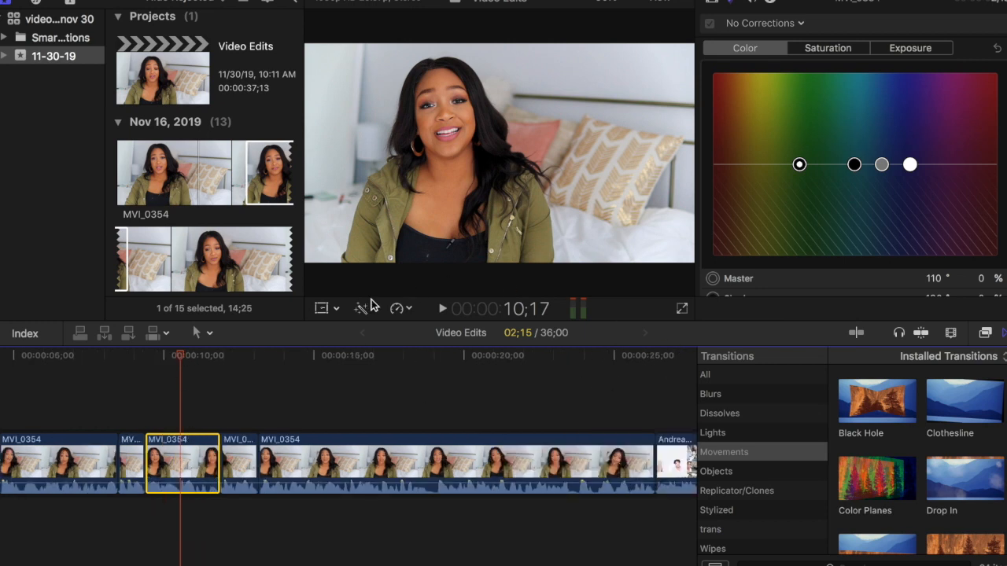
{"action": "left_click", "coordinate": [321, 309]}
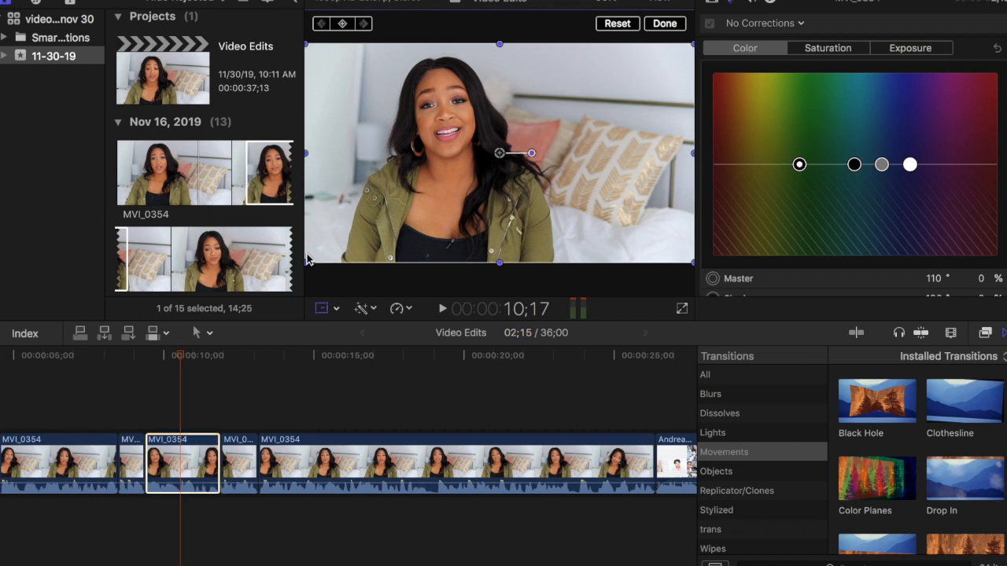
{"action": "left_click_drag", "start_coordinate": [305, 261], "coordinate": [274, 273]}
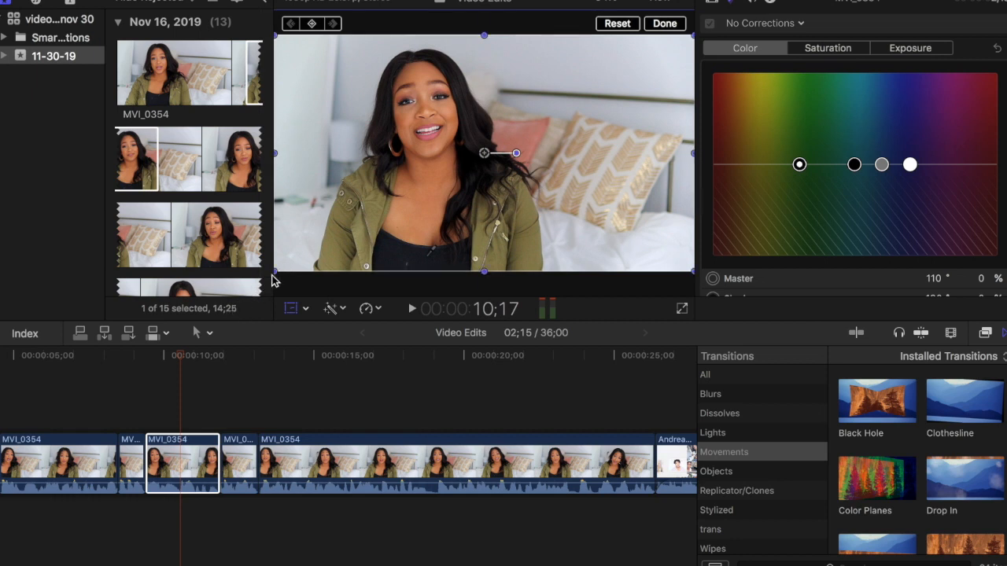
{"action": "left_click_drag", "start_coordinate": [274, 272], "coordinate": [243, 307]}
{"action": "left_click", "coordinate": [665, 24]}
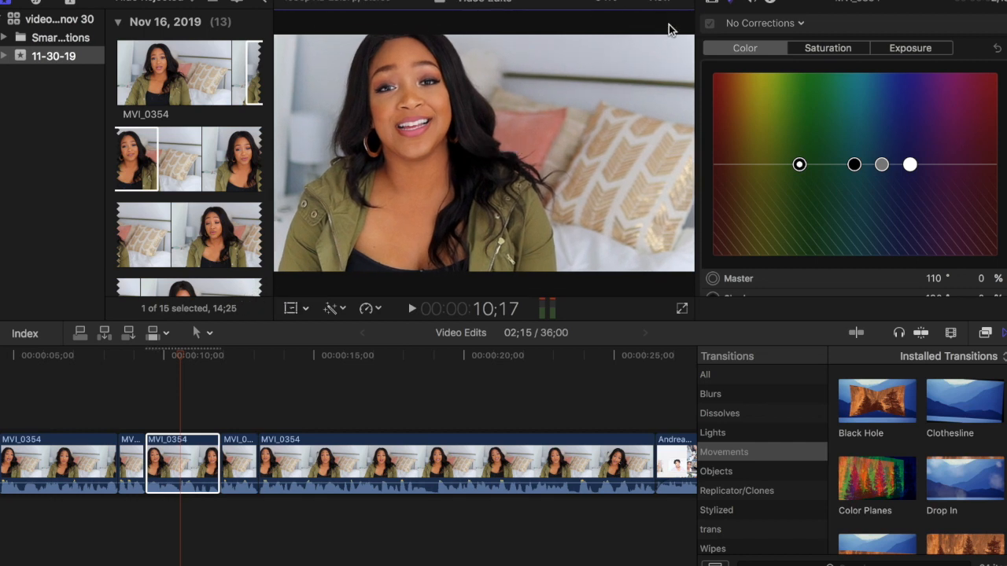
Step: Play the timeline from 9;02 to check the cut into the enlarged clip
{"action": "left_click", "coordinate": [135, 381]}
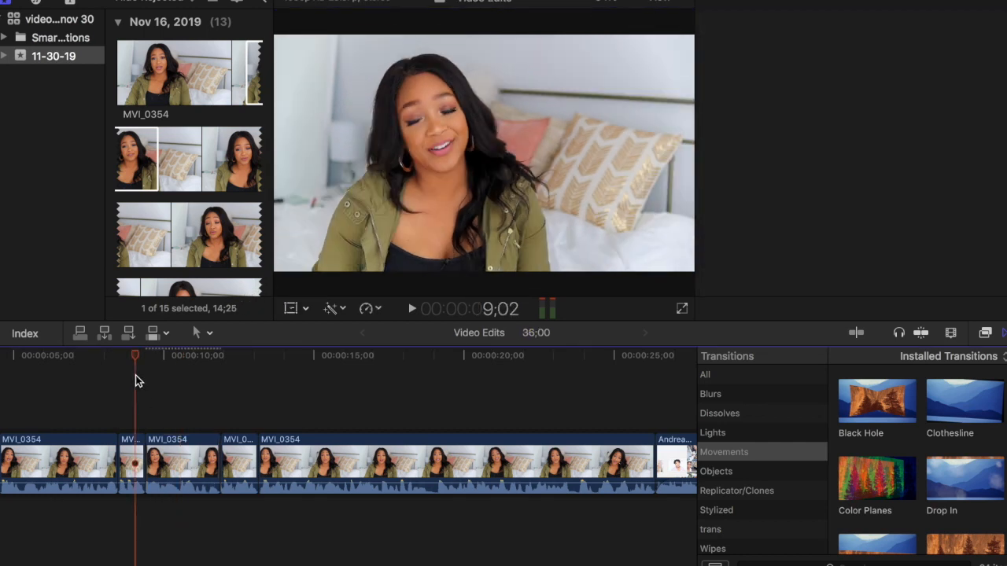
{"action": "key", "text": "super+6"}
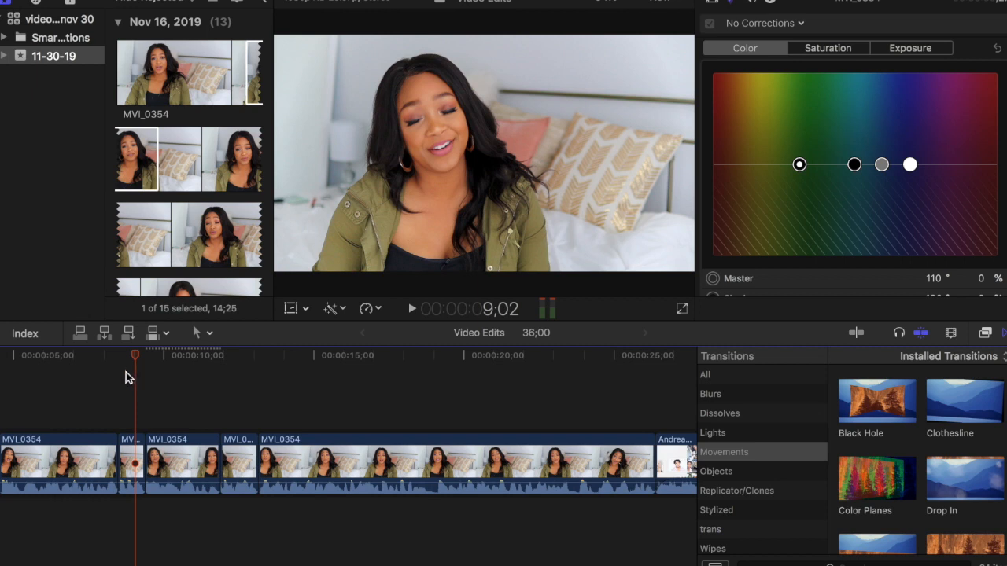
{"action": "key", "text": "space"}
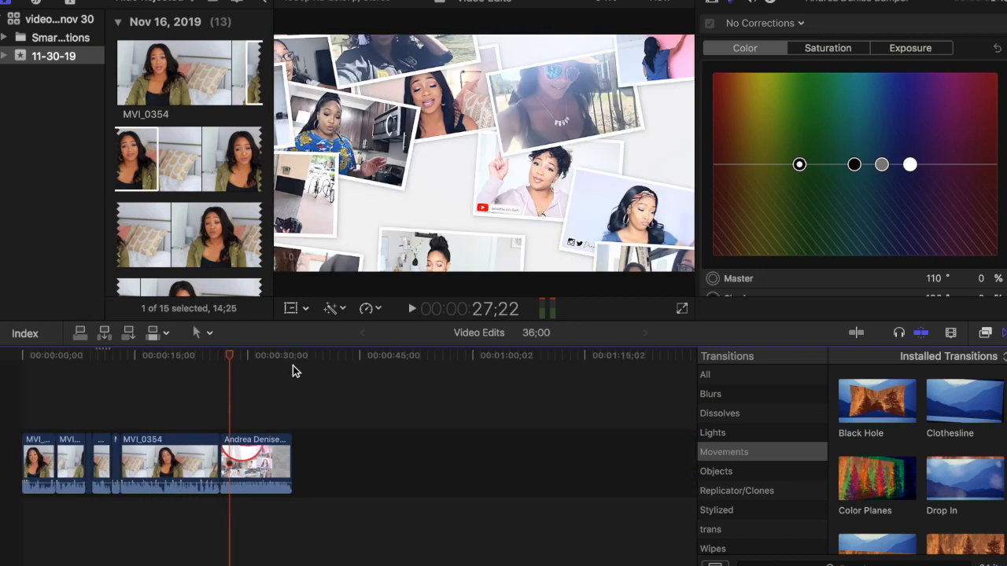
Step: Add the Slide transition from the Movements category between the last MVI_0354 clip and the Andrea Denise Bumper
{"action": "left_click", "coordinate": [216, 386]}
{"action": "key", "text": "super+equal"}
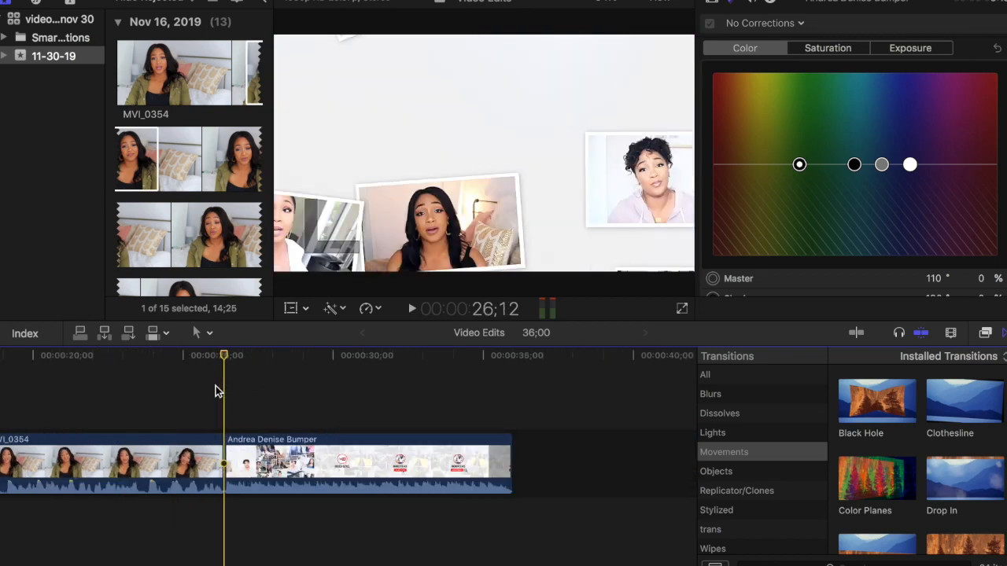
{"action": "left_click", "coordinate": [206, 378]}
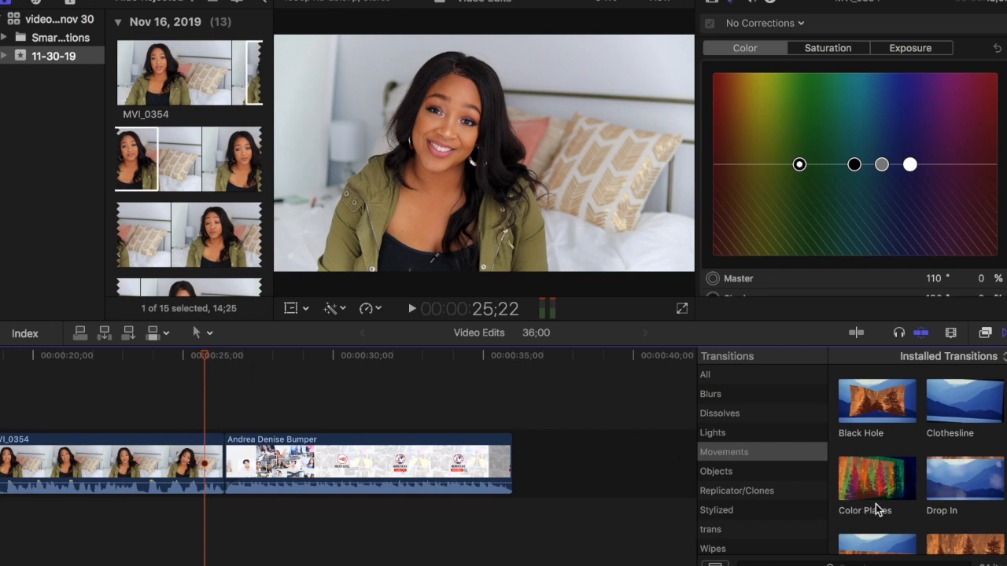
{"action": "scroll", "coordinate": [966, 488], "scroll_direction": "down", "scroll_amount": 12}
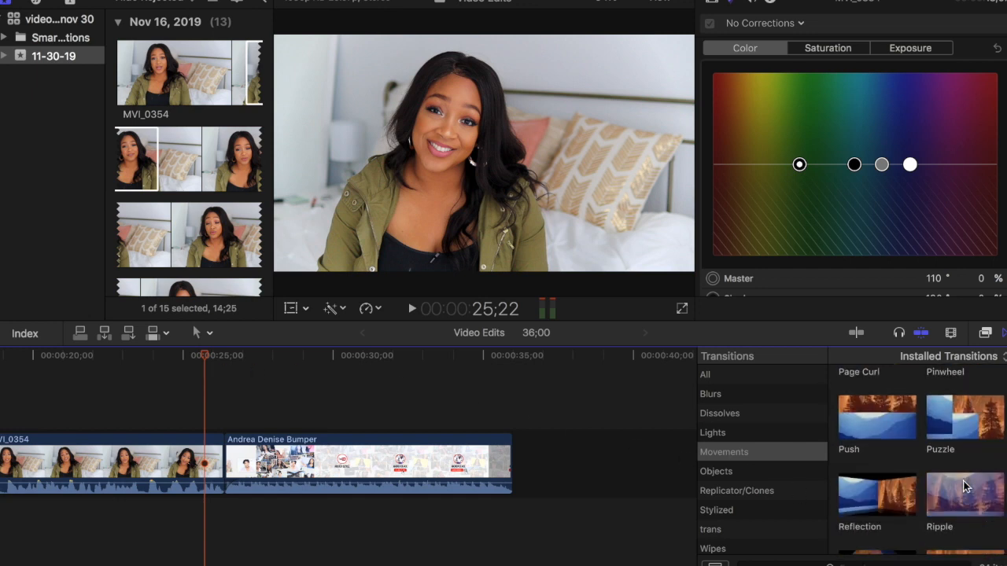
{"action": "scroll", "coordinate": [967, 486], "scroll_direction": "down", "scroll_amount": 5}
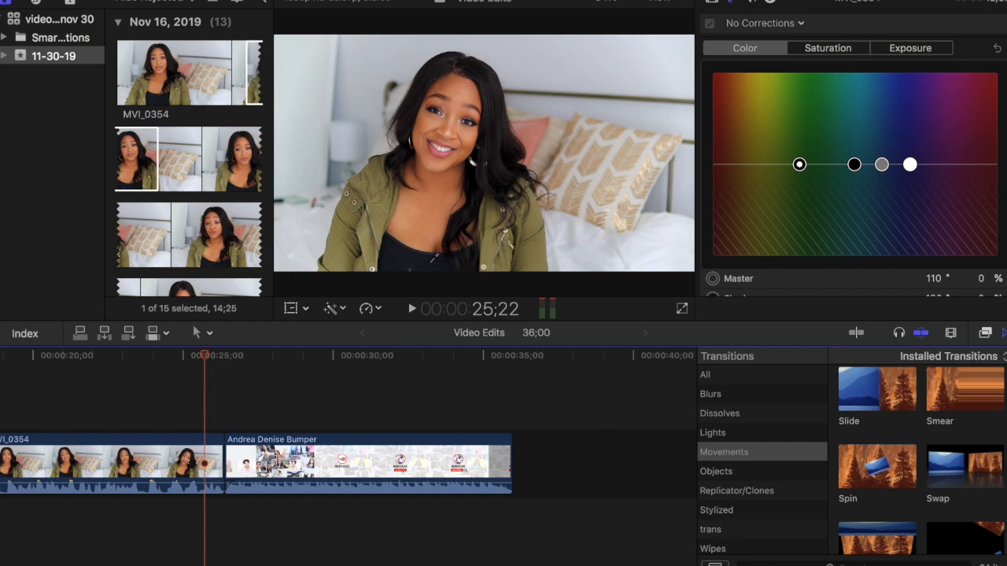
{"action": "scroll", "coordinate": [933, 445], "scroll_direction": "down", "scroll_amount": 2}
{"action": "scroll", "coordinate": [1004, 478], "scroll_direction": "up", "scroll_amount": 3}
{"action": "scroll", "coordinate": [1004, 478], "scroll_direction": "up", "scroll_amount": 1}
{"action": "left_click_drag", "start_coordinate": [890, 486], "coordinate": [224, 452]}
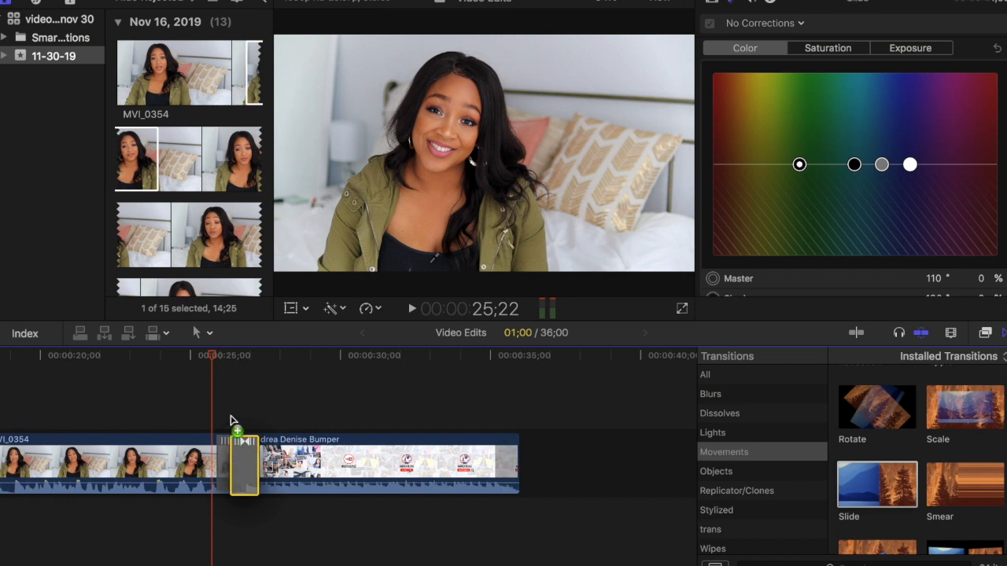
{"action": "left_click", "coordinate": [231, 429]}
{"action": "left_click", "coordinate": [231, 391]}
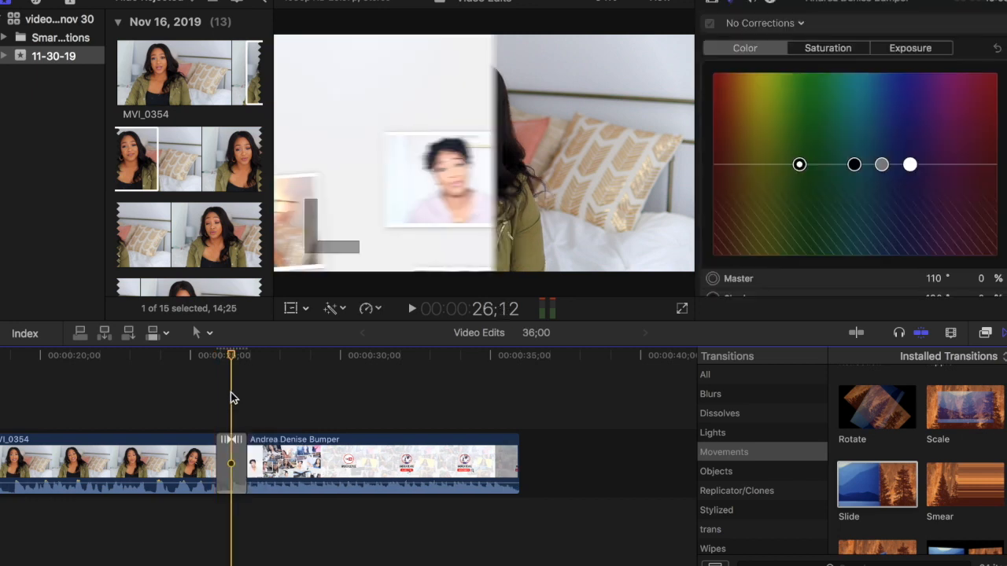
Step: Shorten the Slide transition before the bumper to only a few frames
{"action": "key", "text": "super+equal"}
{"action": "key", "text": "super+equal"}
{"action": "key", "text": "super+equal"}
{"action": "left_click", "coordinate": [344, 473]}
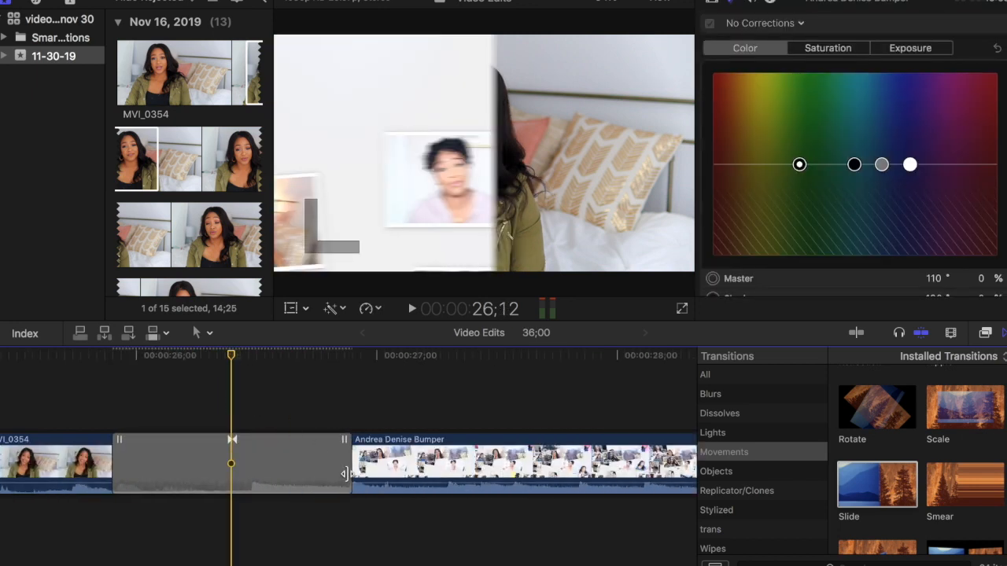
{"action": "left_click_drag", "start_coordinate": [345, 473], "coordinate": [245, 475]}
Step: Play the timeline from about 26;00 repeatedly to check the shortened Slide transition into the bumper
{"action": "left_click", "coordinate": [173, 396]}
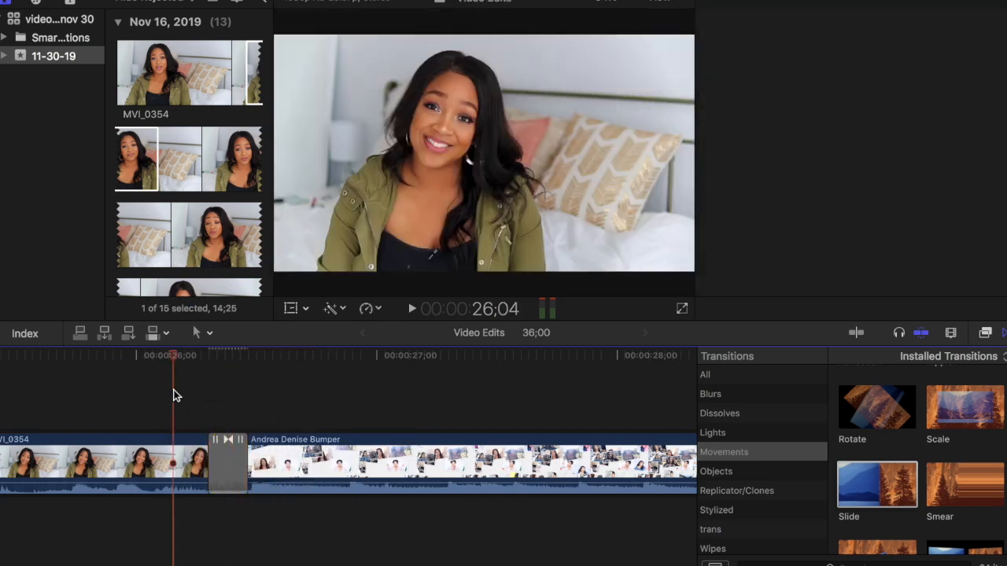
{"action": "key", "text": "space"}
{"action": "key", "text": "space"}
{"action": "left_click", "coordinate": [160, 386]}
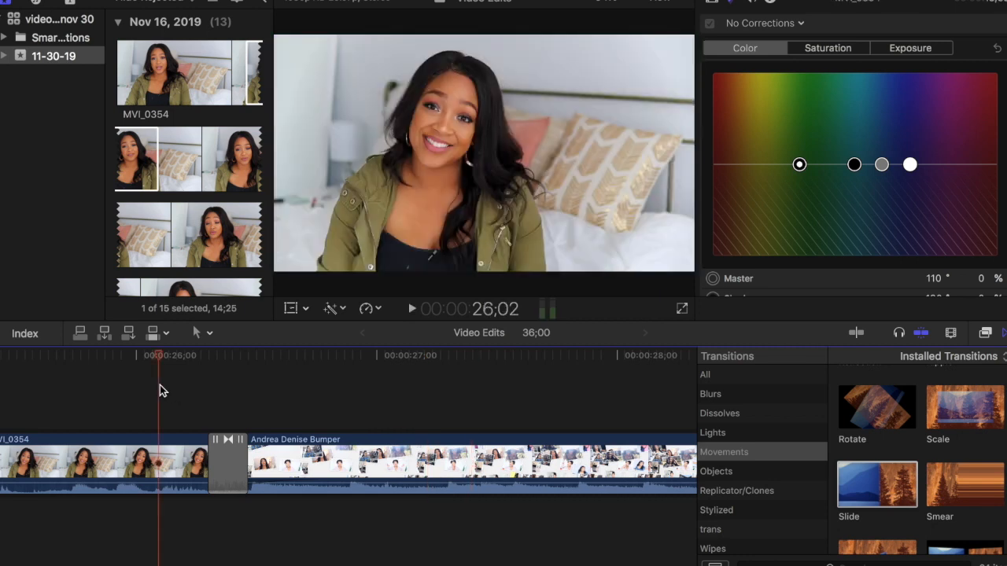
{"action": "key", "text": "space"}
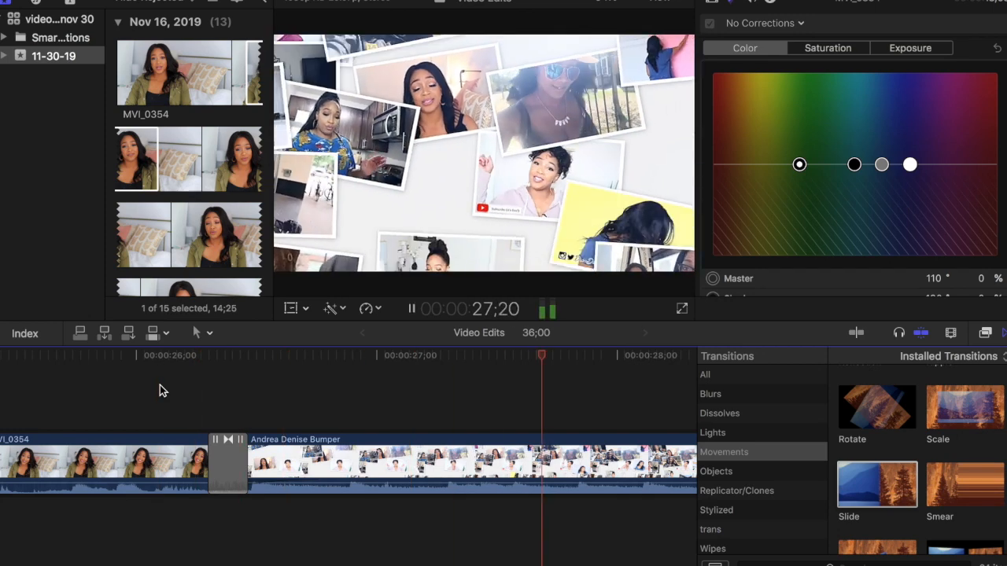
{"action": "left_click", "coordinate": [144, 386]}
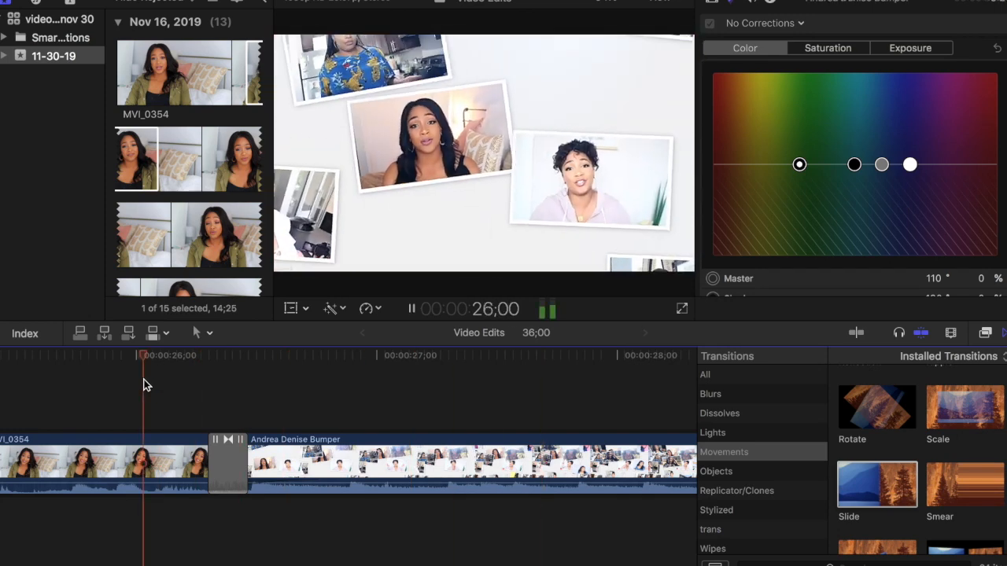
{"action": "key", "text": "space"}
Step: Play the timeline from about 11;04 to review the cuts after the enlarged MVI_0354 clip
{"action": "key", "text": "super+minus"}
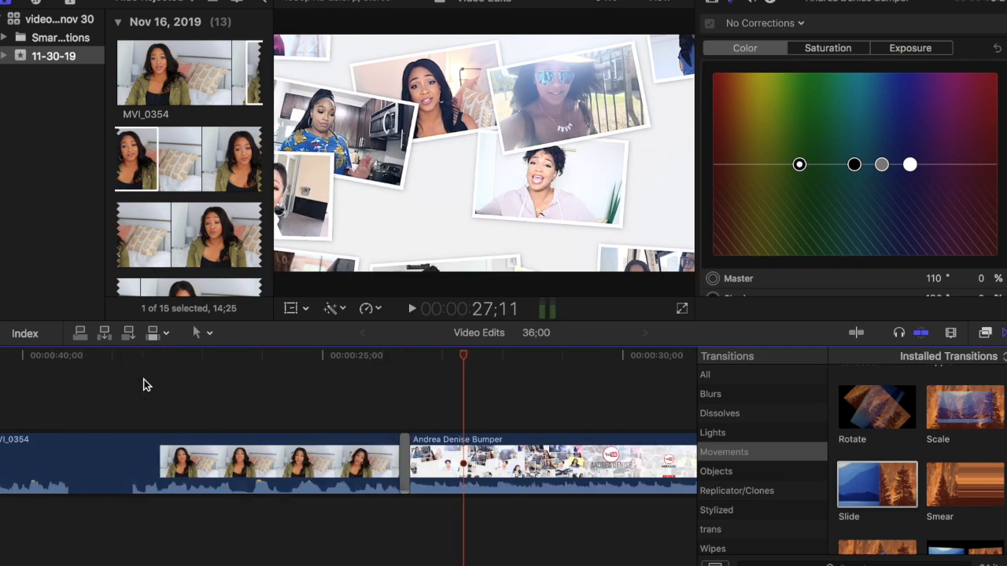
{"action": "scroll", "coordinate": [78, 400], "scroll_direction": "left", "scroll_amount": 5}
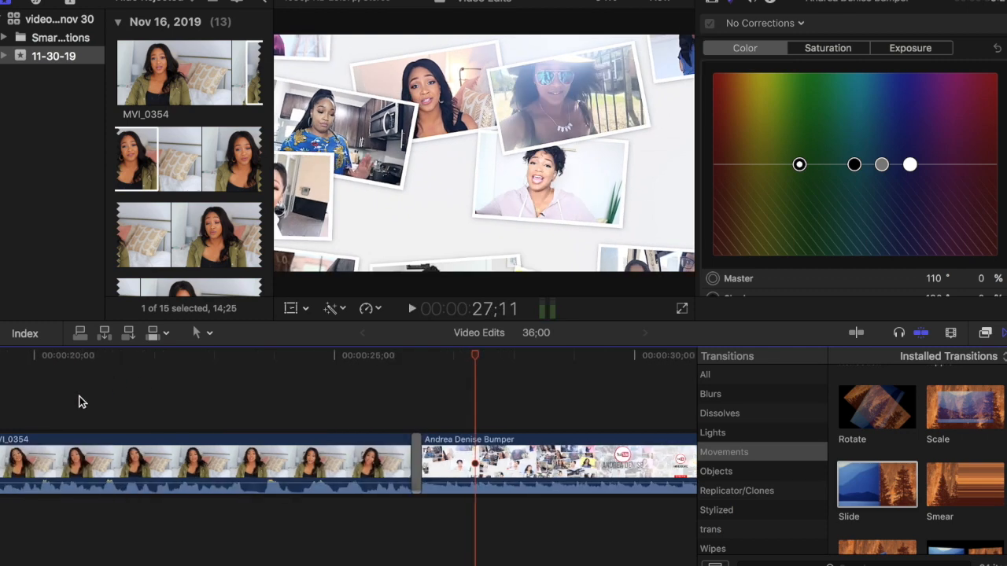
{"action": "scroll", "coordinate": [218, 418], "scroll_direction": "left", "scroll_amount": 5}
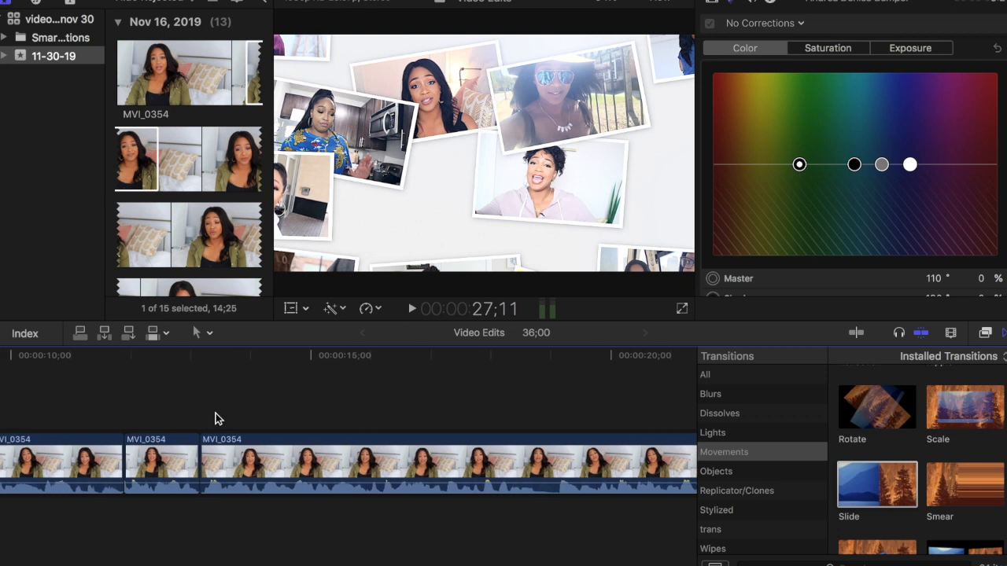
{"action": "left_click", "coordinate": [172, 401]}
{"action": "key", "text": "space"}
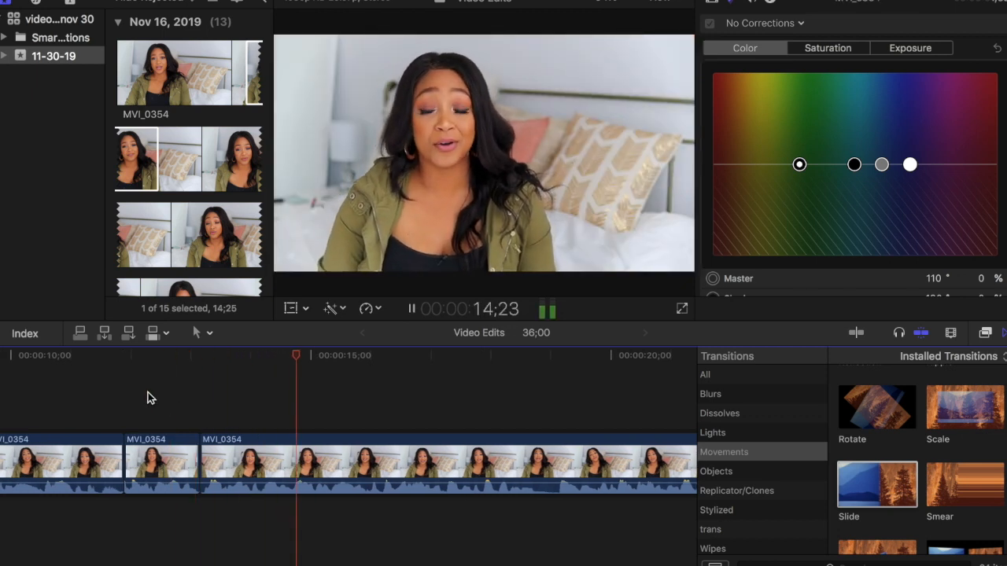
{"action": "left_click", "coordinate": [148, 398]}
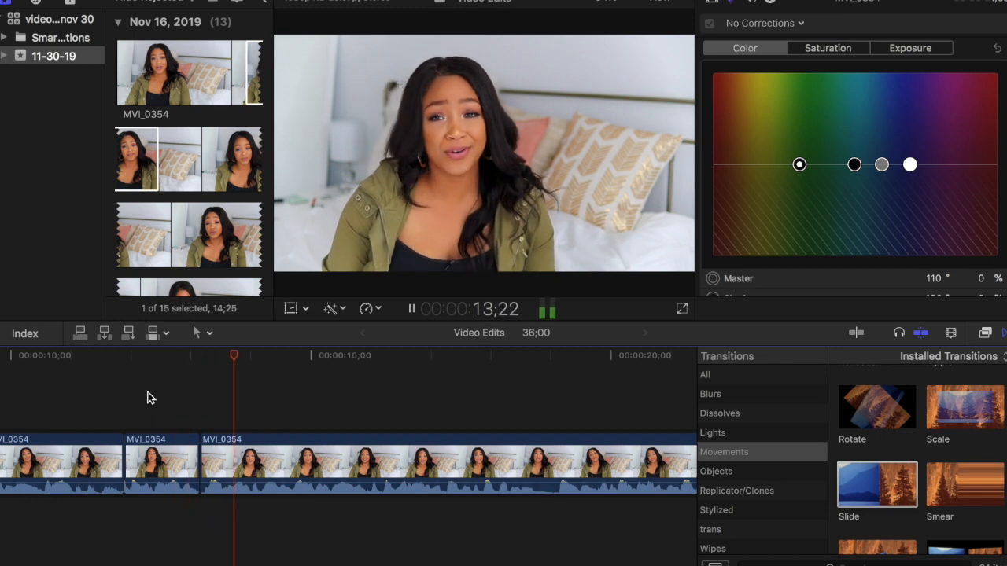
{"action": "key", "text": "space"}
{"action": "left_click", "coordinate": [80, 393]}
{"action": "key", "text": "space"}
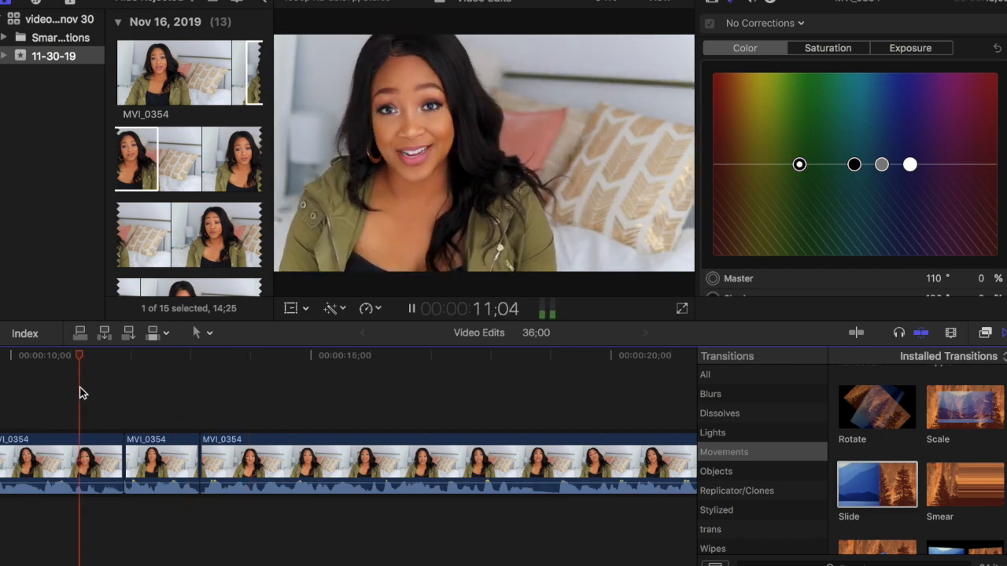
{"action": "key", "text": "space"}
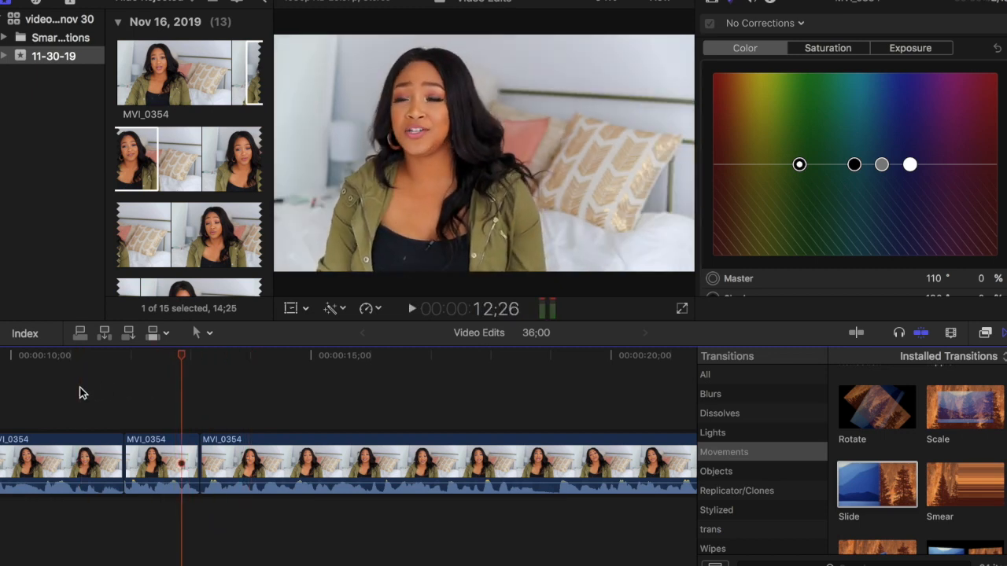
Step: Place the timeline playhead at 22;12 in the long MVI_0354 clip before the bumper
{"action": "key", "text": "super+minus"}
{"action": "key", "text": "super+minus"}
{"action": "scroll", "coordinate": [346, 394], "scroll_direction": "right", "scroll_amount": 1}
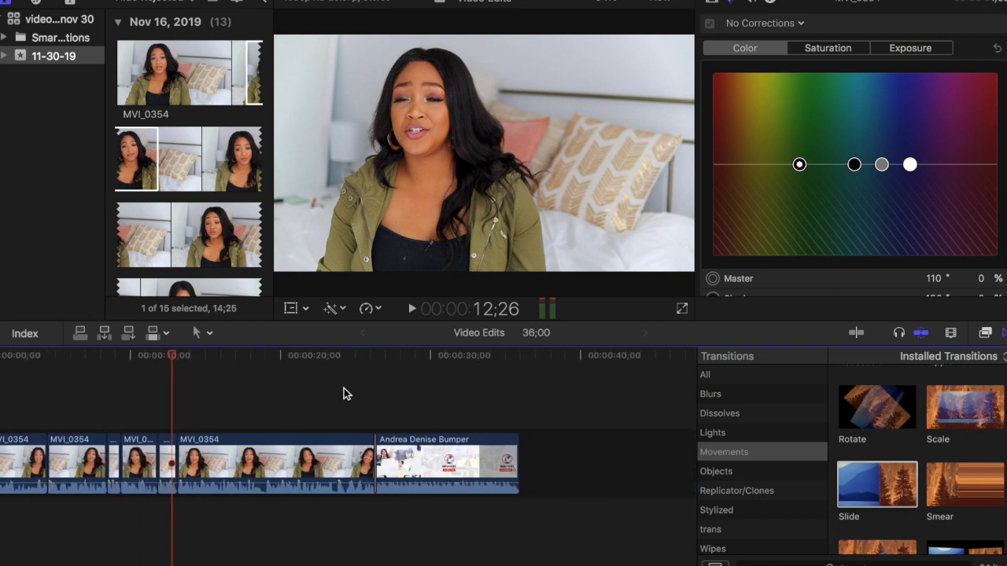
{"action": "scroll", "coordinate": [346, 393], "scroll_direction": "left", "scroll_amount": 3}
{"action": "scroll", "coordinate": [344, 388], "scroll_direction": "right", "scroll_amount": 2}
{"action": "left_click", "coordinate": [358, 376]}
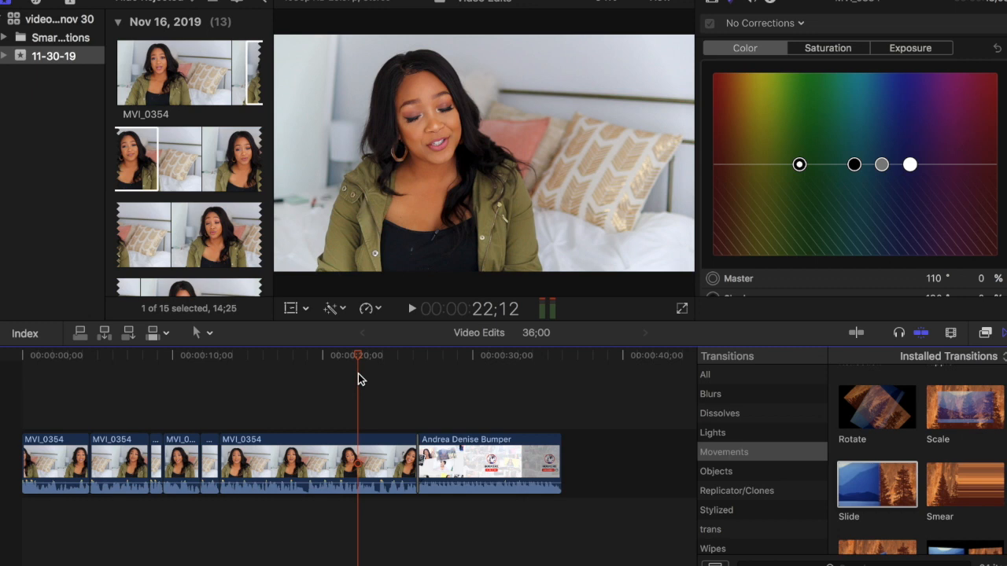
Step: Add the Snap - Left title above the long MVI_0354 clip, starting at about 17 seconds on the timeline
{"action": "left_click", "coordinate": [398, 370]}
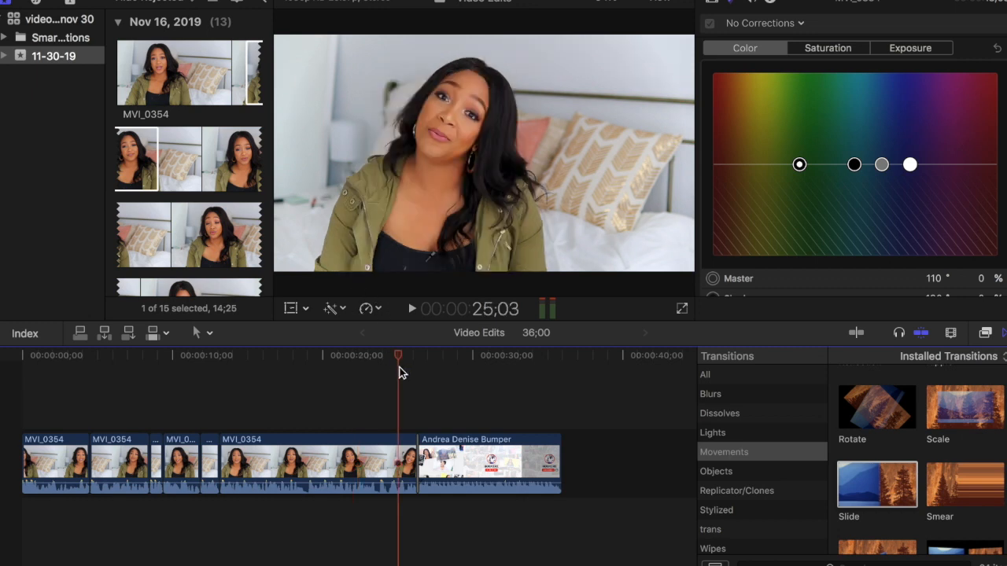
{"action": "left_click", "coordinate": [75, 2]}
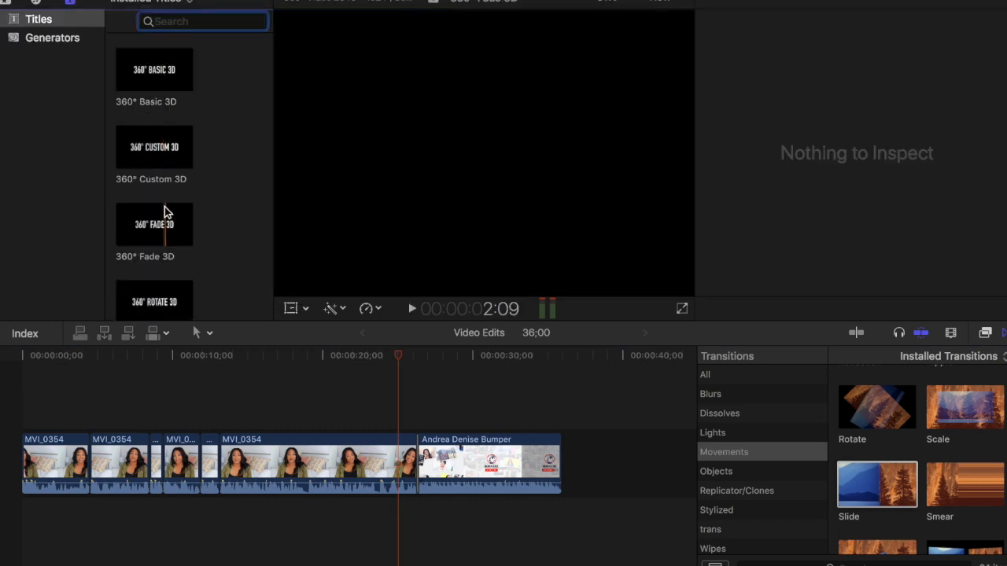
{"action": "scroll", "coordinate": [164, 208], "scroll_direction": "down", "scroll_amount": 10}
{"action": "scroll", "coordinate": [169, 211], "scroll_direction": "down", "scroll_amount": 5}
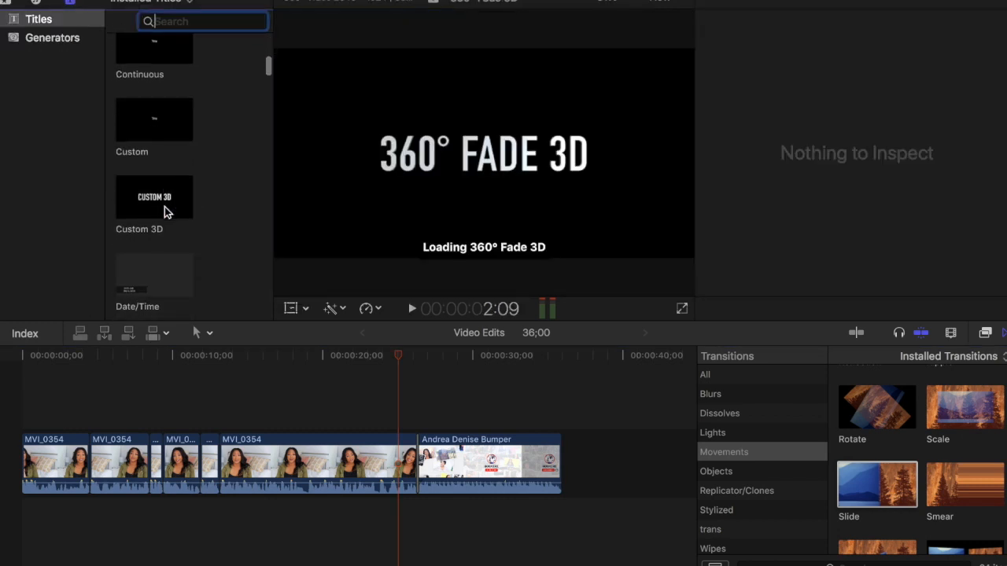
{"action": "left_click_drag", "start_coordinate": [272, 209], "coordinate": [326, 209]}
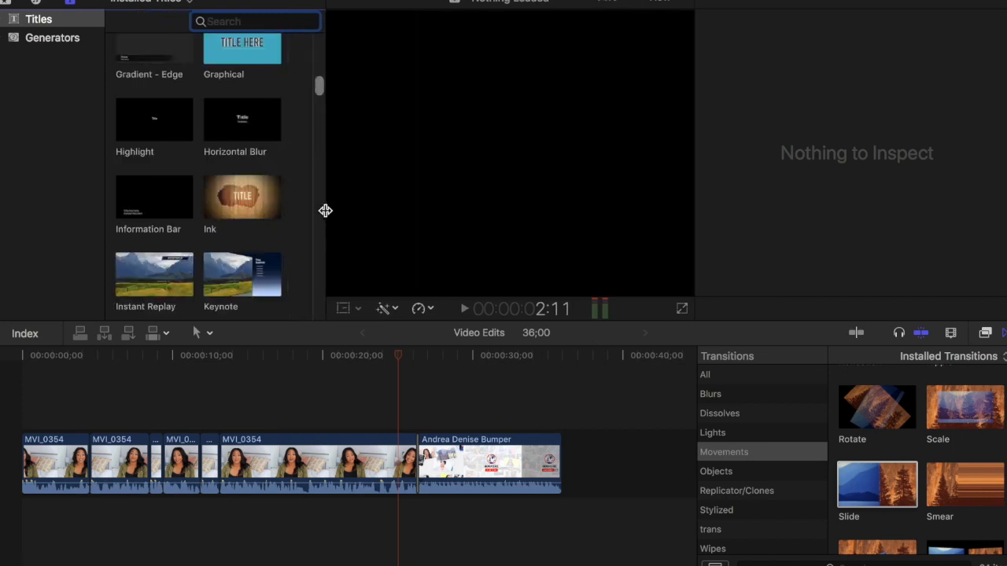
{"action": "scroll", "coordinate": [233, 208], "scroll_direction": "down", "scroll_amount": 5}
{"action": "scroll", "coordinate": [233, 213], "scroll_direction": "down", "scroll_amount": 10}
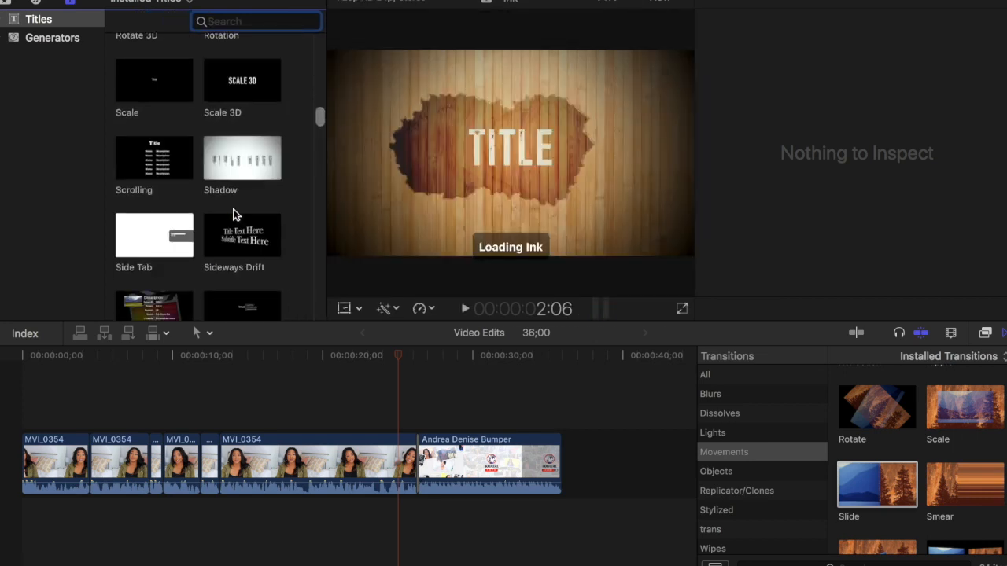
{"action": "scroll", "coordinate": [233, 213], "scroll_direction": "up", "scroll_amount": 3}
{"action": "left_click_drag", "start_coordinate": [231, 165], "coordinate": [280, 401]}
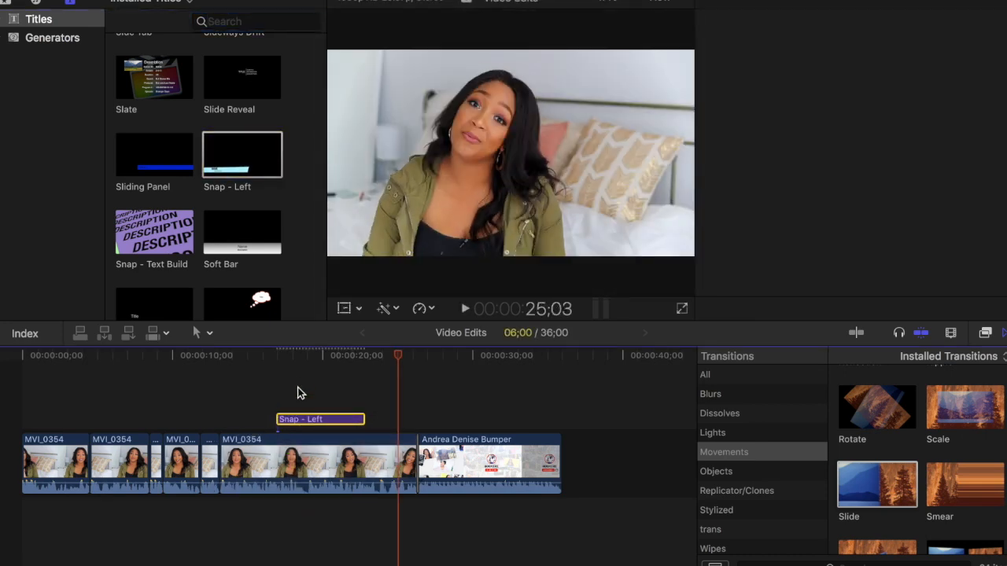
Step: Replace the Name text of the Snap - Left title with "She's Elite Society"
{"action": "left_click", "coordinate": [299, 355]}
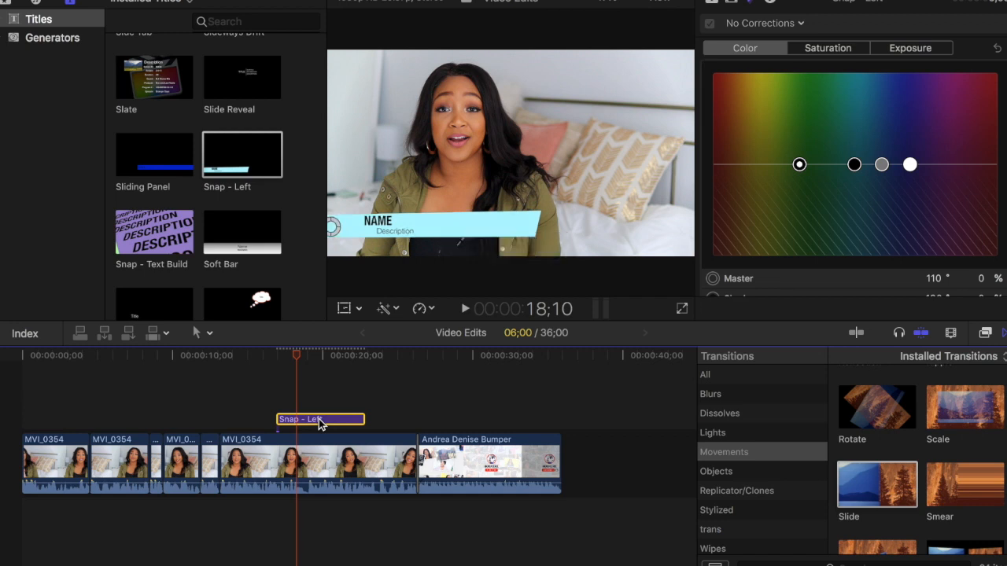
{"action": "left_click_drag", "start_coordinate": [699, 208], "coordinate": [716, 208]}
{"action": "left_click", "coordinate": [329, 422]}
{"action": "double_click", "coordinate": [329, 422]}
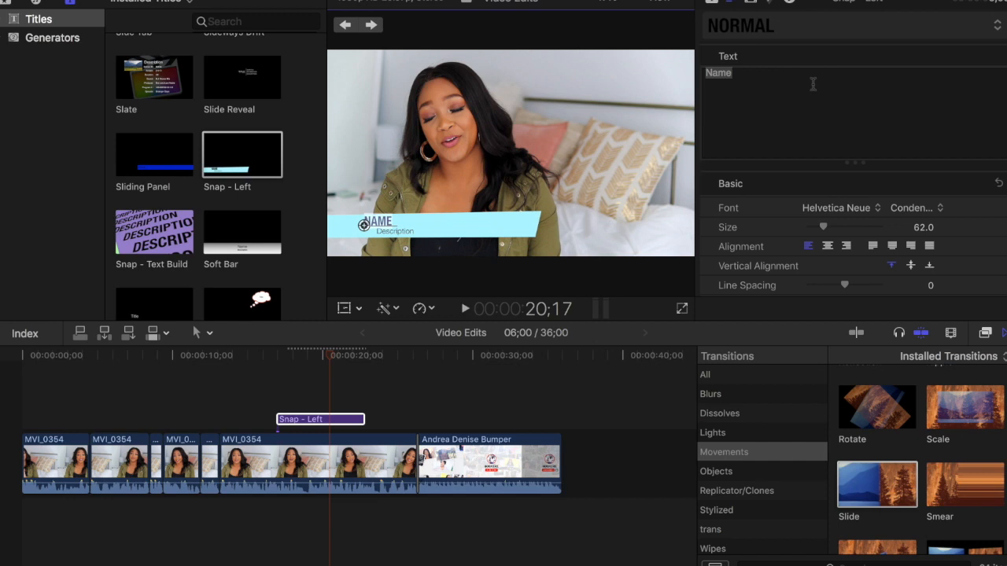
{"action": "type", "text": "She'w e"}
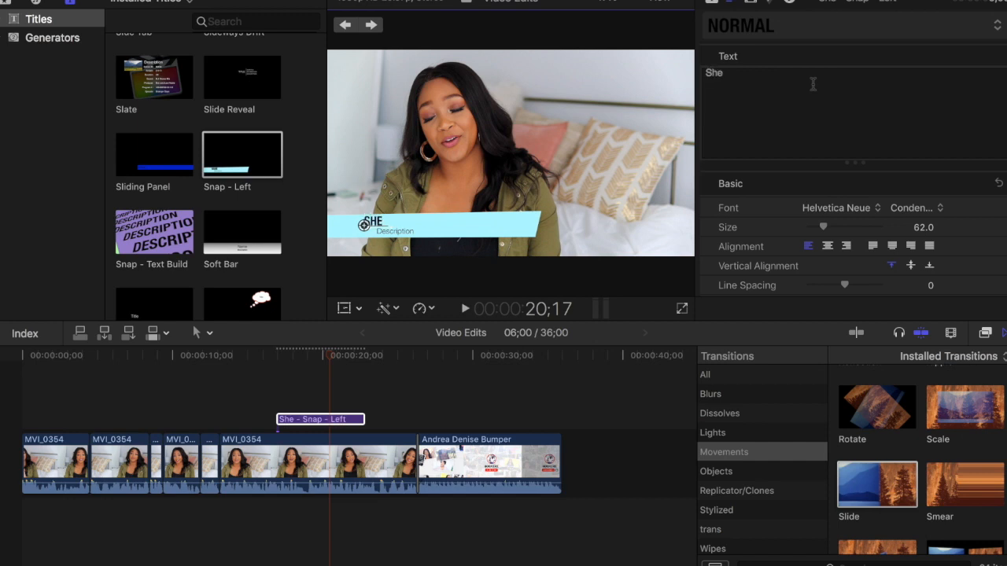
{"action": "key", "text": "BackSpace"}
{"action": "key", "text": "BackSpace"}
{"action": "key", "text": "BackSpace"}
{"action": "type", "text": "s Elite Society"}
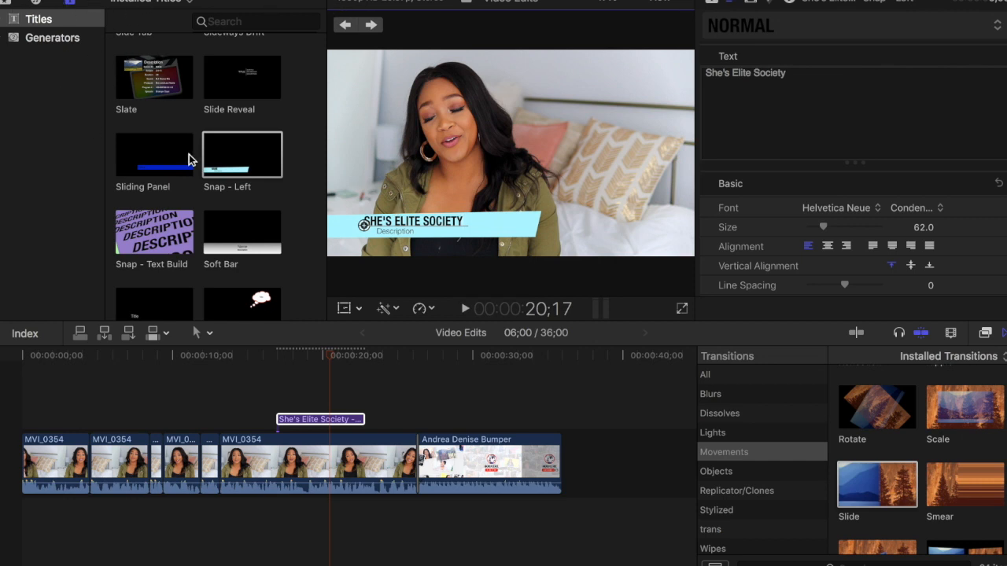
Step: Shift the highlights of the She's Elite Society title on the Color Board to turn its banner lilac
{"action": "scroll", "coordinate": [189, 160], "scroll_direction": "down", "scroll_amount": 5}
{"action": "scroll", "coordinate": [188, 160], "scroll_direction": "up", "scroll_amount": 6}
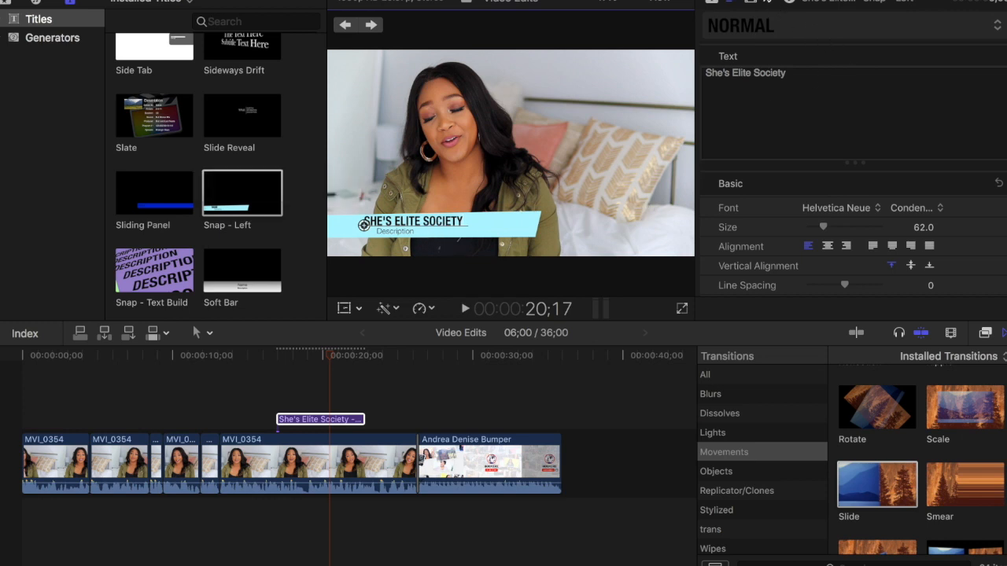
{"action": "left_click", "coordinate": [770, 3]}
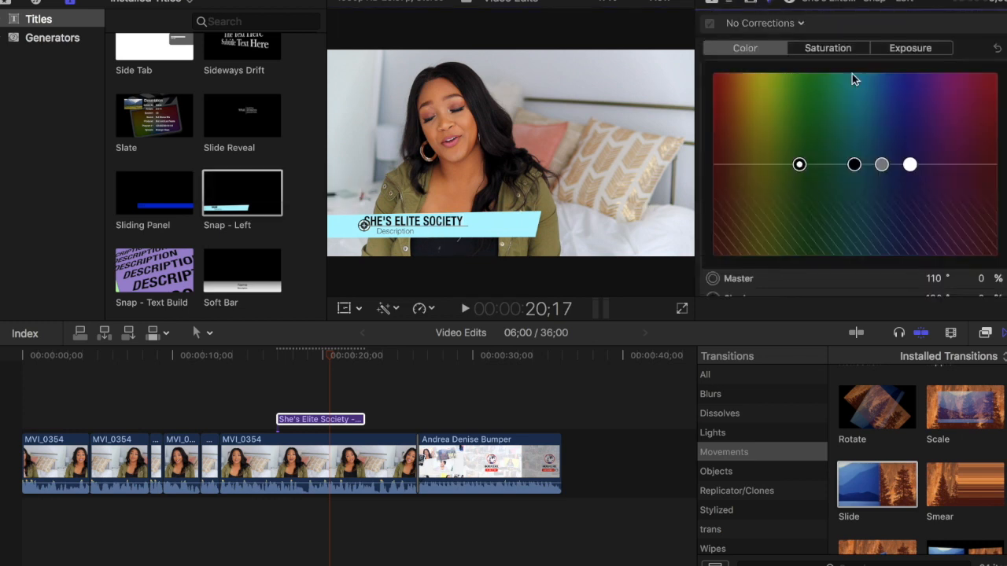
{"action": "left_click_drag", "start_coordinate": [912, 168], "coordinate": [986, 115]}
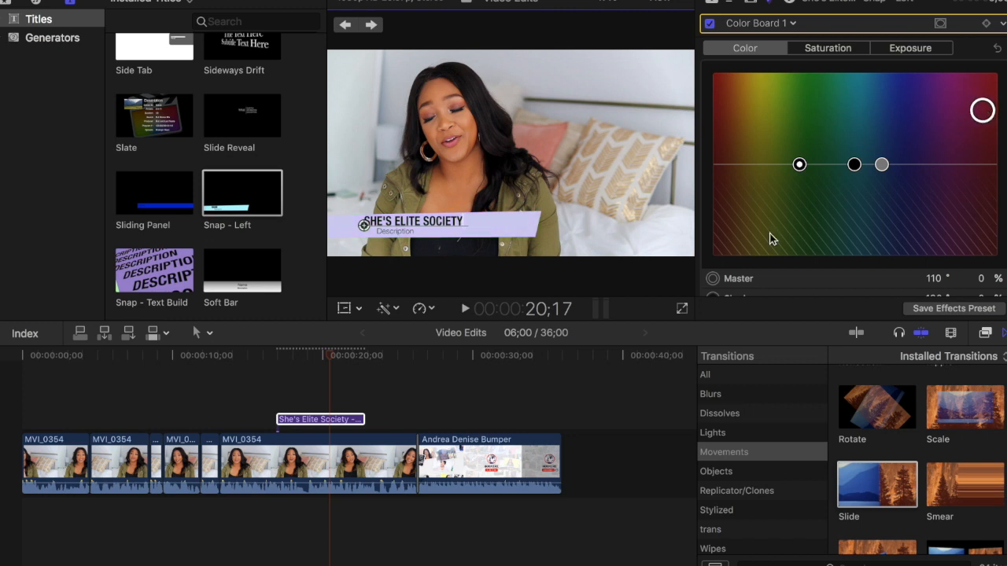
Step: Set the title's description line to "Enrollment opens January 1st"
{"action": "left_click", "coordinate": [313, 381]}
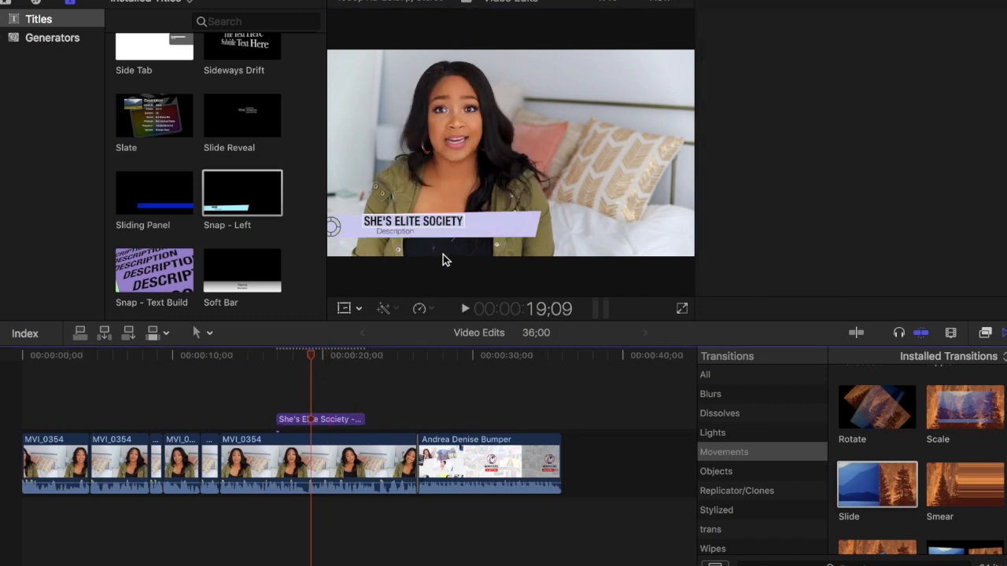
{"action": "left_click", "coordinate": [391, 231]}
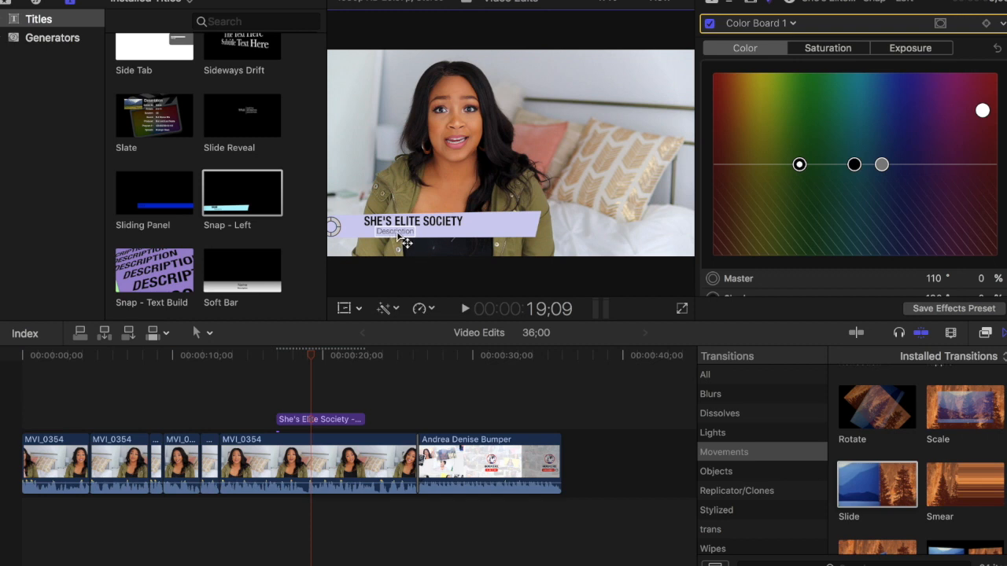
{"action": "double_click", "coordinate": [398, 238]}
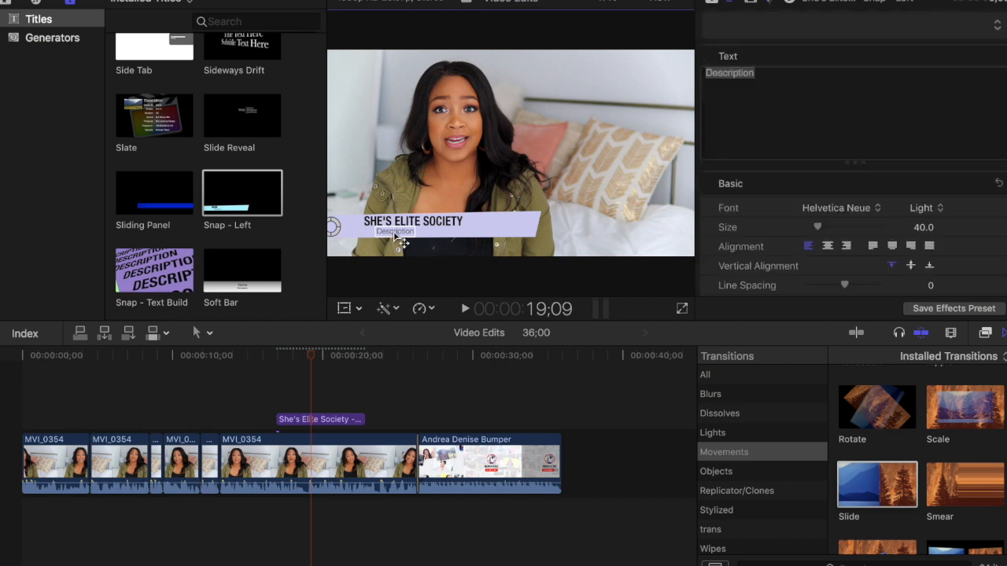
{"action": "left_click", "coordinate": [850, 84]}
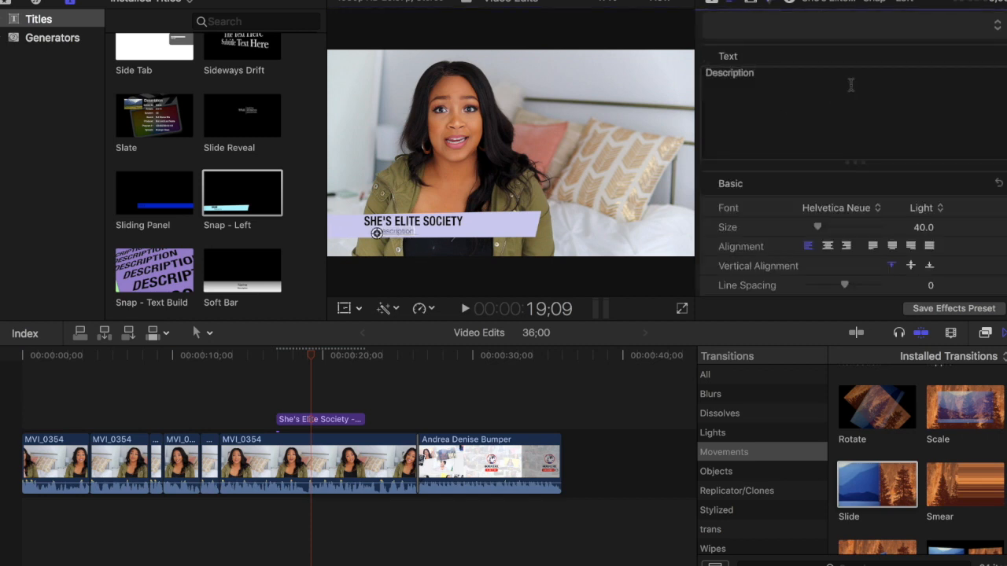
{"action": "key", "text": "super+a"}
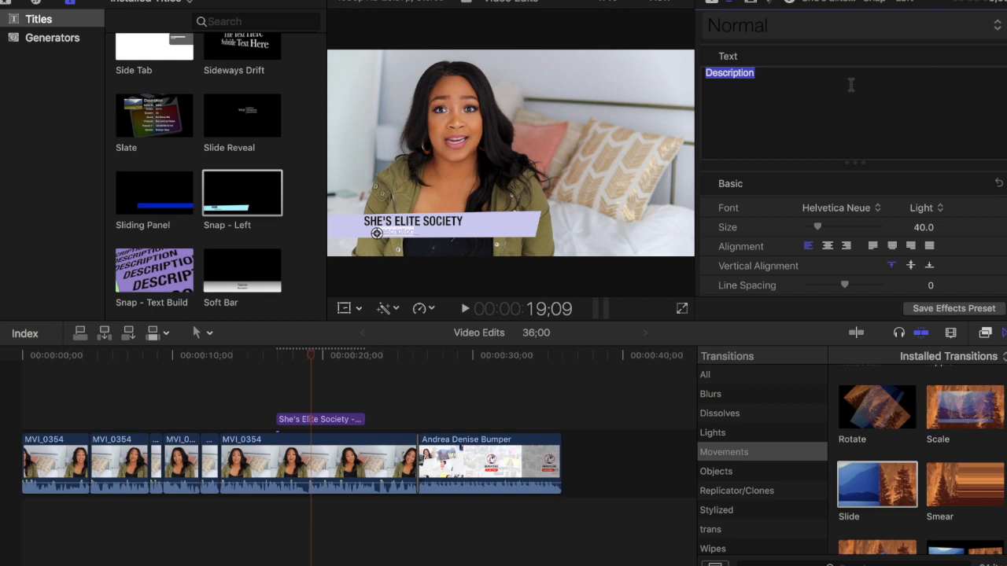
{"action": "type", "text": "opneing"}
{"action": "key", "text": "super+a"}
{"action": "type", "text": "Enrollm"}
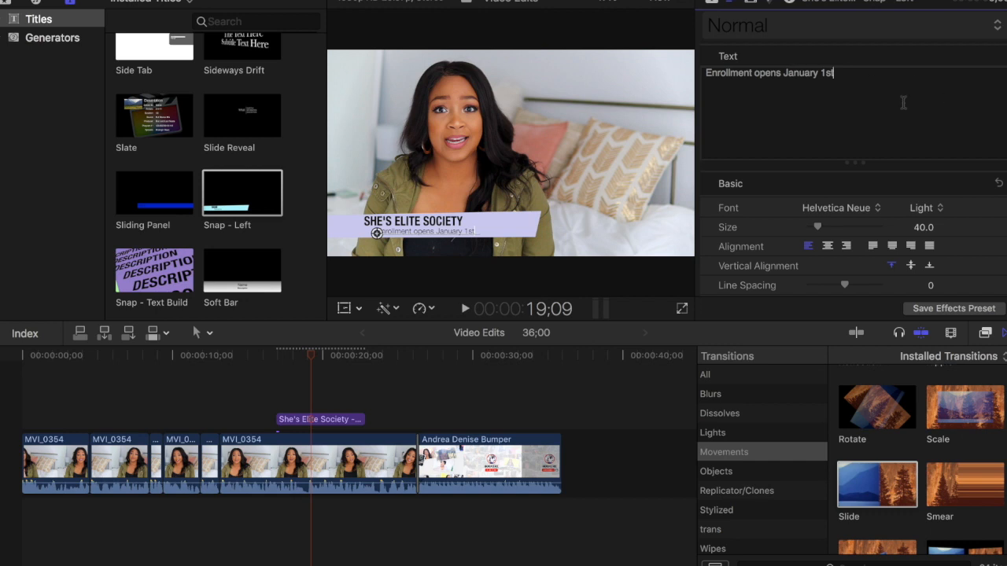
Step: Delete the description text from the She's Elite Society title and place the playhead at 26;09
{"action": "key", "text": "super+a"}
{"action": "key", "text": "BackSpace"}
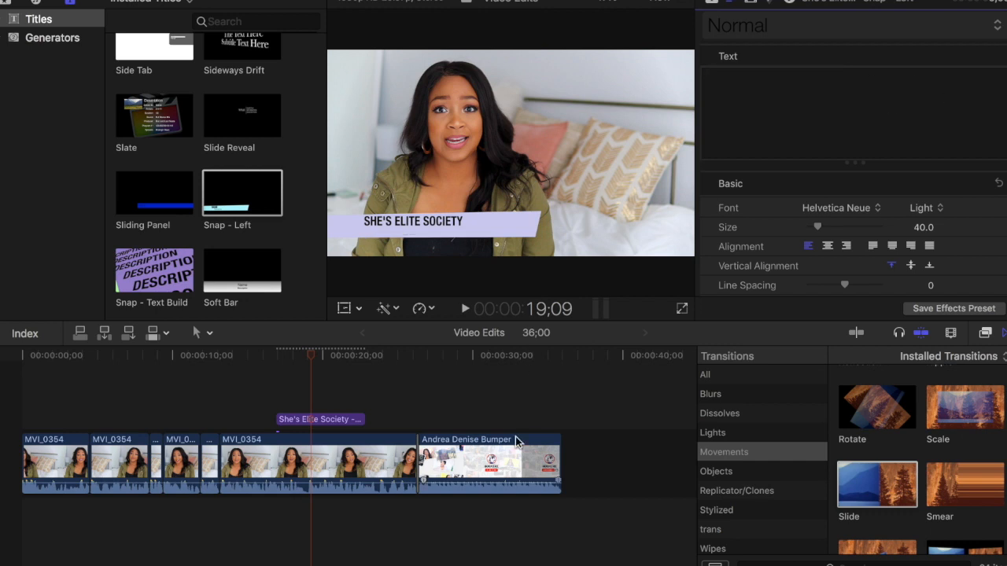
{"action": "left_click", "coordinate": [518, 439]}
{"action": "left_click", "coordinate": [412, 421]}
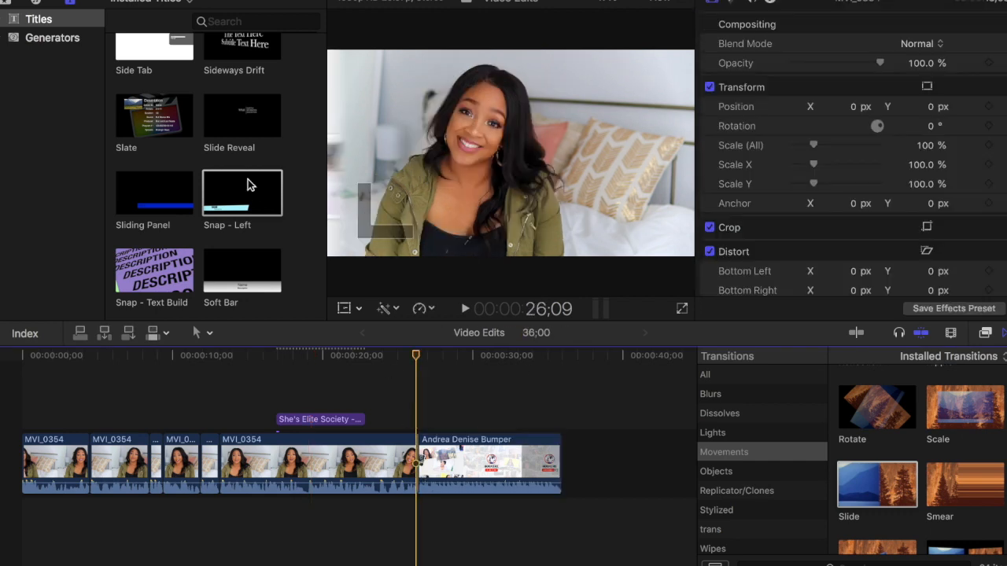
{"action": "scroll", "coordinate": [248, 181], "scroll_direction": "up", "scroll_amount": 3}
{"action": "scroll", "coordinate": [248, 183], "scroll_direction": "up", "scroll_amount": 1}
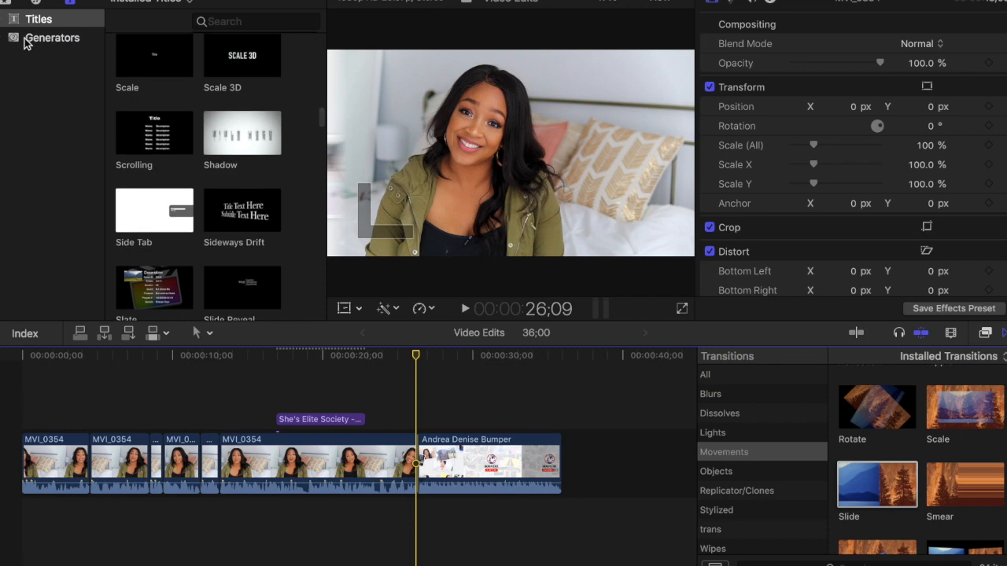
Step: Switch to Canva in the browser and open the "Number 1: Why you're not reaching or goals" design
{"action": "key", "text": "ctrl+Up"}
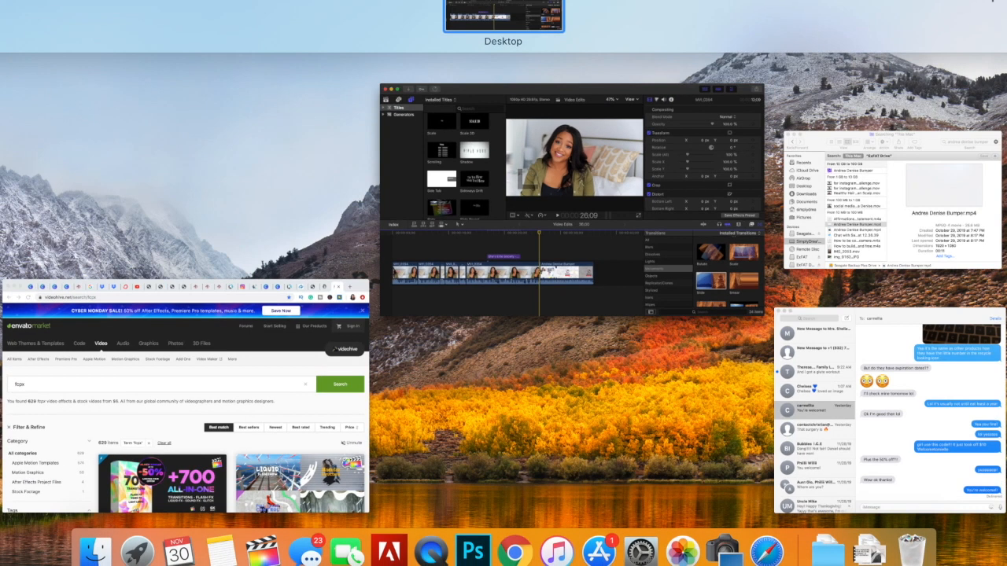
{"action": "left_click", "coordinate": [273, 353]}
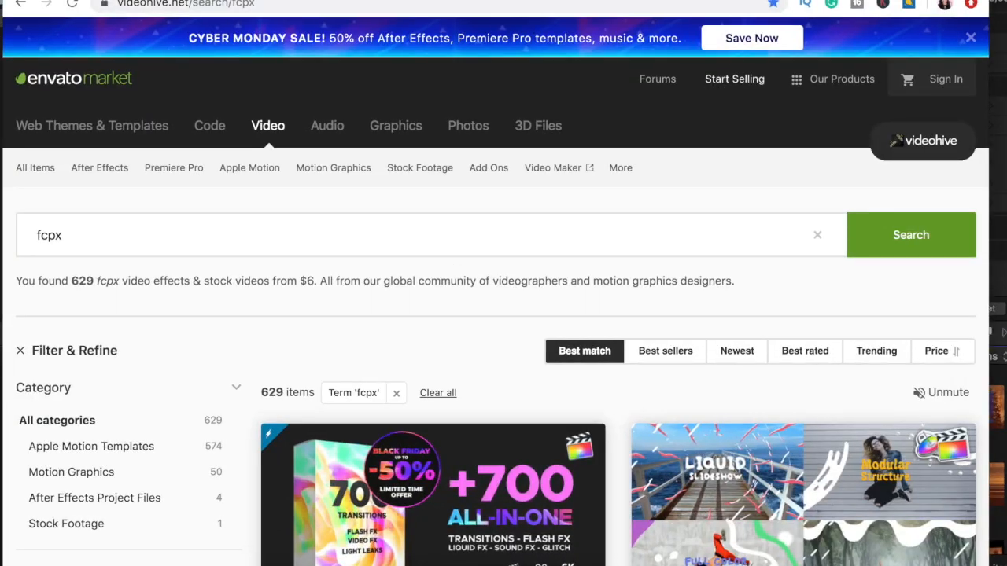
{"action": "key", "text": "ctrl+Tab"}
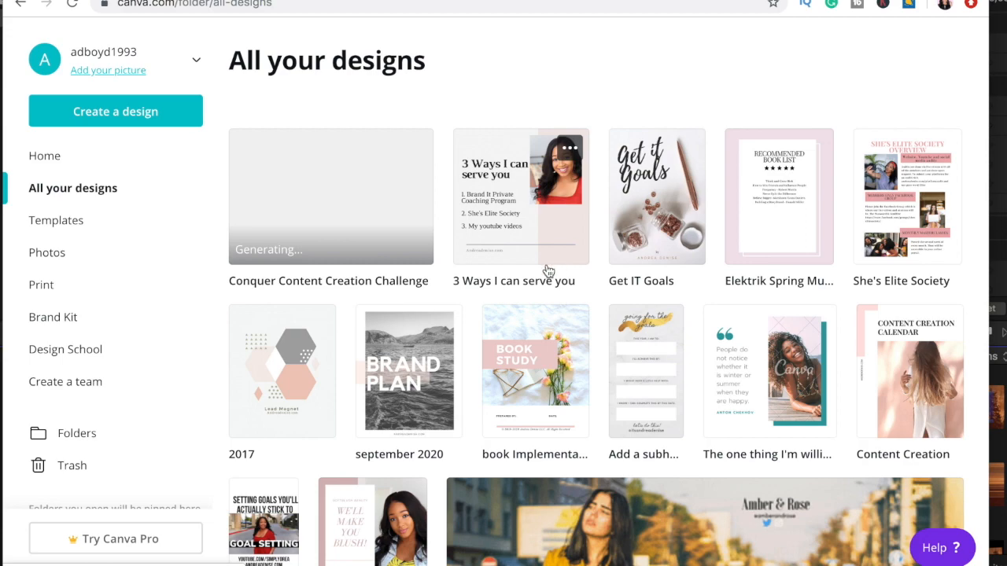
{"action": "scroll", "coordinate": [548, 271], "scroll_direction": "down", "scroll_amount": 10}
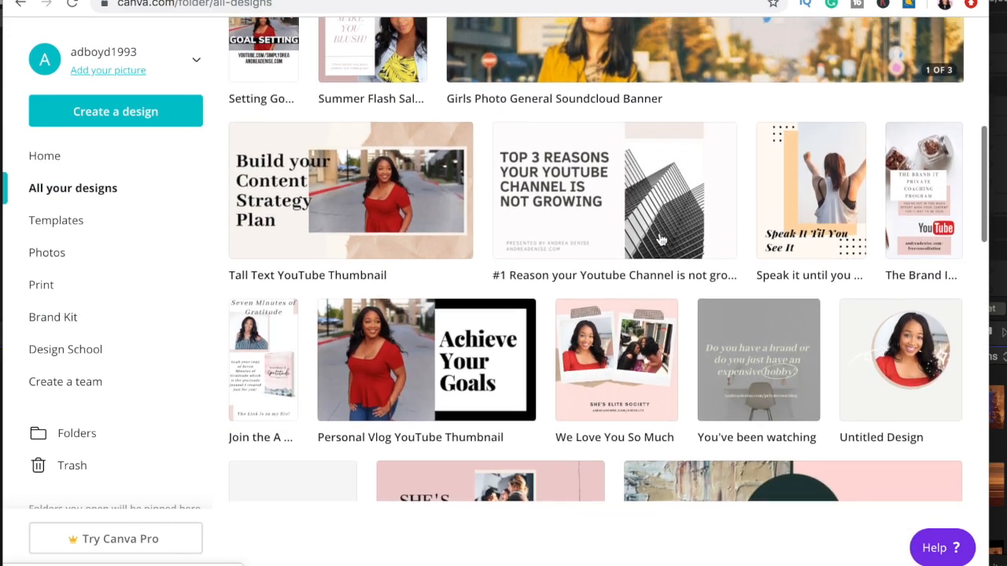
{"action": "scroll", "coordinate": [661, 240], "scroll_direction": "down", "scroll_amount": 4}
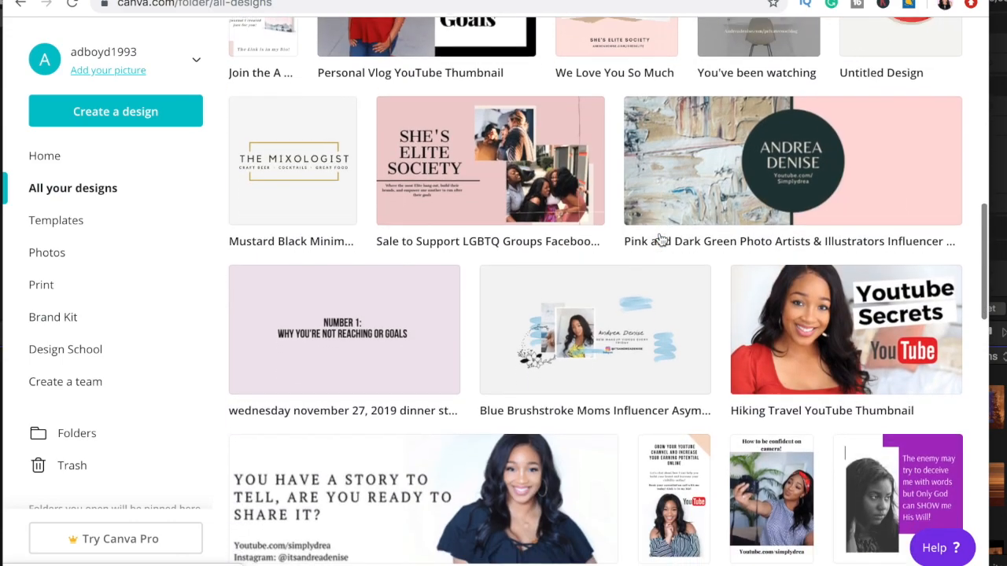
{"action": "left_click", "coordinate": [407, 332]}
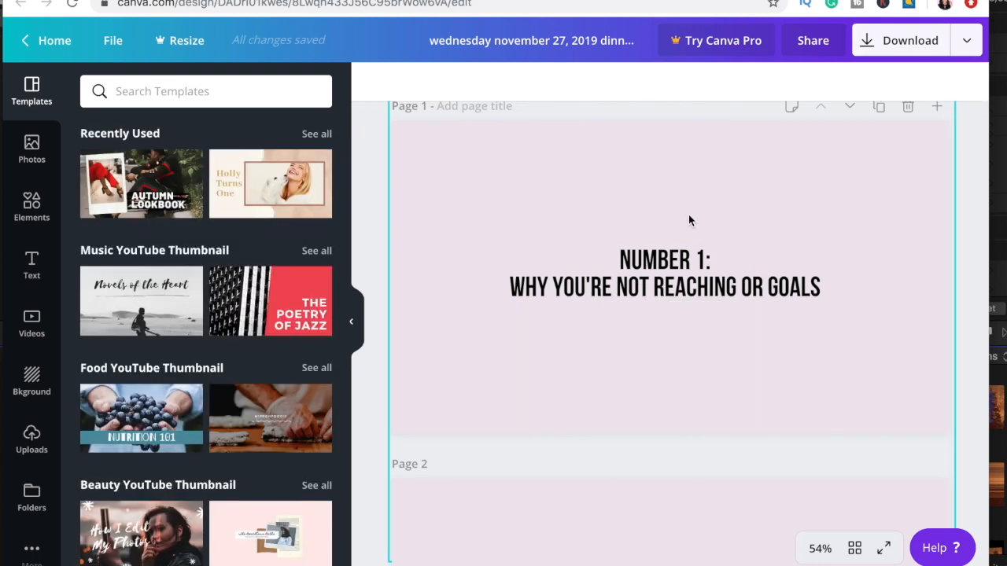
Step: Download only page 1 of the Canva design as a PNG
{"action": "left_click", "coordinate": [916, 50]}
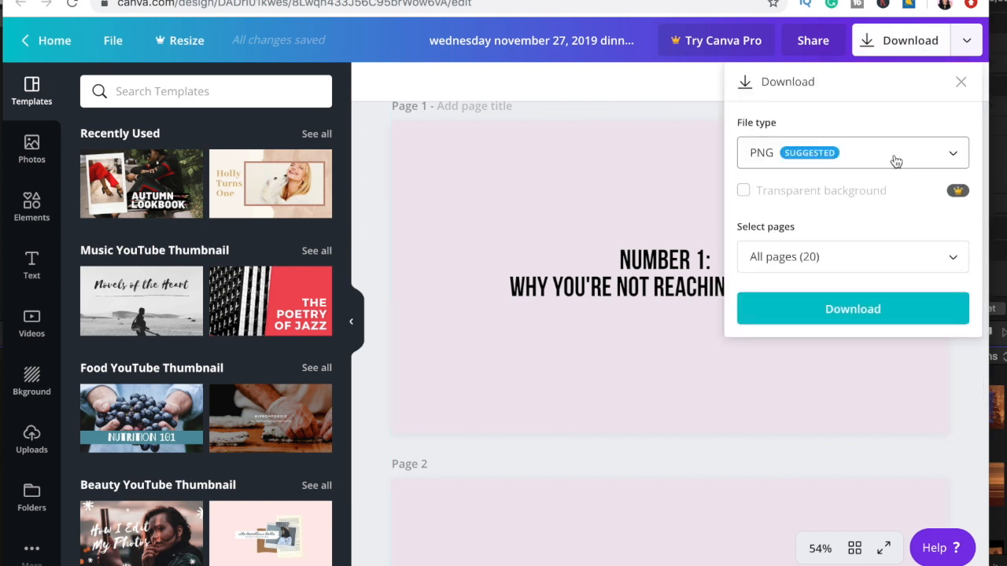
{"action": "left_click", "coordinate": [894, 159]}
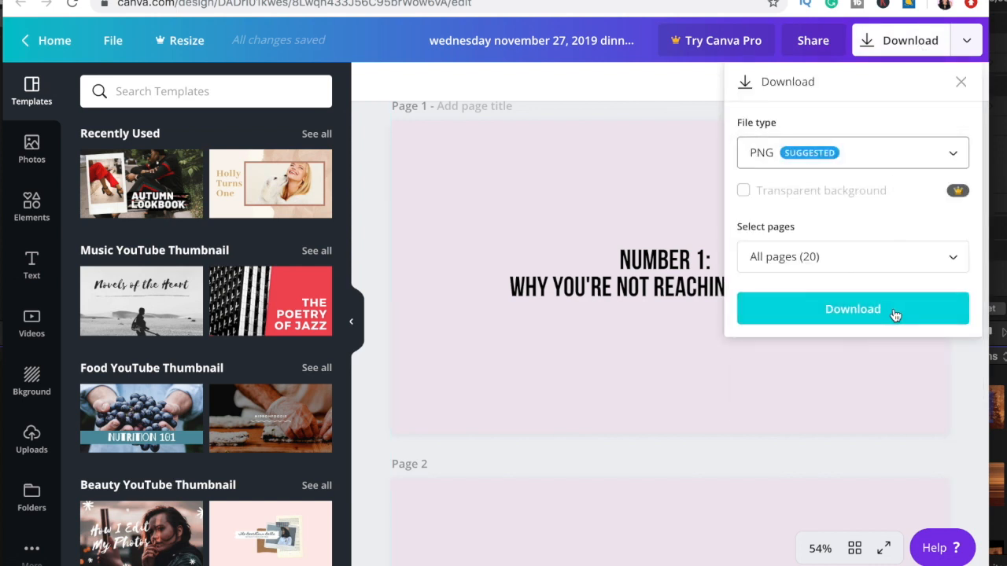
{"action": "left_click", "coordinate": [858, 260]}
{"action": "left_click", "coordinate": [951, 355]}
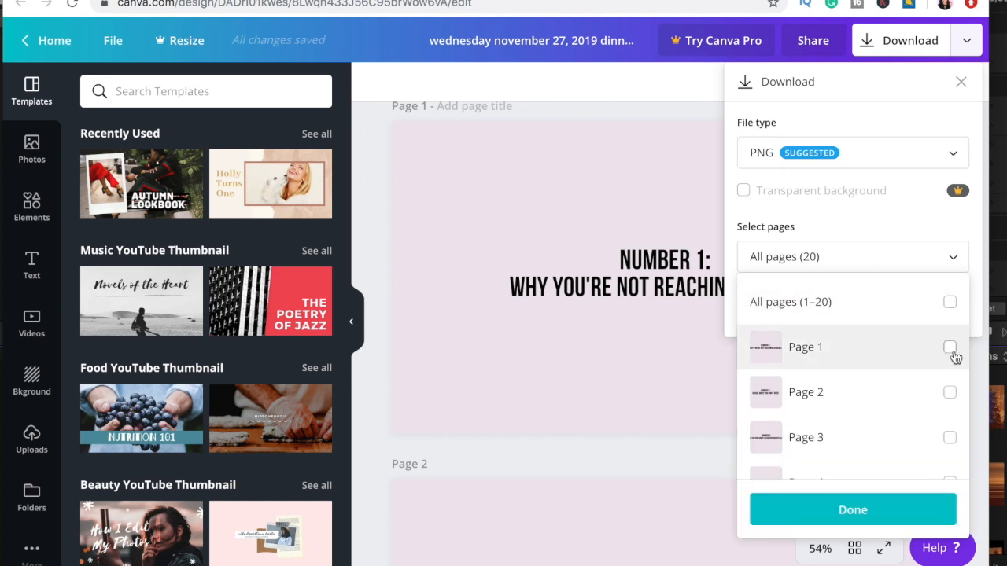
{"action": "left_click", "coordinate": [832, 510]}
{"action": "left_click", "coordinate": [837, 311]}
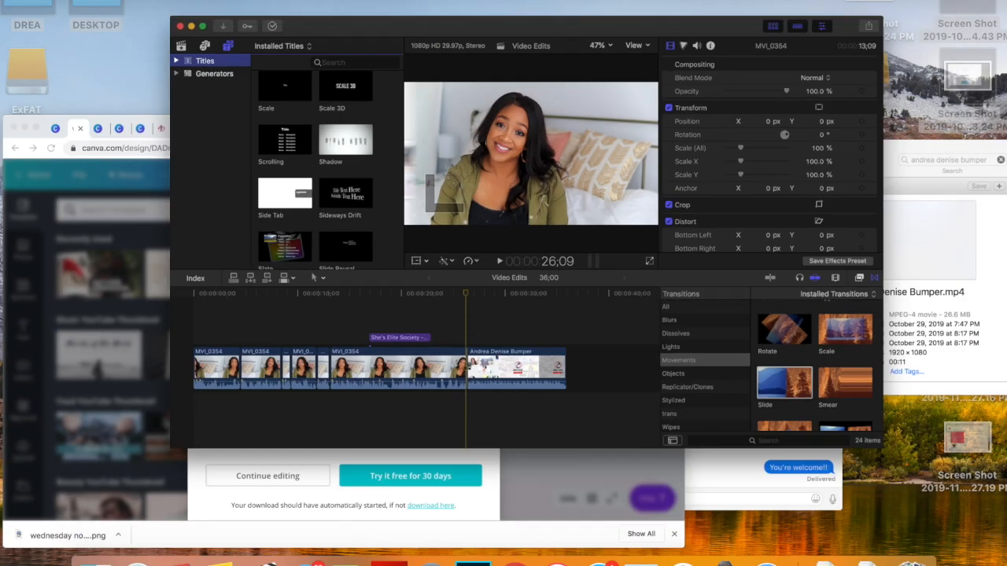
Step: Bring the downloaded PNG into Final Cut Pro's timeline as a connected clip at about 9;12 and preview it
{"action": "key", "text": "ctrl+Up"}
{"action": "left_click", "coordinate": [292, 406]}
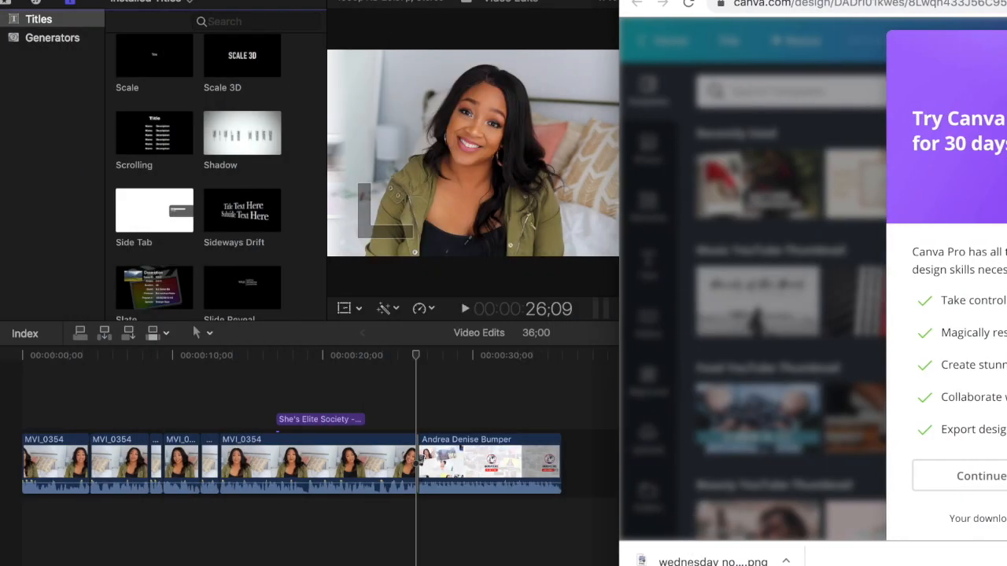
{"action": "left_click_drag", "start_coordinate": [662, 560], "coordinate": [172, 378]}
{"action": "left_click", "coordinate": [152, 367]}
{"action": "left_click", "coordinate": [161, 355]}
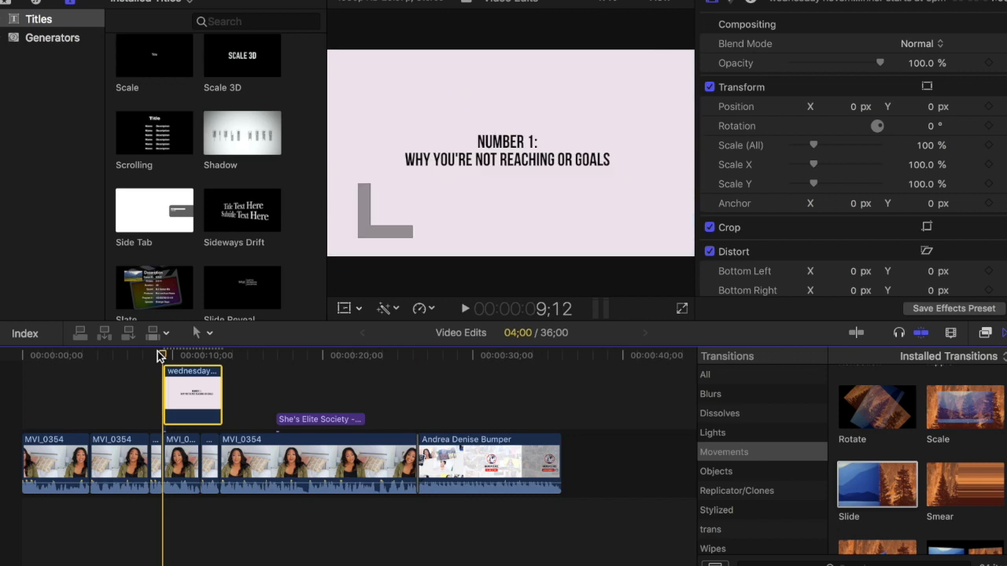
{"action": "left_click", "coordinate": [190, 359]}
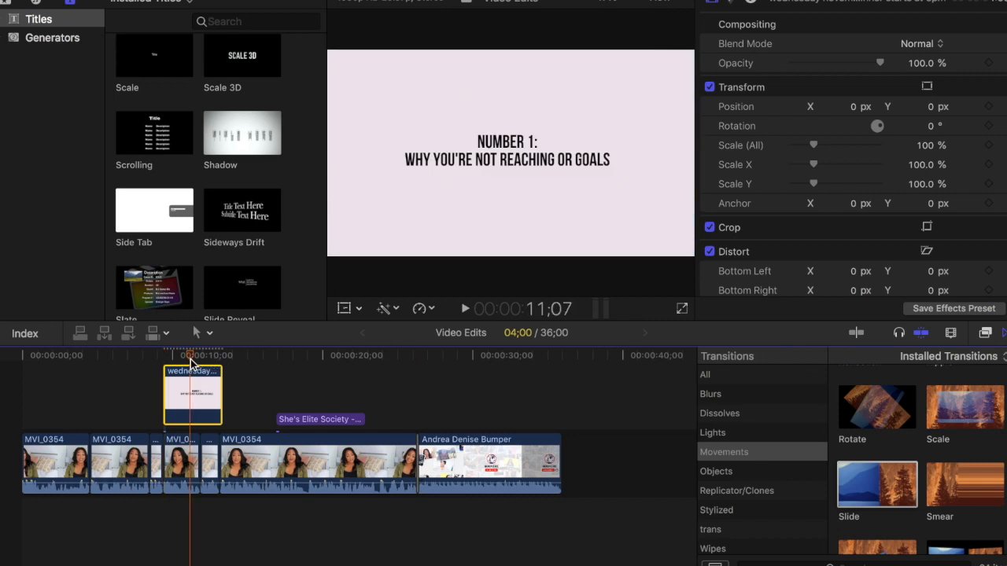
Step: Lower the connected Canva graphic's opacity to 53.03% and play it back over the MVI_0354 footage
{"action": "left_click", "coordinate": [161, 359]}
{"action": "key", "text": "space"}
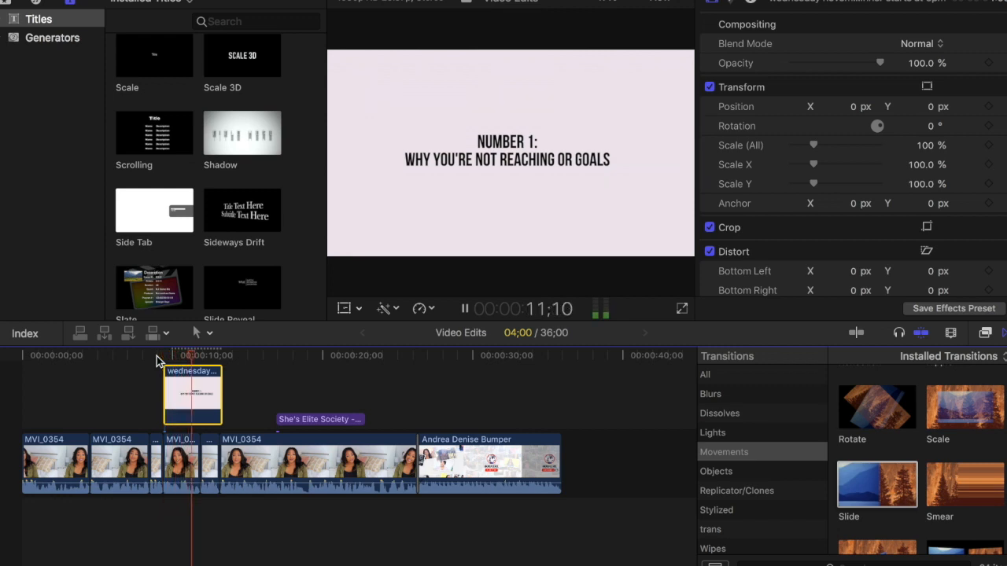
{"action": "key", "text": "space"}
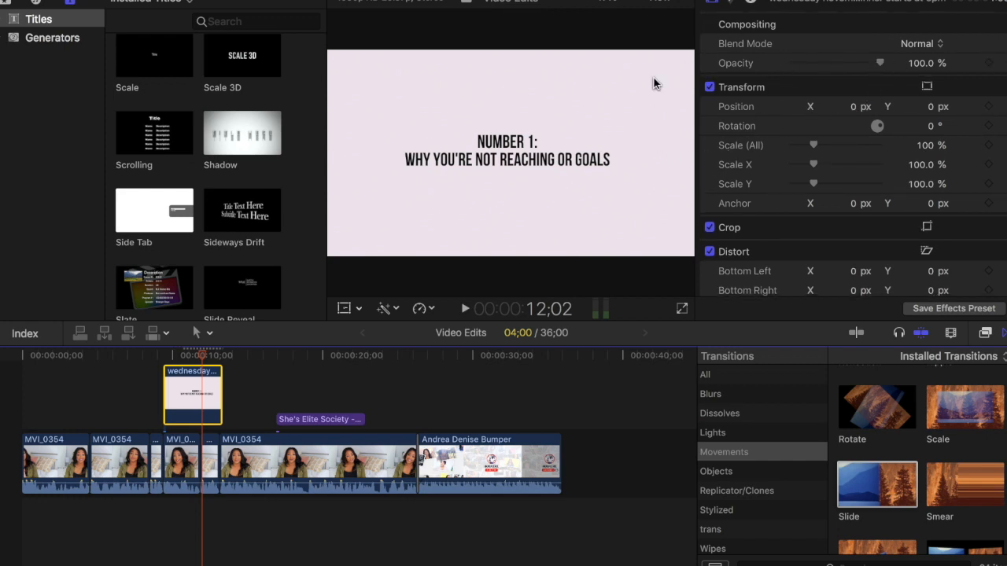
{"action": "left_click_drag", "start_coordinate": [880, 65], "coordinate": [839, 66]}
{"action": "left_click", "coordinate": [163, 355]}
{"action": "left_click", "coordinate": [150, 355]}
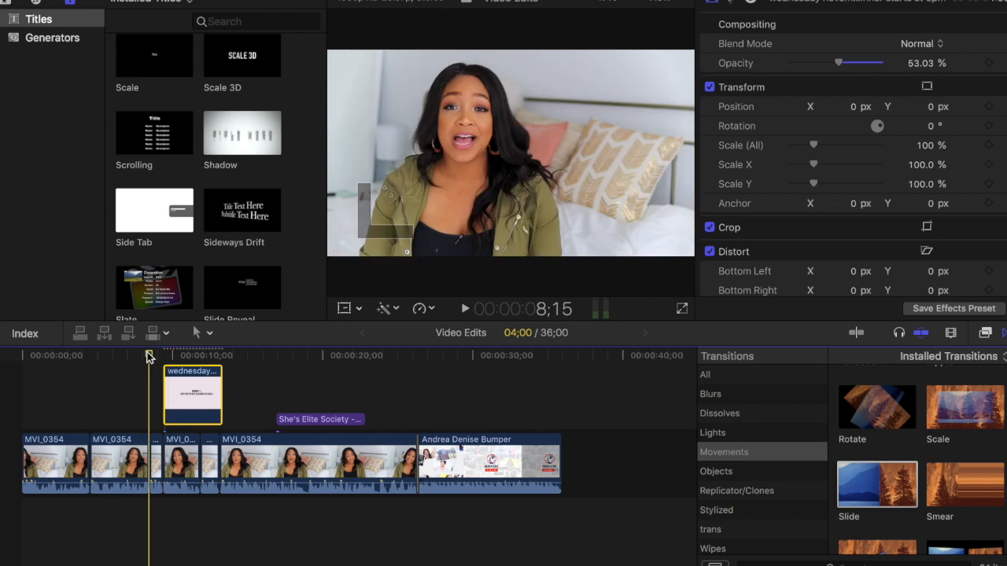
{"action": "key", "text": "space"}
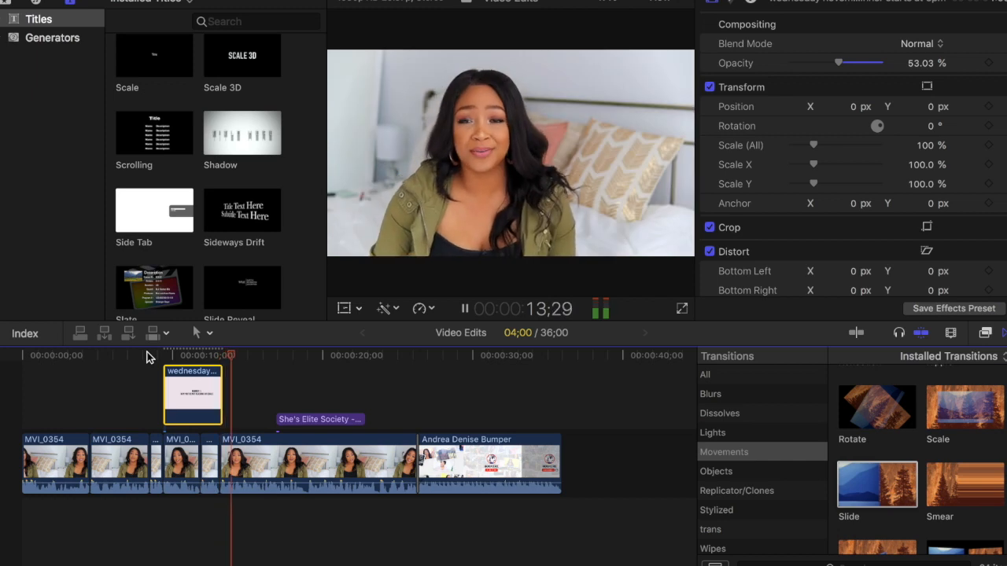
{"action": "key", "text": "space"}
Step: Delete the connected Canva graphic from the timeline
{"action": "left_click", "coordinate": [252, 388]}
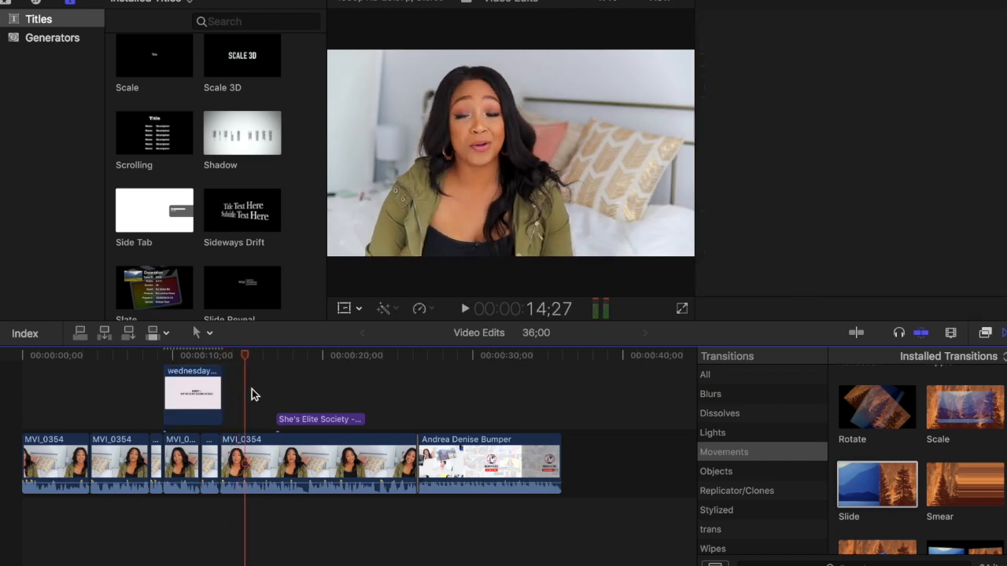
{"action": "left_click", "coordinate": [202, 394]}
{"action": "key", "text": "Delete"}
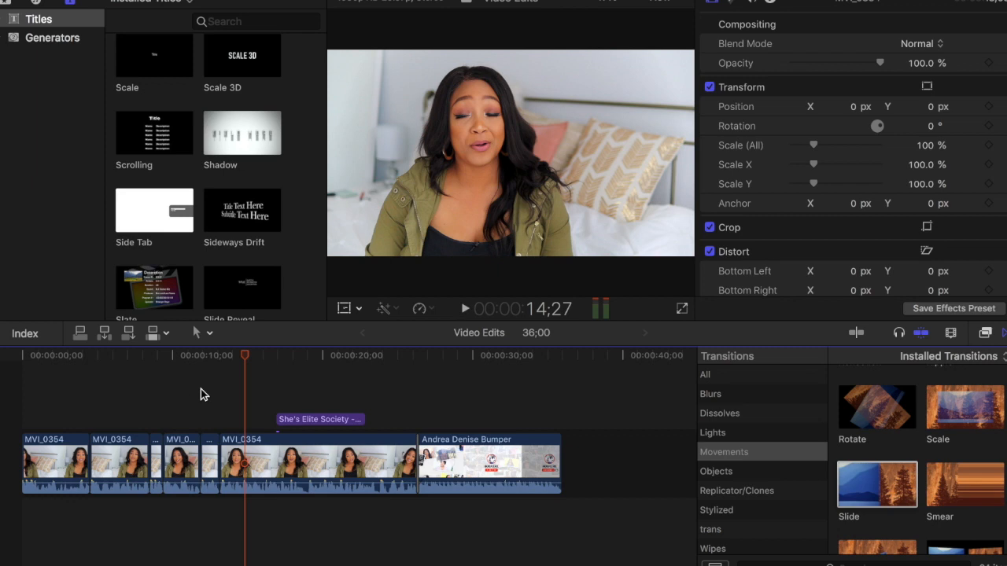
Step: Add the Custom generator as a connected clip above the second MVI_0354 clip, starting at about 6;00
{"action": "left_click", "coordinate": [173, 362]}
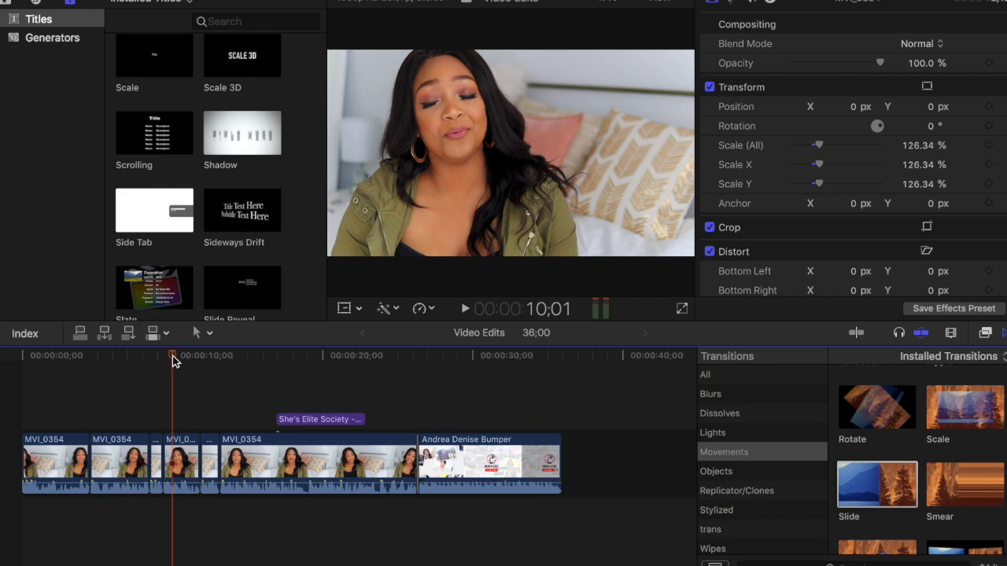
{"action": "left_click", "coordinate": [240, 362]}
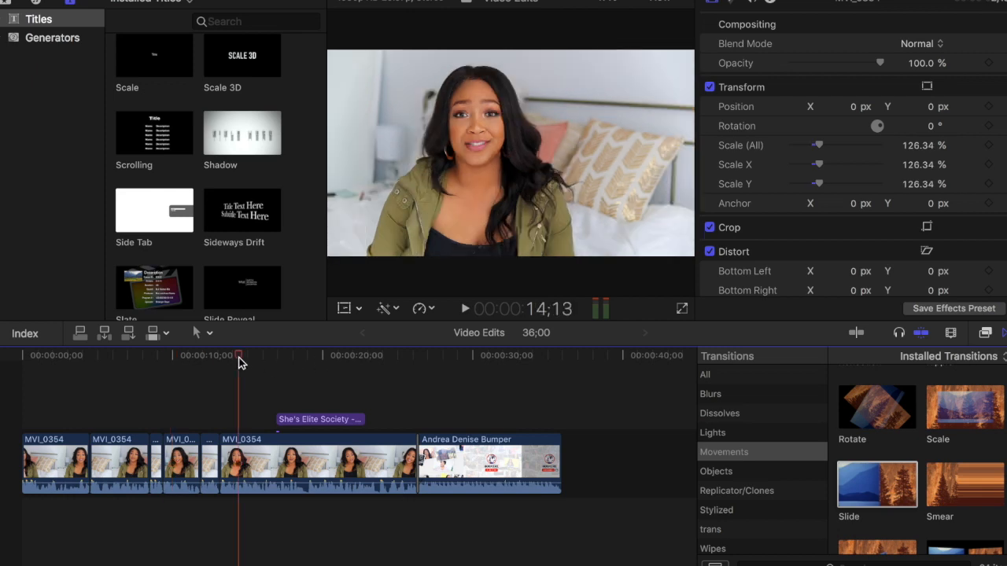
{"action": "left_click", "coordinate": [58, 38]}
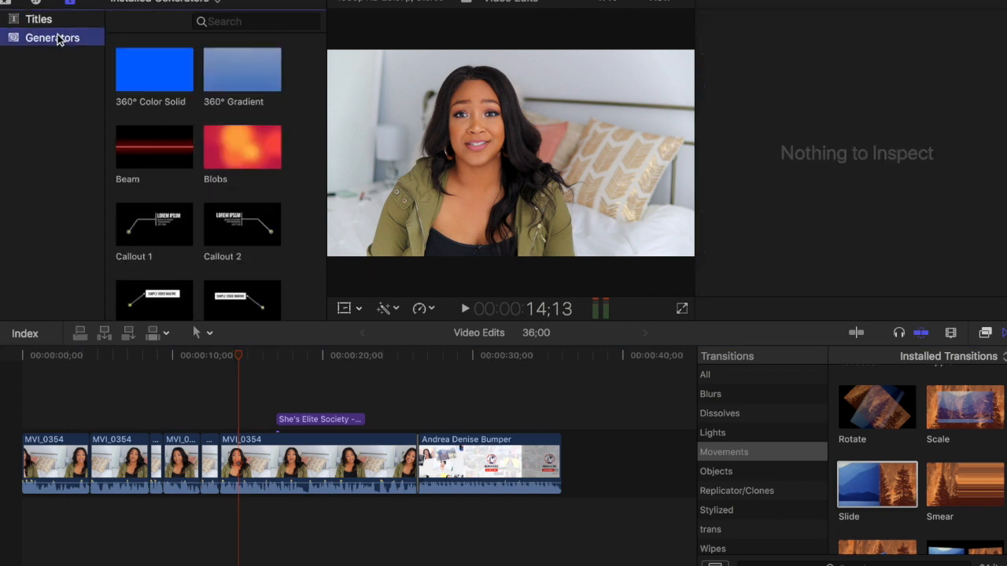
{"action": "scroll", "coordinate": [167, 129], "scroll_direction": "down", "scroll_amount": 5}
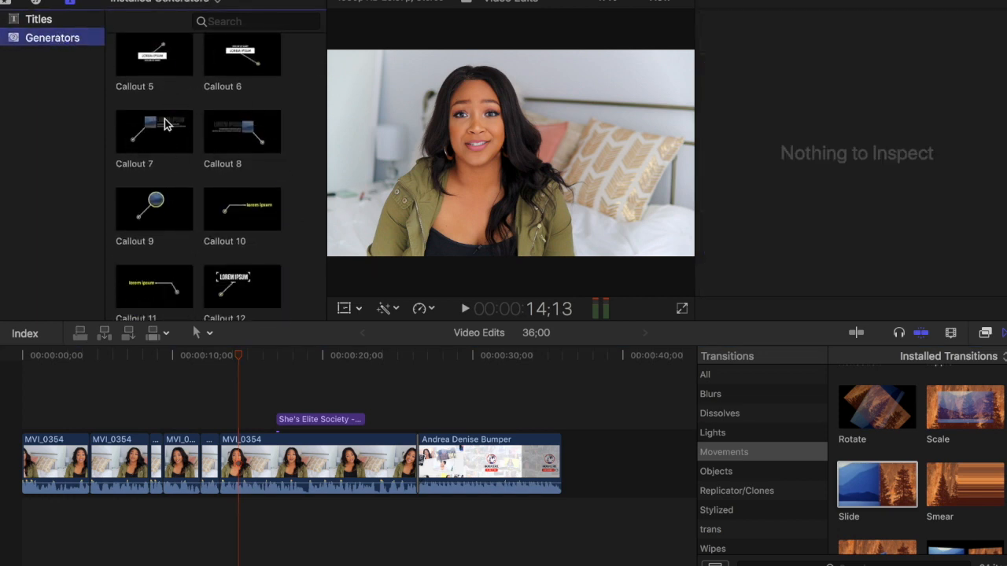
{"action": "scroll", "coordinate": [164, 120], "scroll_direction": "down", "scroll_amount": 10}
{"action": "scroll", "coordinate": [165, 123], "scroll_direction": "up", "scroll_amount": 3}
{"action": "left_click_drag", "start_coordinate": [164, 123], "coordinate": [113, 391]}
Step: Set the Custom generator's color to a near-white shade
{"action": "left_click", "coordinate": [152, 358]}
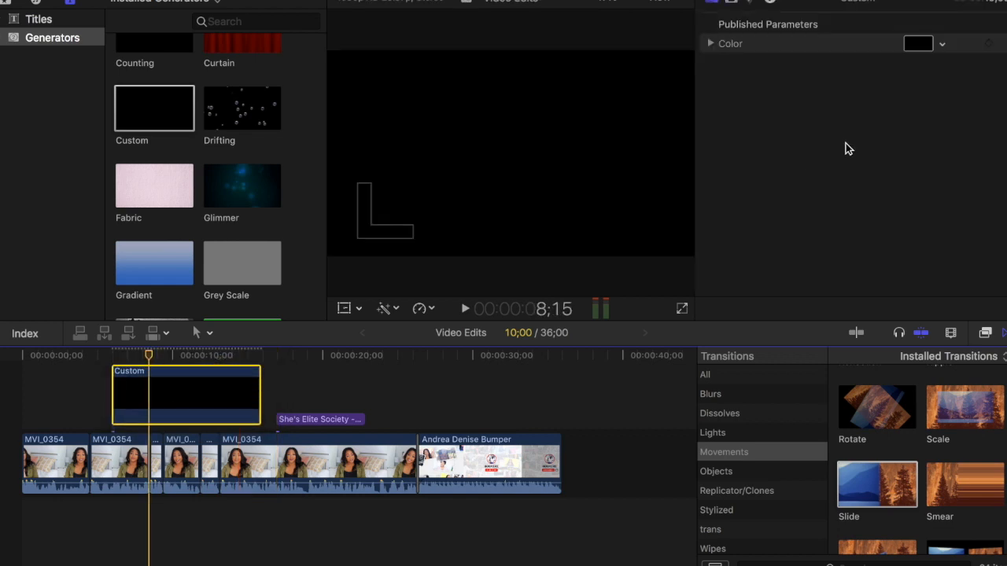
{"action": "left_click", "coordinate": [944, 46]}
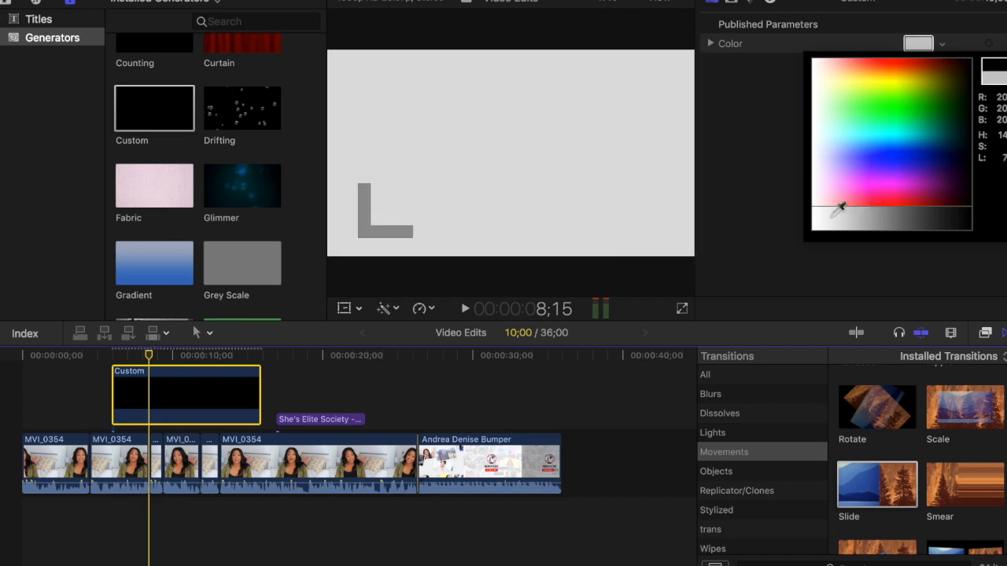
{"action": "left_click", "coordinate": [820, 223]}
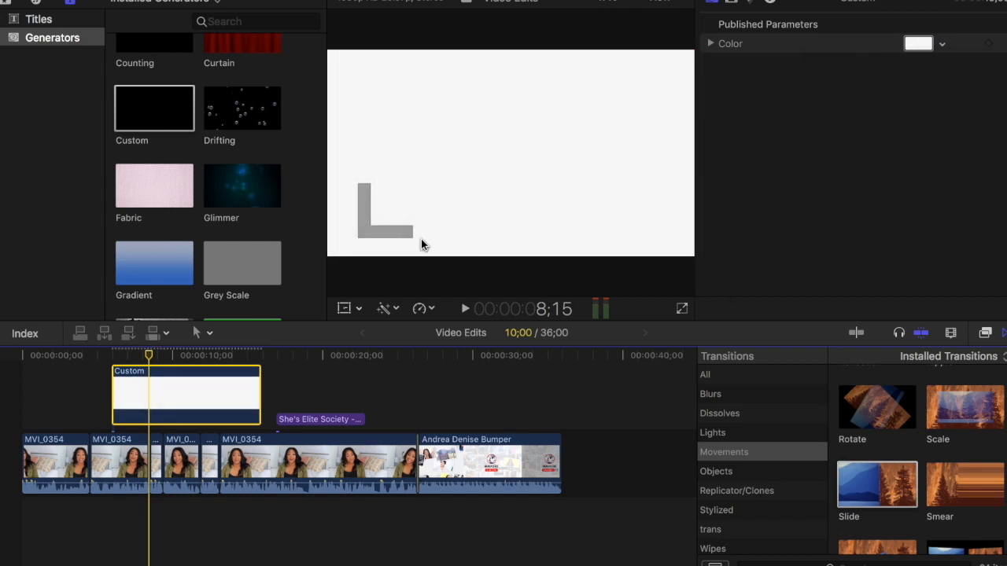
Step: Lower the Custom generator's opacity to 65.73% and play the overlay from near its start
{"action": "left_click", "coordinate": [174, 356]}
{"action": "left_click", "coordinate": [714, 6]}
{"action": "left_click", "coordinate": [733, 2]}
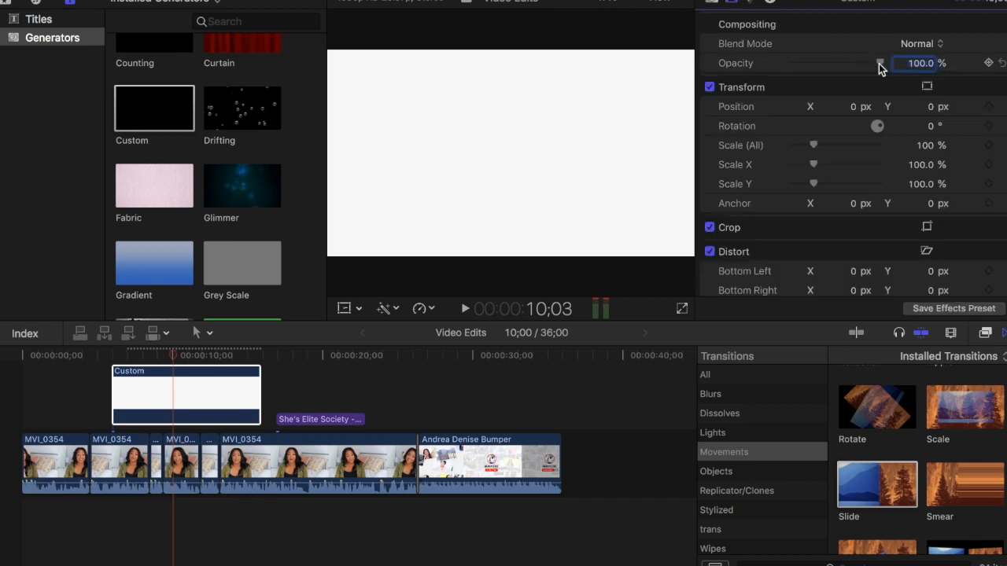
{"action": "left_click_drag", "start_coordinate": [879, 63], "coordinate": [848, 67]}
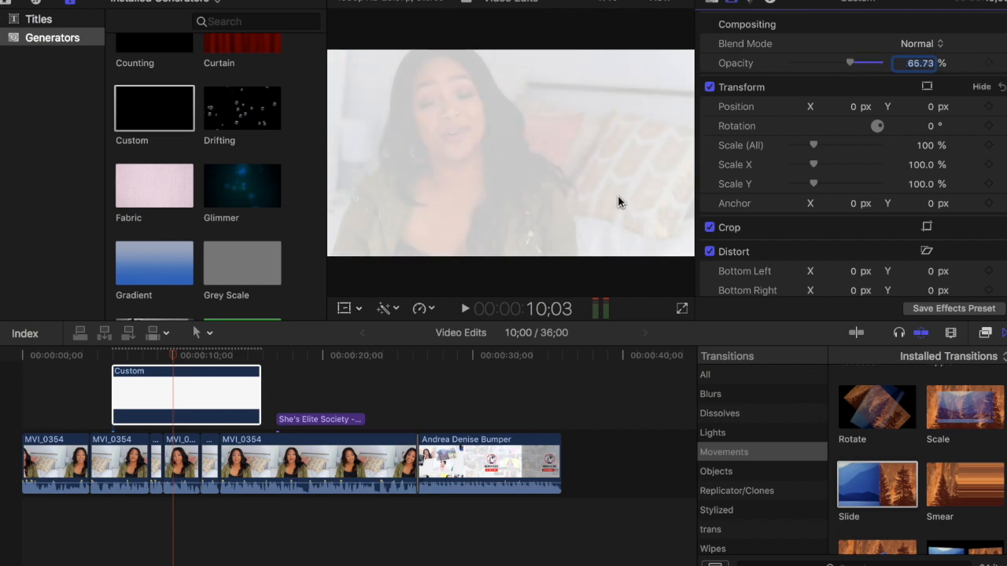
{"action": "left_click", "coordinate": [116, 355]}
{"action": "key", "text": "space"}
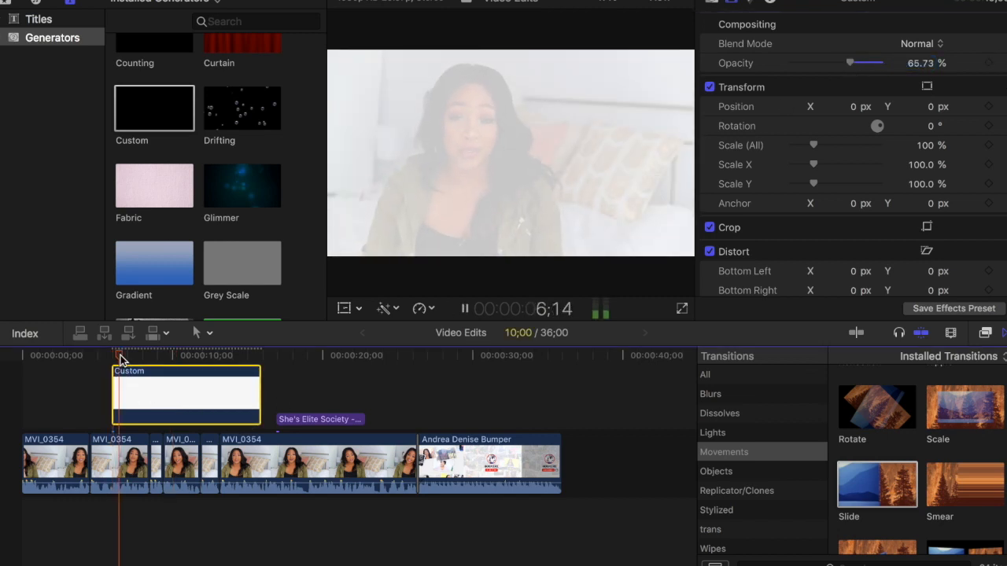
{"action": "key", "text": "space"}
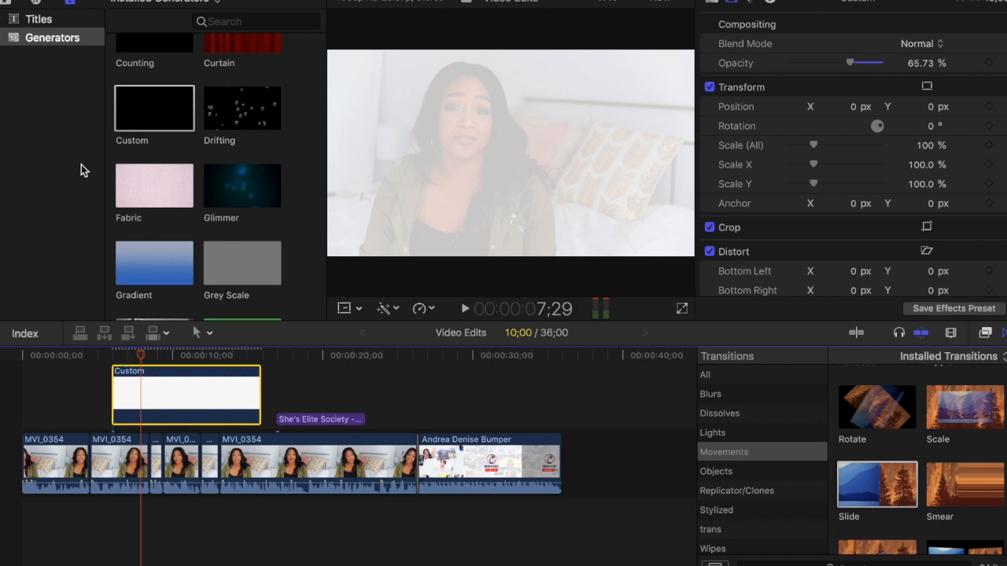
Step: Place a Scale title above the Custom generator, extend it to the generator's 10;00 length, and view it at 10;04
{"action": "left_click", "coordinate": [23, 19]}
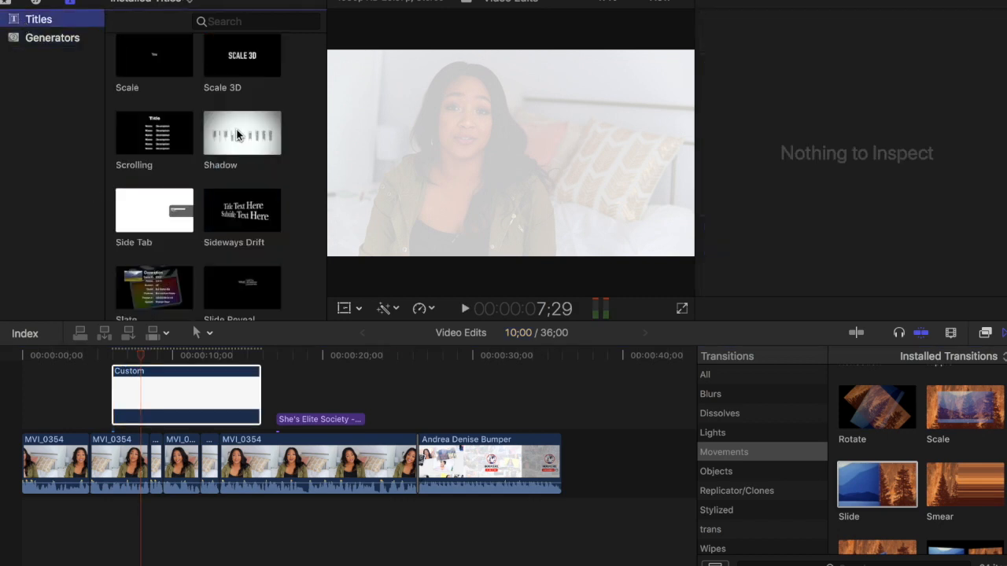
{"action": "left_click_drag", "start_coordinate": [161, 66], "coordinate": [114, 374]}
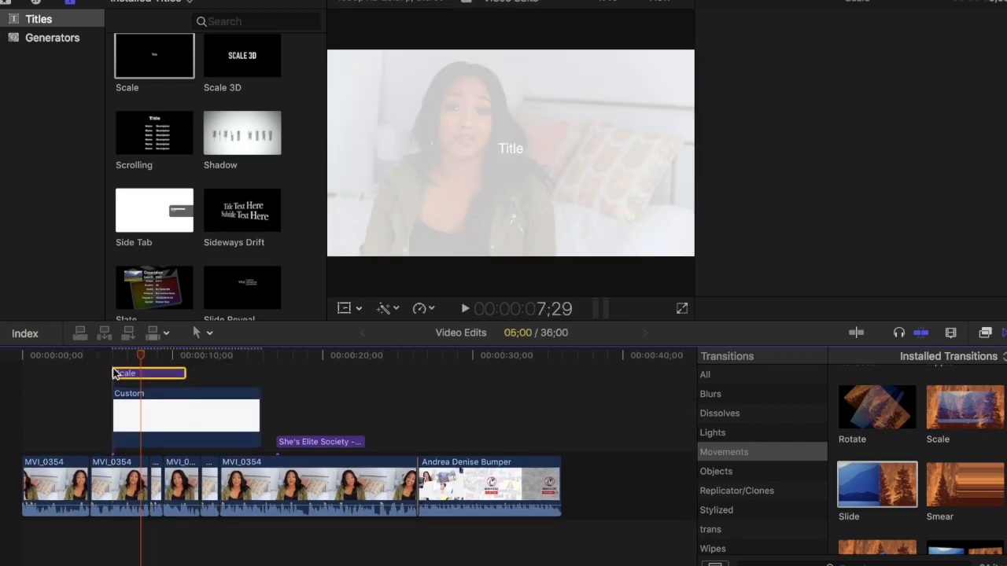
{"action": "left_click_drag", "start_coordinate": [187, 376], "coordinate": [260, 373]}
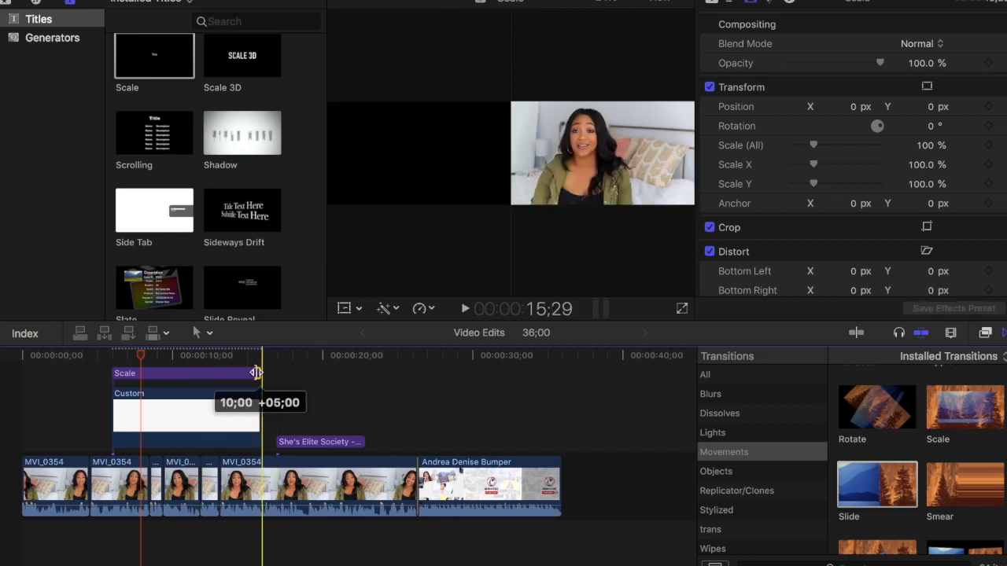
{"action": "left_click", "coordinate": [288, 380]}
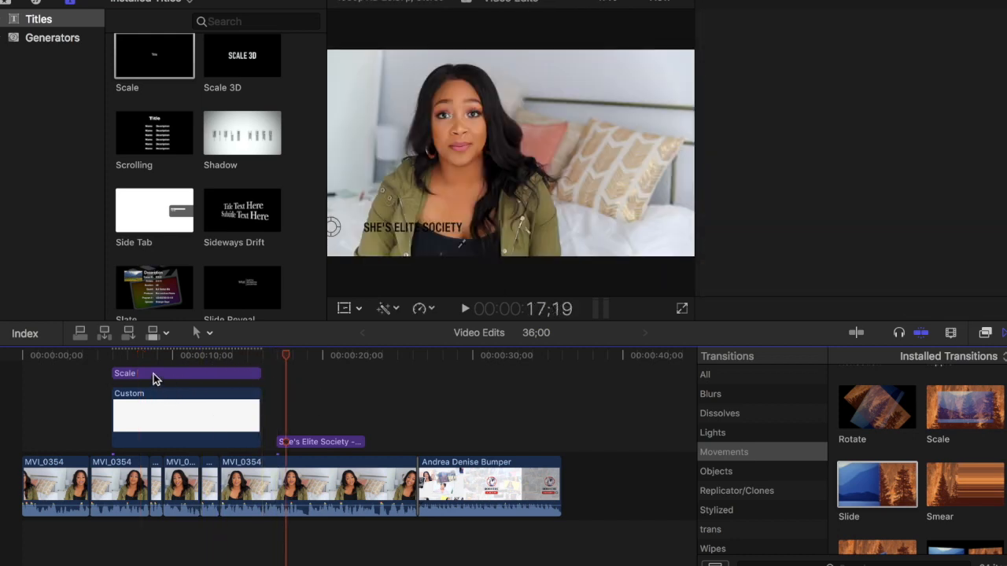
{"action": "key", "text": "super+4"}
{"action": "left_click", "coordinate": [155, 379]}
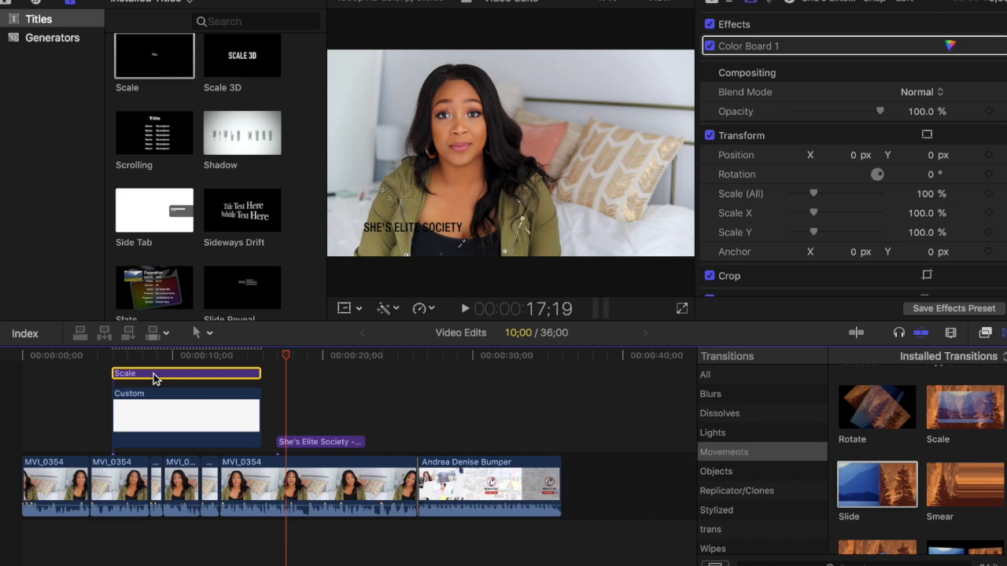
{"action": "left_click", "coordinate": [175, 356]}
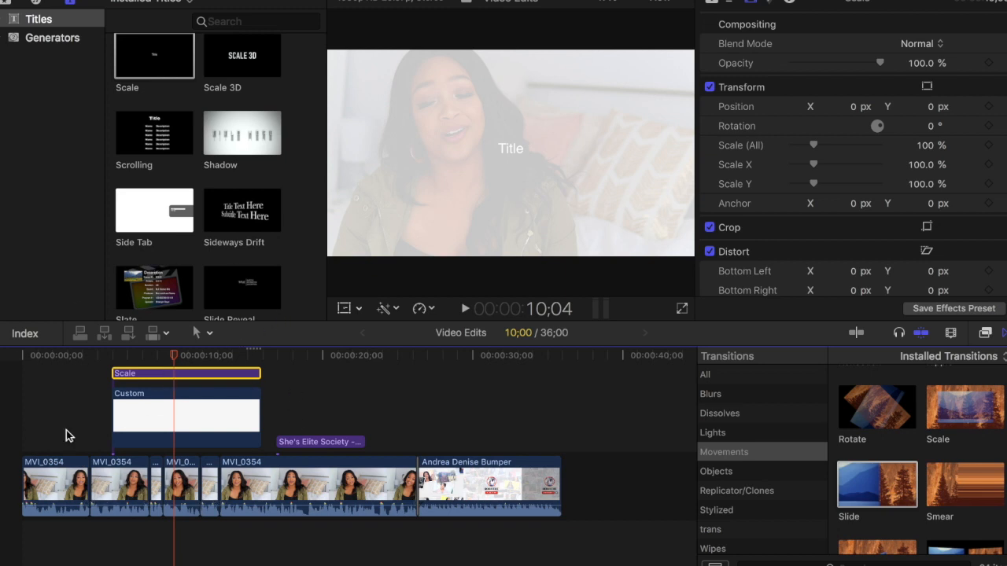
Step: Connect an approximately 22-second range of MVI_0374 above the main footage, aligning its start with the She's Elite Society title
{"action": "left_click", "coordinate": [9, 3]}
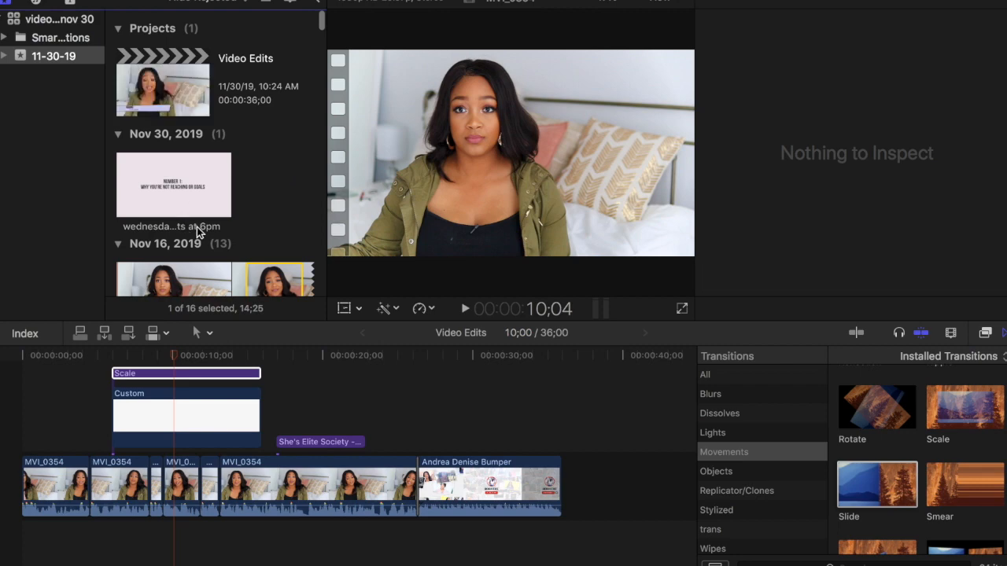
{"action": "scroll", "coordinate": [193, 229], "scroll_direction": "down", "scroll_amount": 5}
{"action": "scroll", "coordinate": [197, 228], "scroll_direction": "down", "scroll_amount": 10}
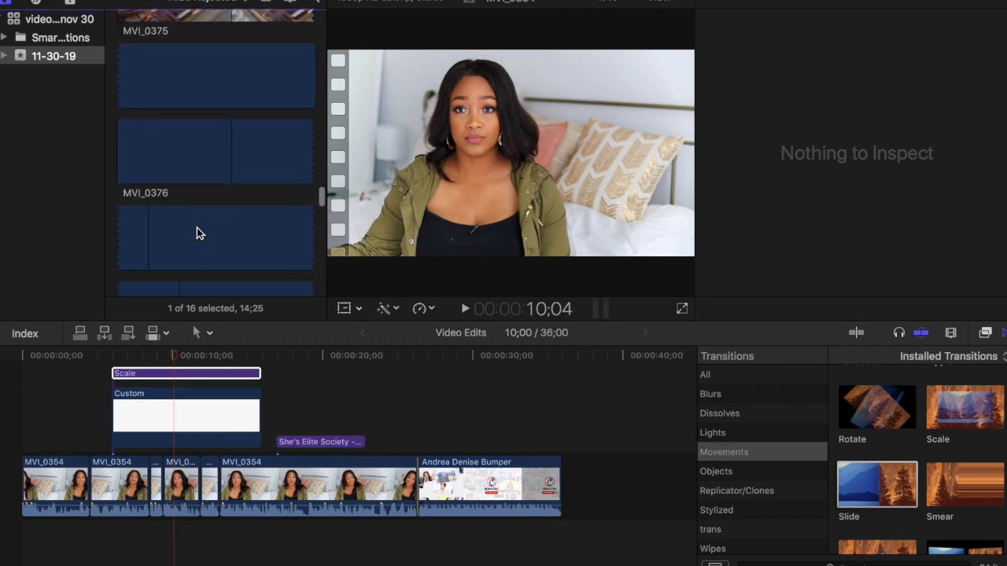
{"action": "left_click", "coordinate": [187, 160]}
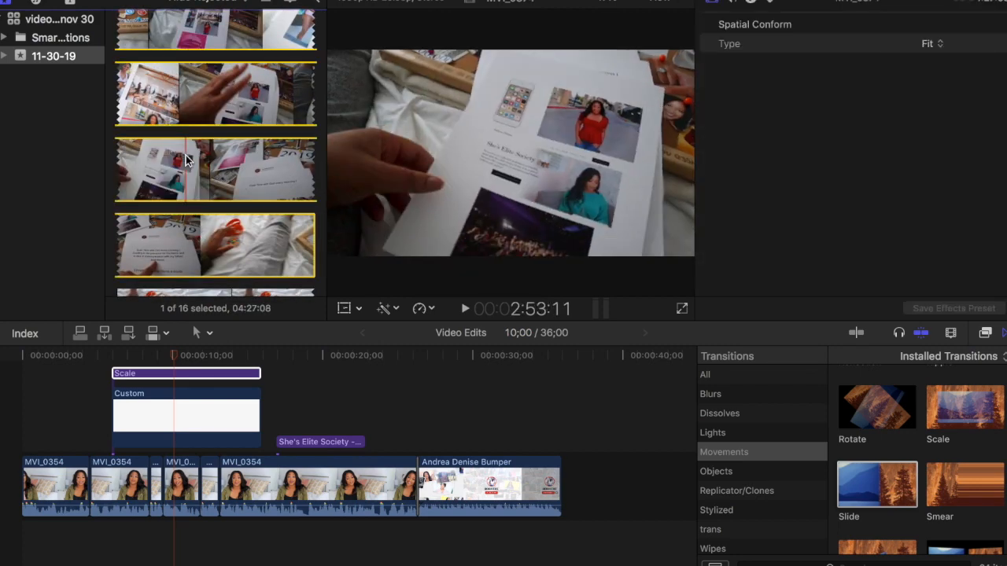
{"action": "left_click", "coordinate": [269, 162]}
{"action": "key", "text": "o"}
{"action": "left_click_drag", "start_coordinate": [214, 166], "coordinate": [354, 397]}
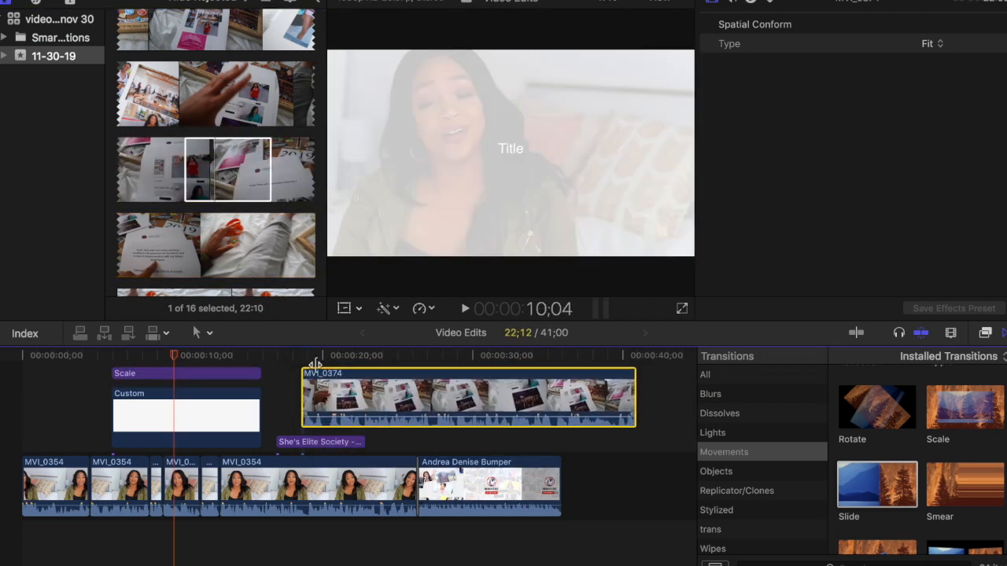
{"action": "left_click", "coordinate": [302, 355]}
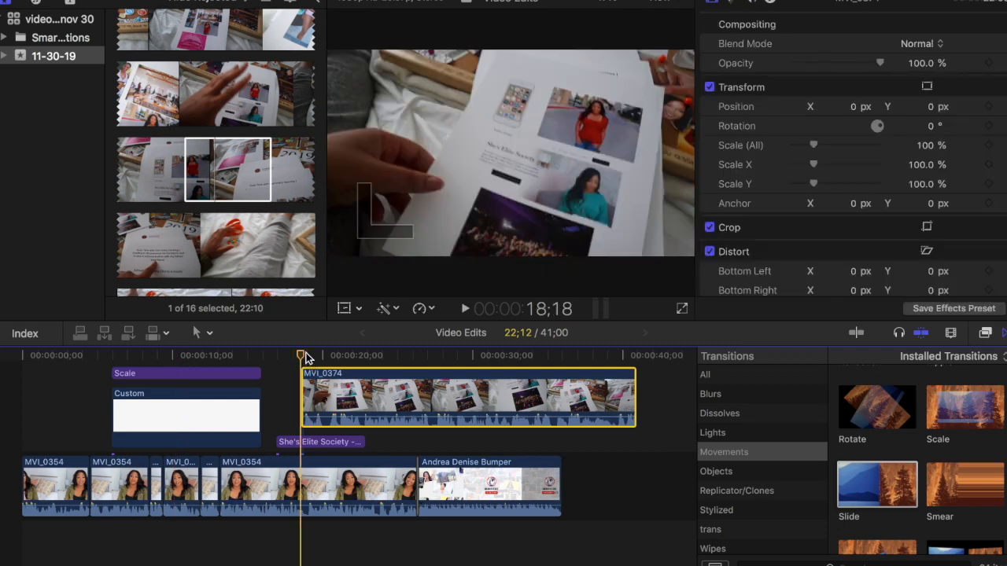
{"action": "left_click_drag", "start_coordinate": [393, 391], "coordinate": [368, 394]}
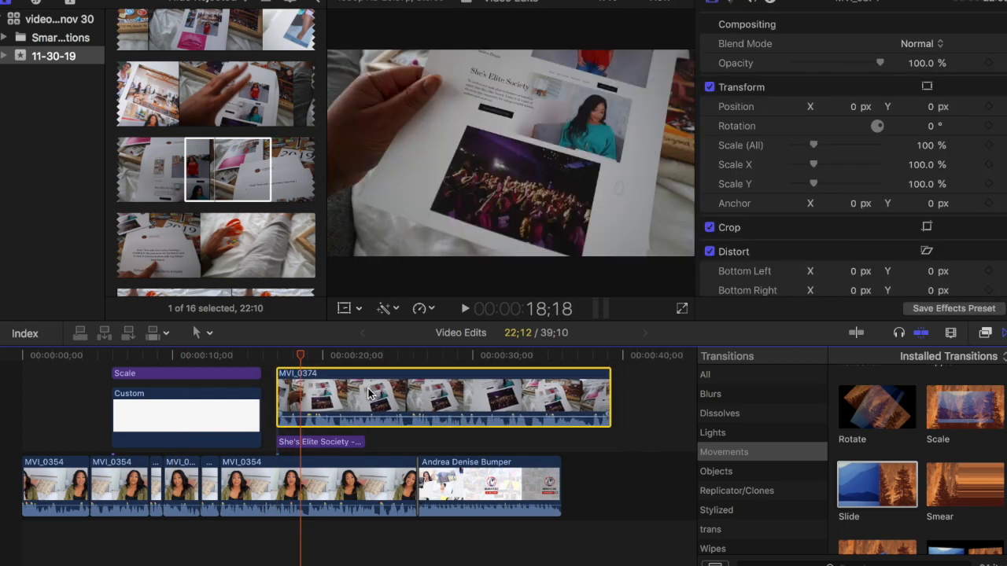
Step: Play the MVI_0374 overlay from its start at 16;28 and lower its opacity to 73.5%
{"action": "left_click", "coordinate": [277, 356]}
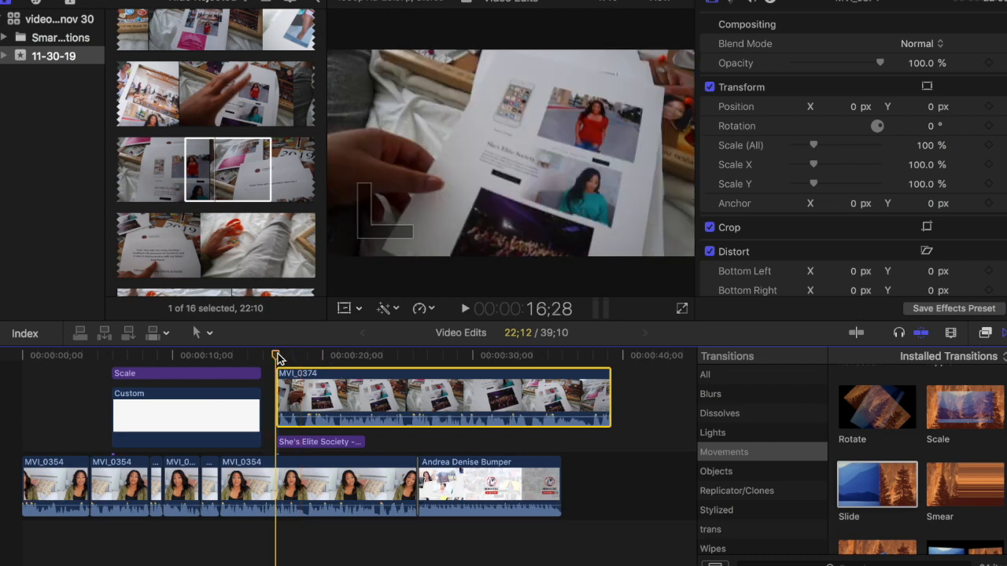
{"action": "key", "text": "space"}
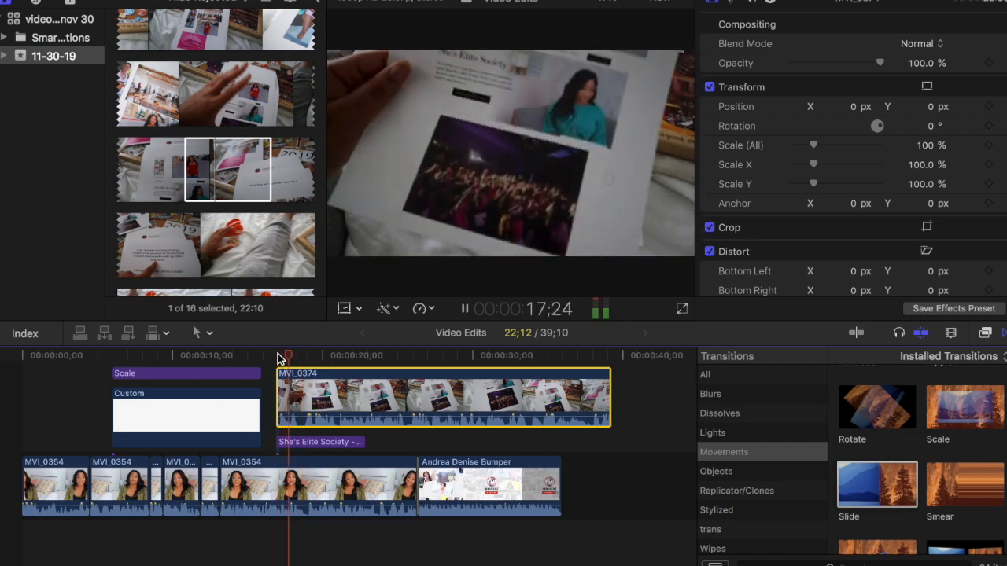
{"action": "mouse_move", "coordinate": [396, 416]}
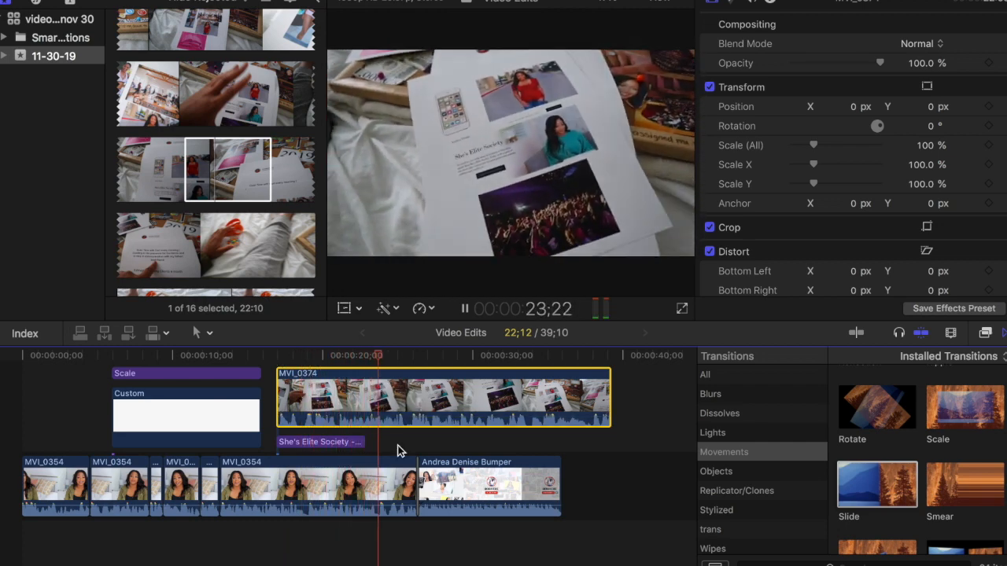
{"action": "key", "text": "space"}
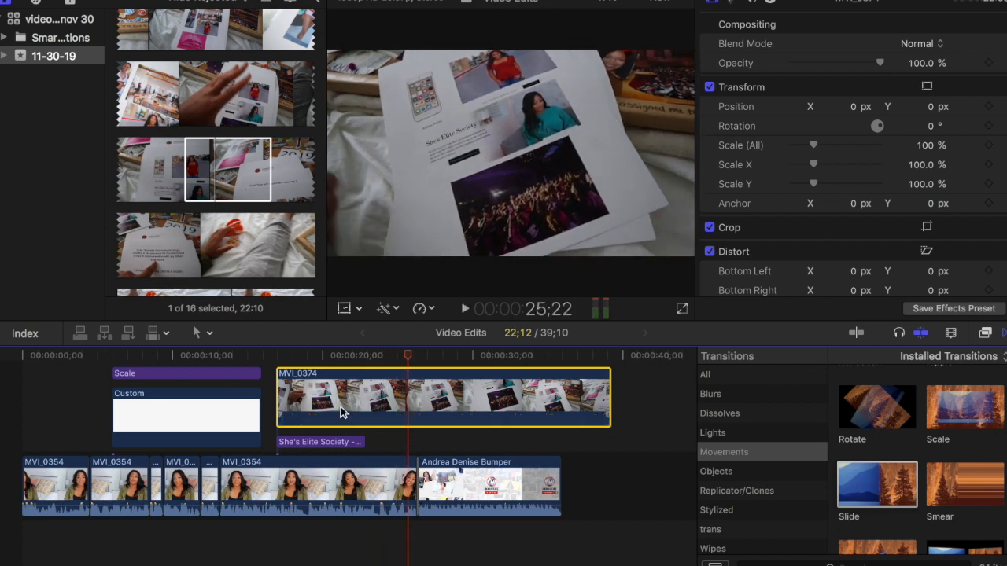
{"action": "left_click_drag", "start_coordinate": [881, 64], "coordinate": [858, 65]}
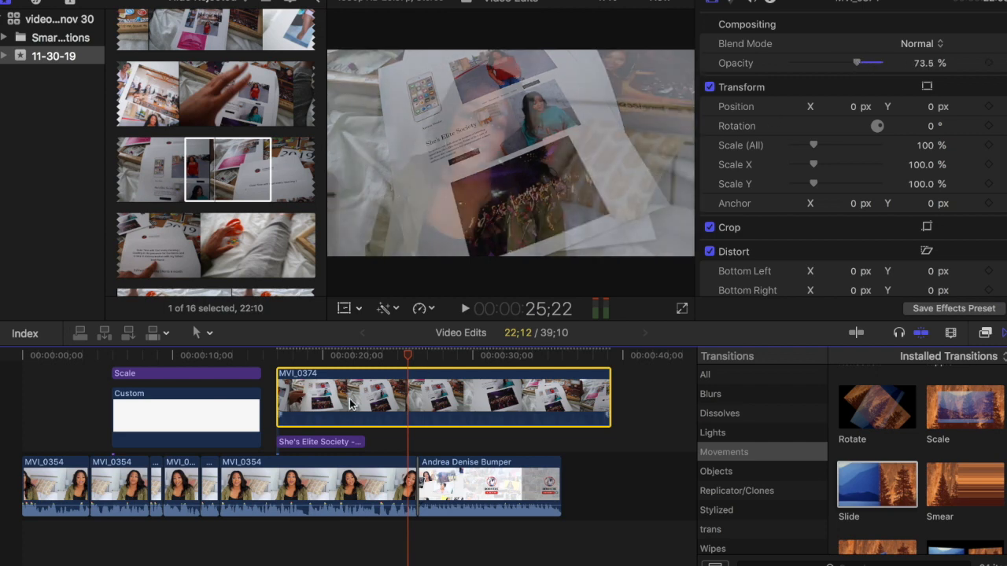
{"action": "left_click", "coordinate": [276, 358]}
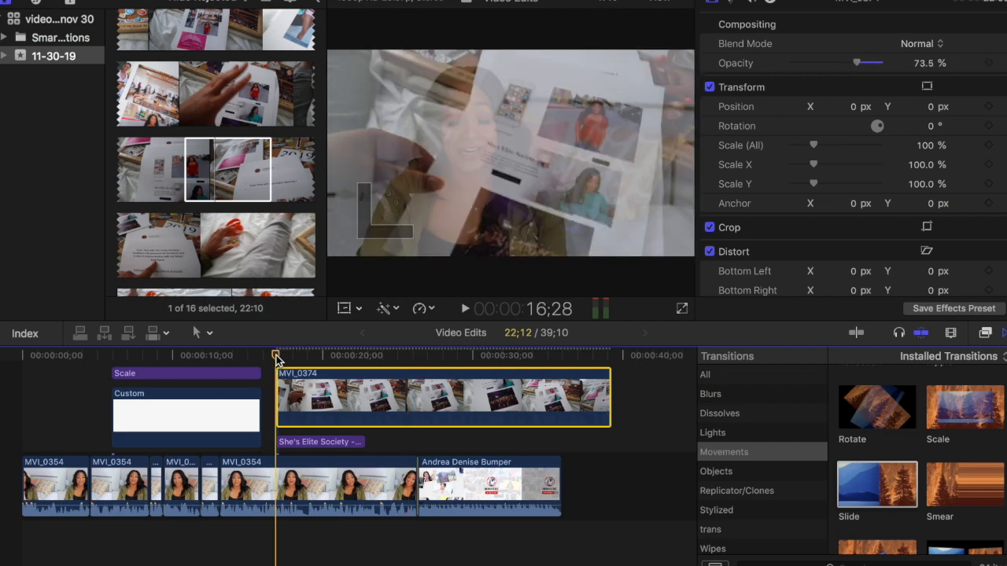
Step: Play the MVI_0374 overlay from 16;28 and lower its opacity to 34.55%
{"action": "key", "text": "space"}
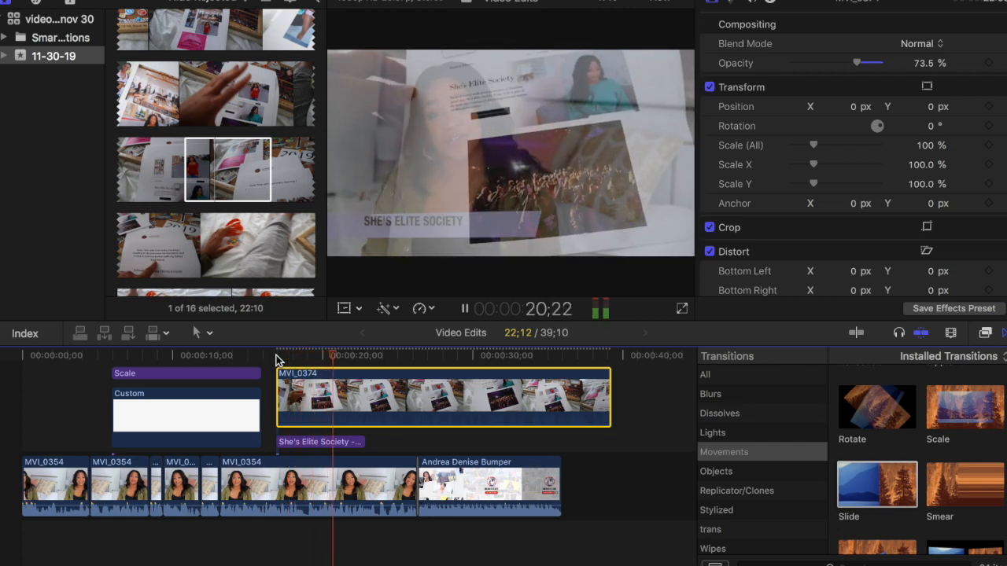
{"action": "left_click_drag", "start_coordinate": [857, 63], "coordinate": [819, 66]}
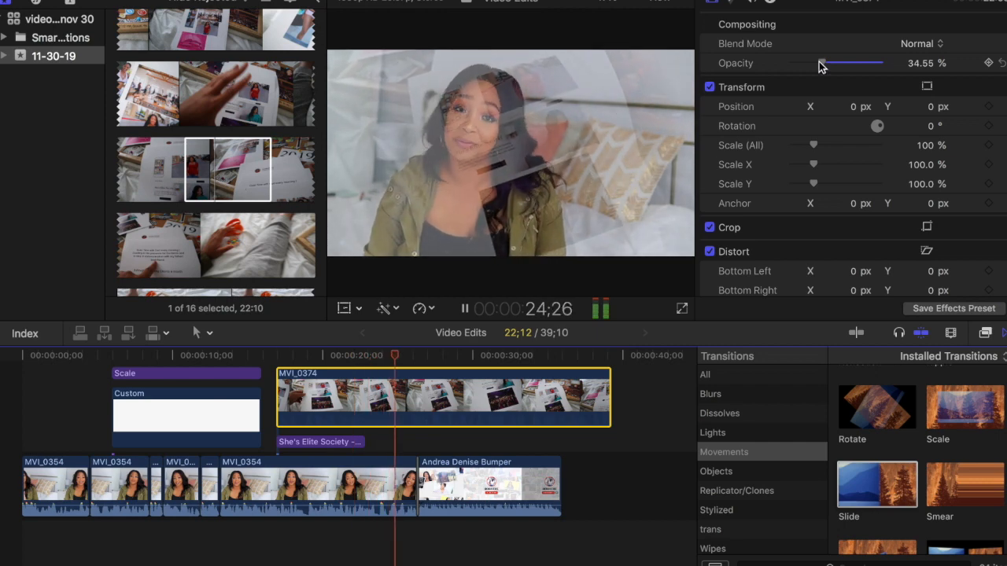
{"action": "key", "text": "space"}
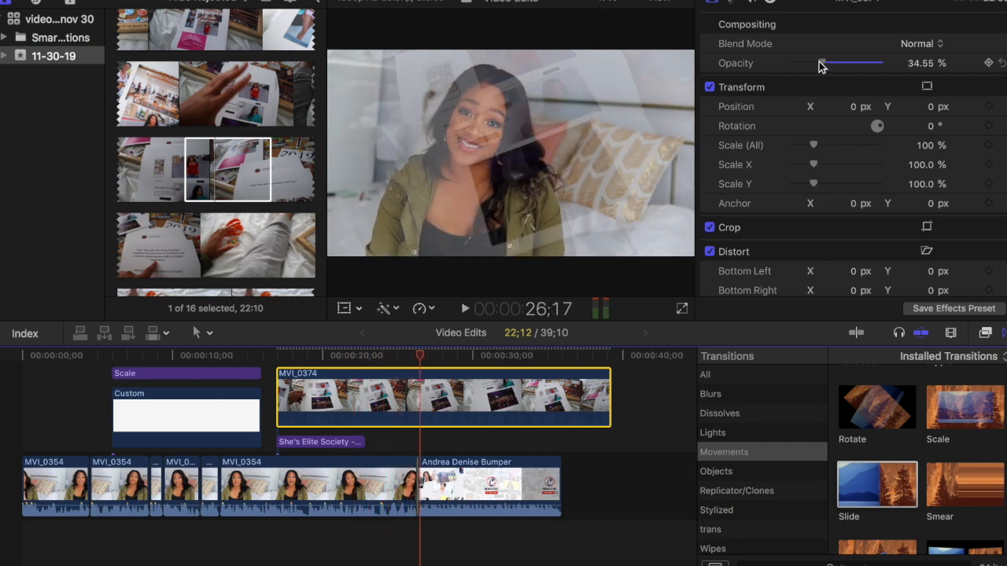
Step: Delete the MVI_0374 overlay, the Scale title and the Custom generator above the main footage
{"action": "key", "text": "Delete"}
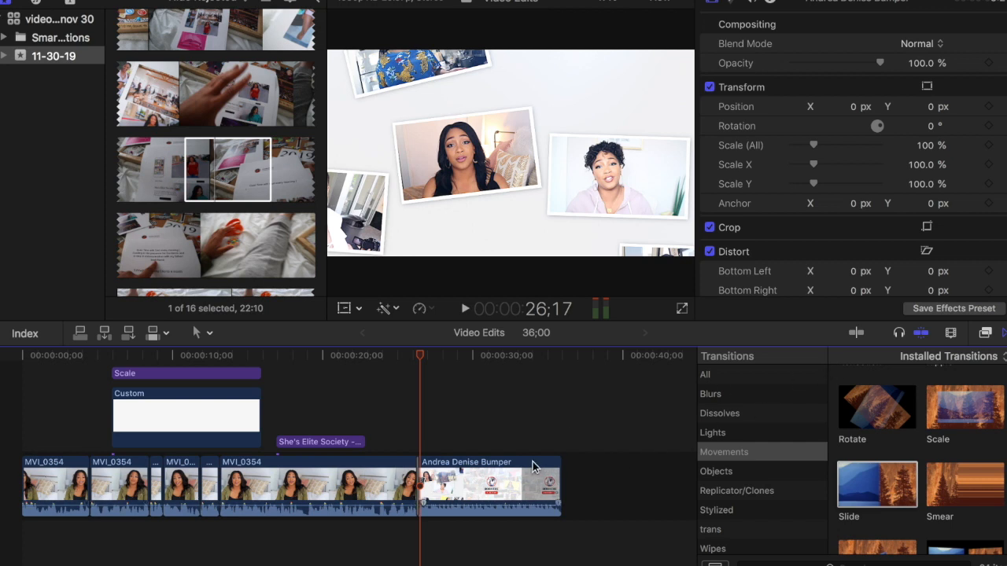
{"action": "left_click", "coordinate": [158, 403]}
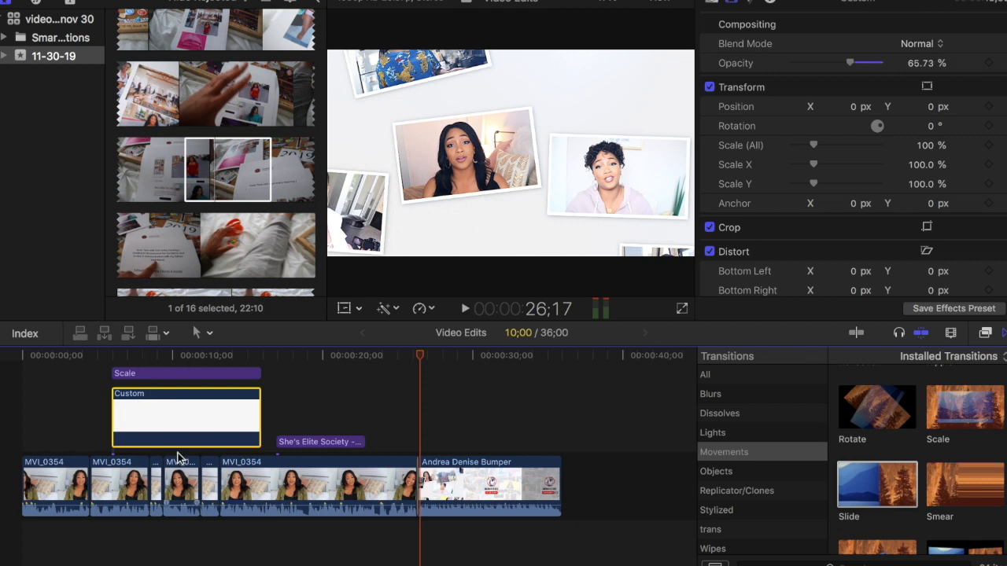
{"action": "left_click", "coordinate": [150, 356]}
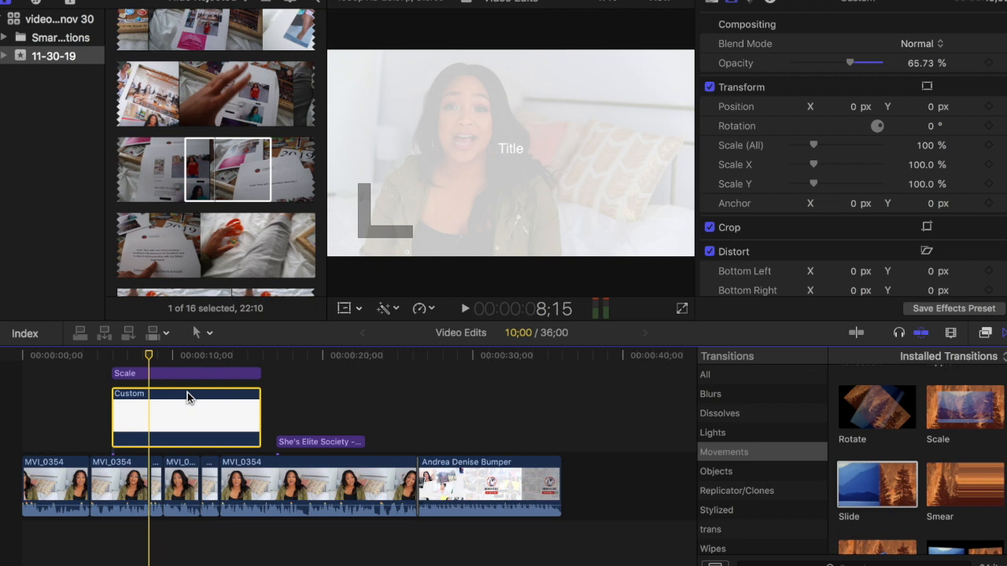
{"action": "left_click", "coordinate": [303, 356]}
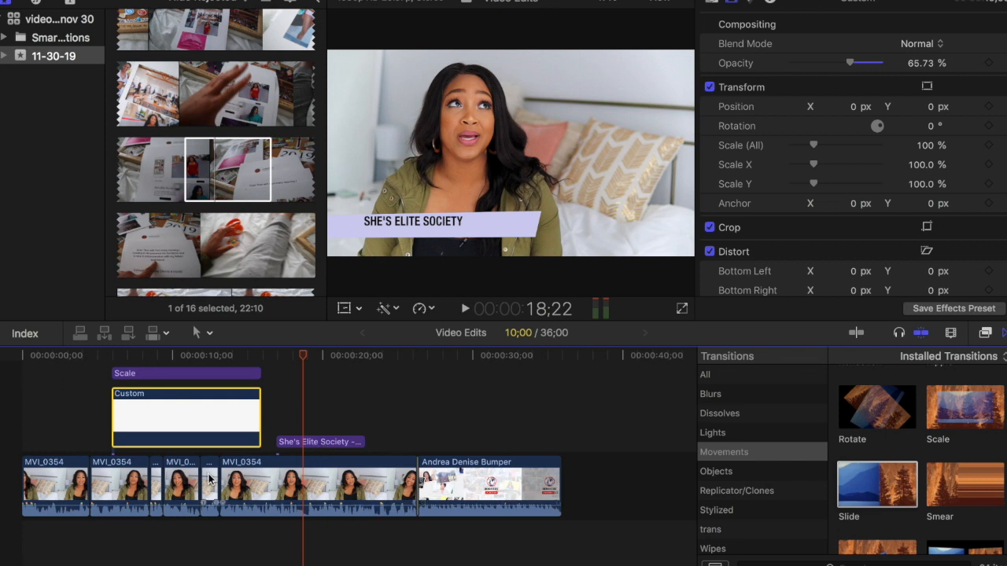
{"action": "left_click", "coordinate": [48, 355]}
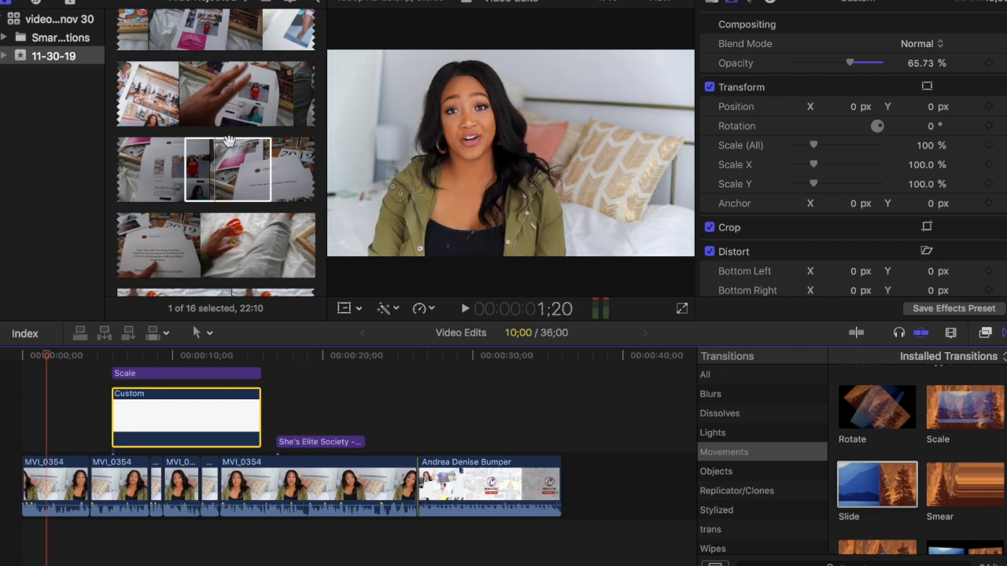
{"action": "left_click", "coordinate": [88, 398]}
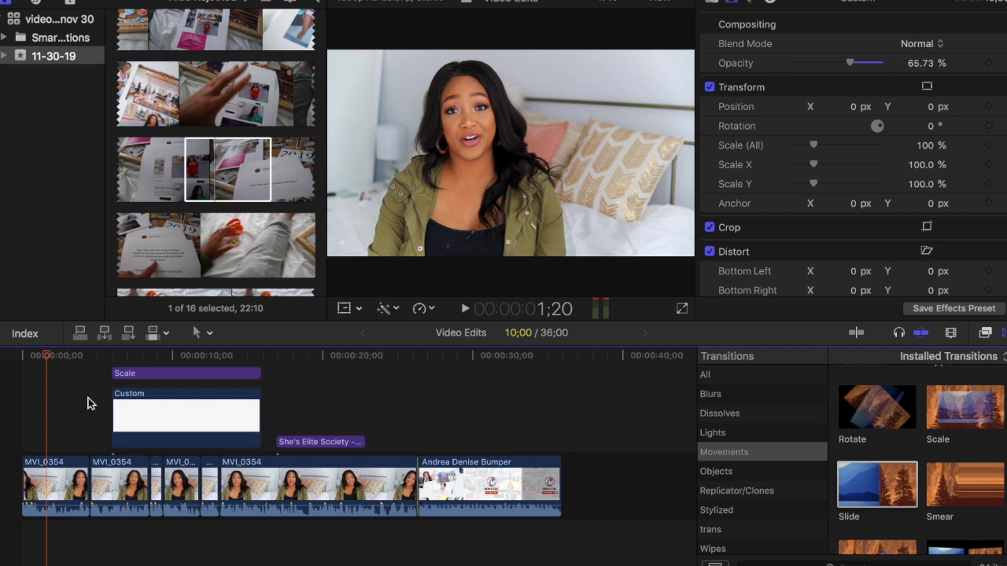
{"action": "left_click_drag", "start_coordinate": [103, 370], "coordinate": [144, 405]}
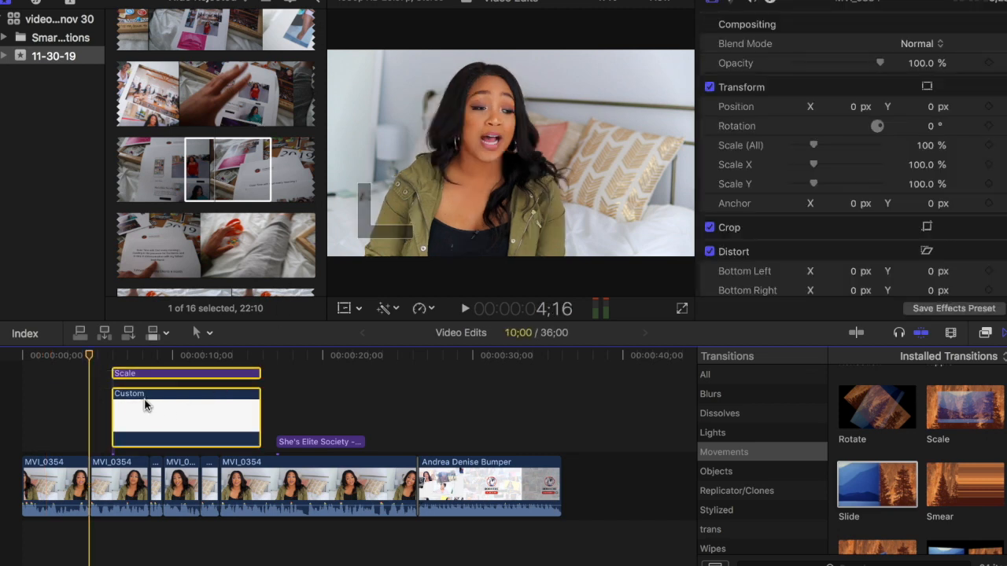
{"action": "key", "text": "Delete"}
{"action": "left_click", "coordinate": [189, 413]}
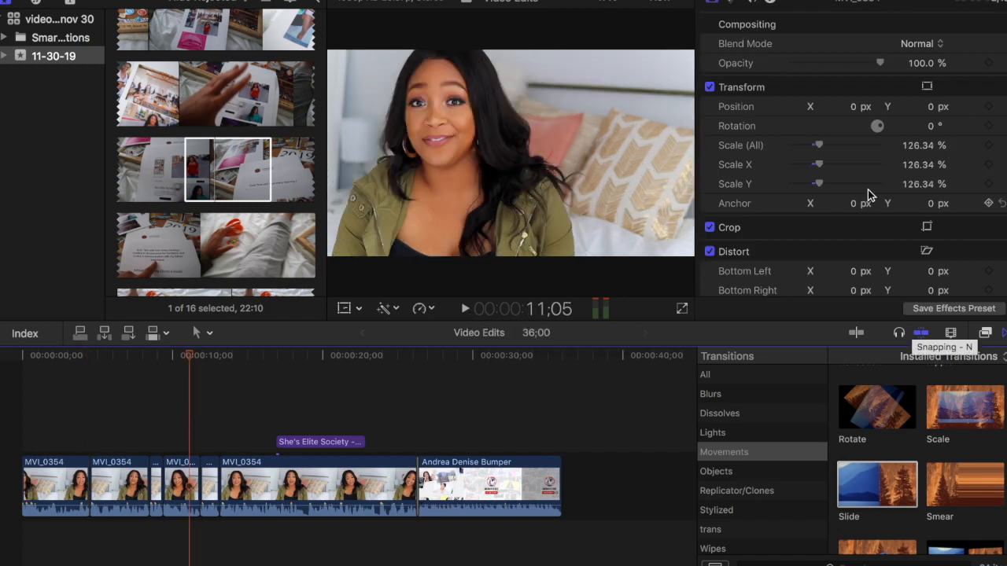
{"action": "left_click", "coordinate": [61, 24]}
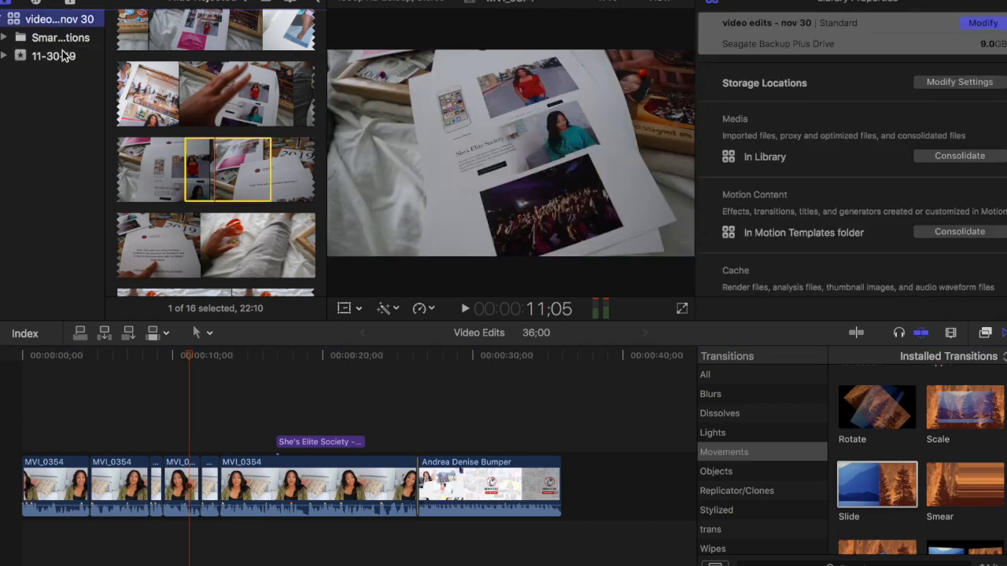
{"action": "left_click", "coordinate": [65, 55]}
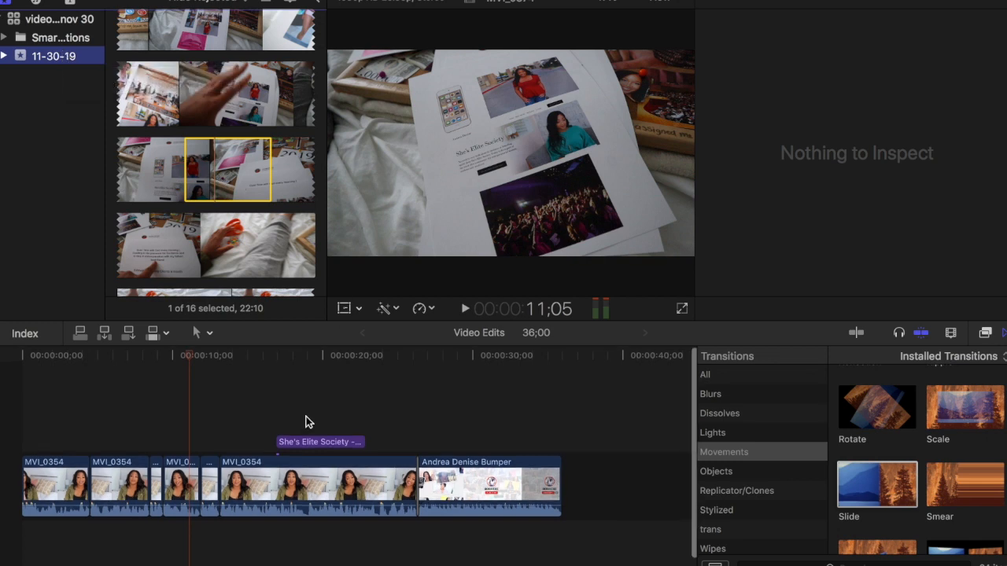
{"action": "scroll", "coordinate": [307, 422], "scroll_direction": "right", "scroll_amount": 3}
{"action": "scroll", "coordinate": [307, 422], "scroll_direction": "right", "scroll_amount": 4}
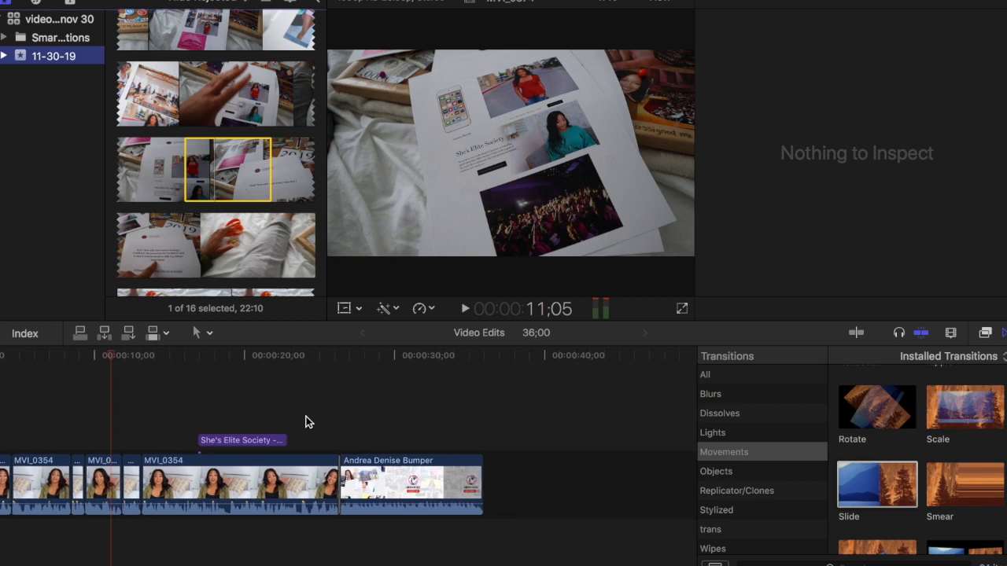
{"action": "scroll", "coordinate": [307, 423], "scroll_direction": "left", "scroll_amount": 7}
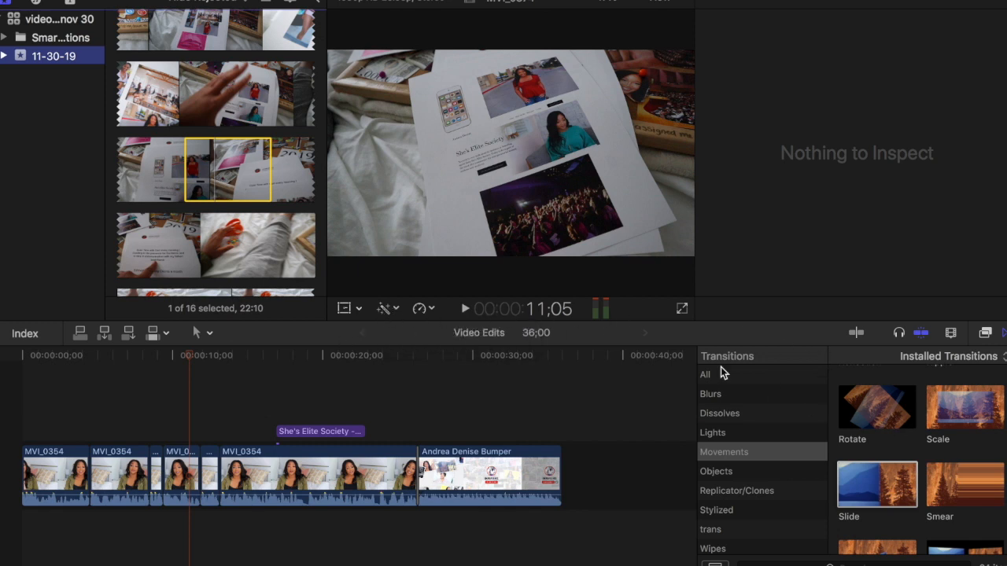
Step: Examine the color, saturation and exposure correction controls for the short MVI_0354 clip at 11;05, and return to its video properties
{"action": "left_click", "coordinate": [177, 466]}
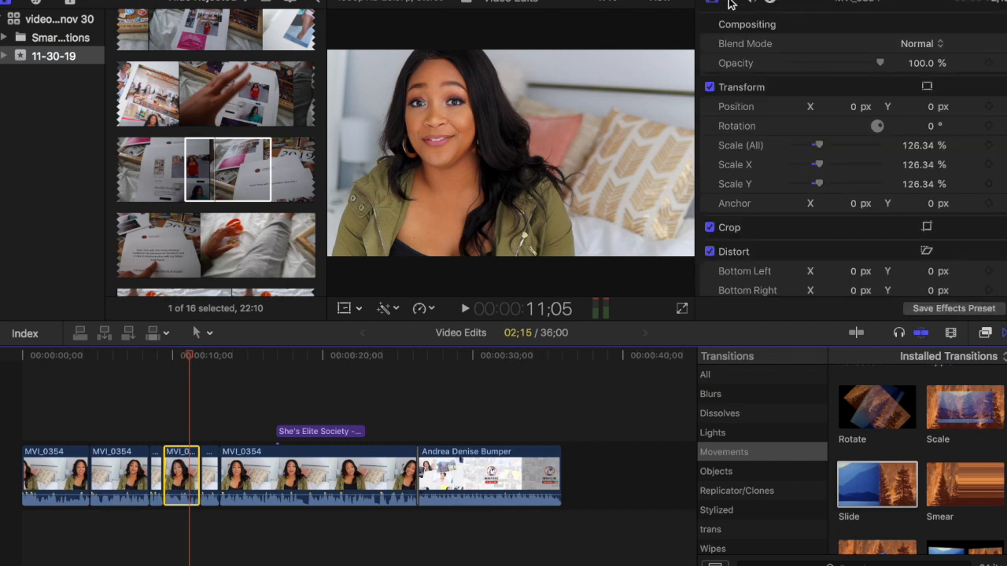
{"action": "left_click", "coordinate": [729, 3]}
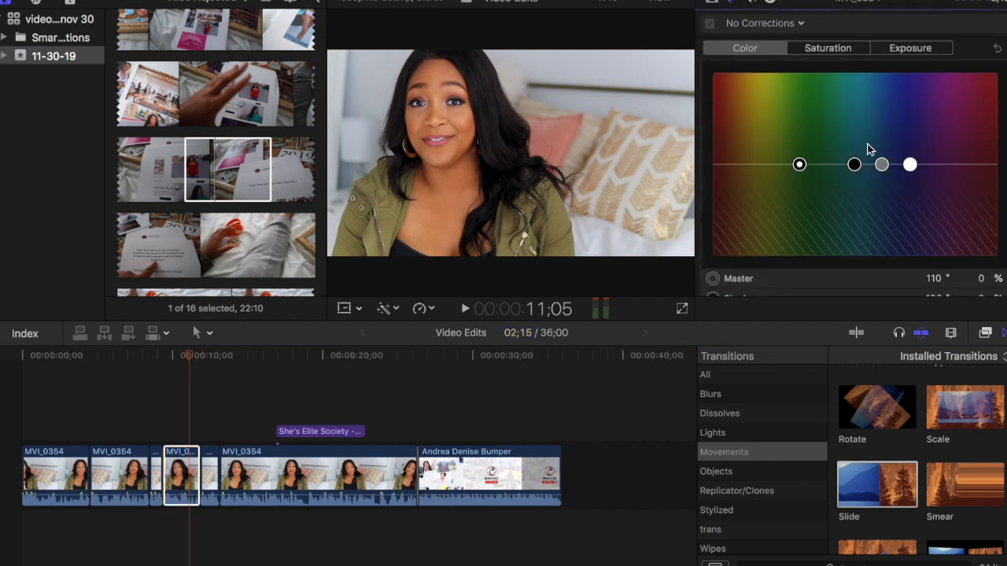
{"action": "left_click", "coordinate": [817, 51]}
{"action": "left_click", "coordinate": [911, 52]}
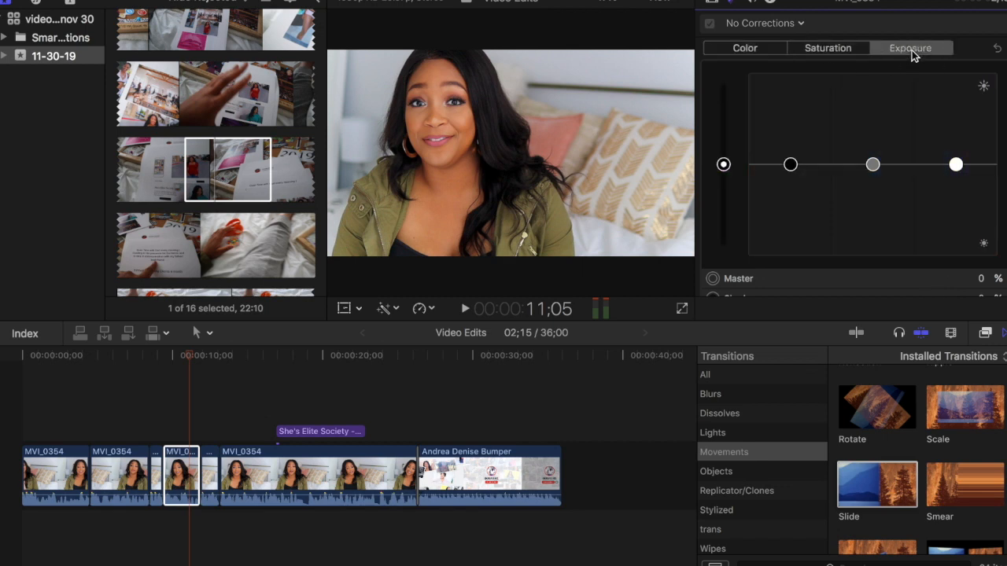
{"action": "left_click", "coordinate": [727, 52]}
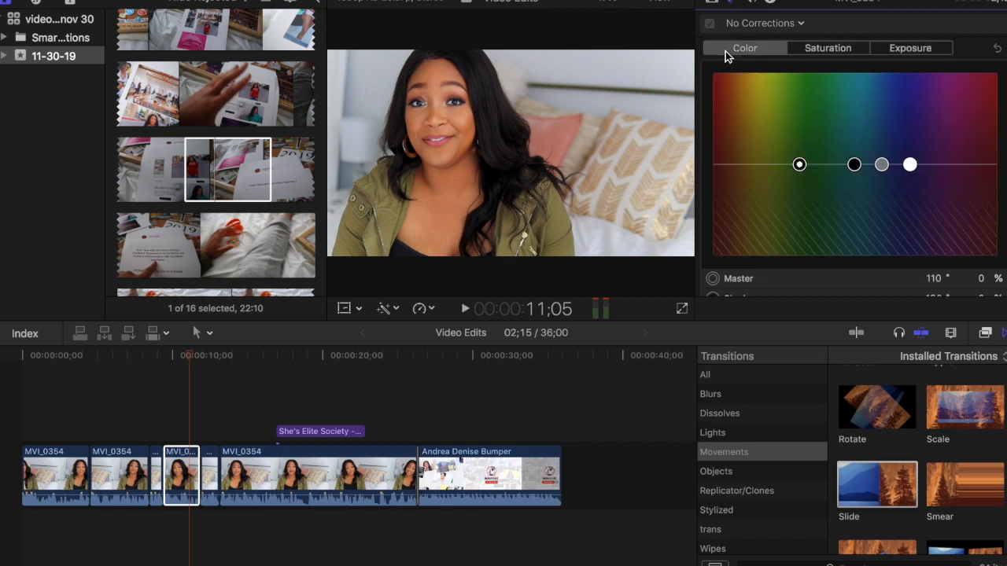
{"action": "left_click", "coordinate": [717, 4]}
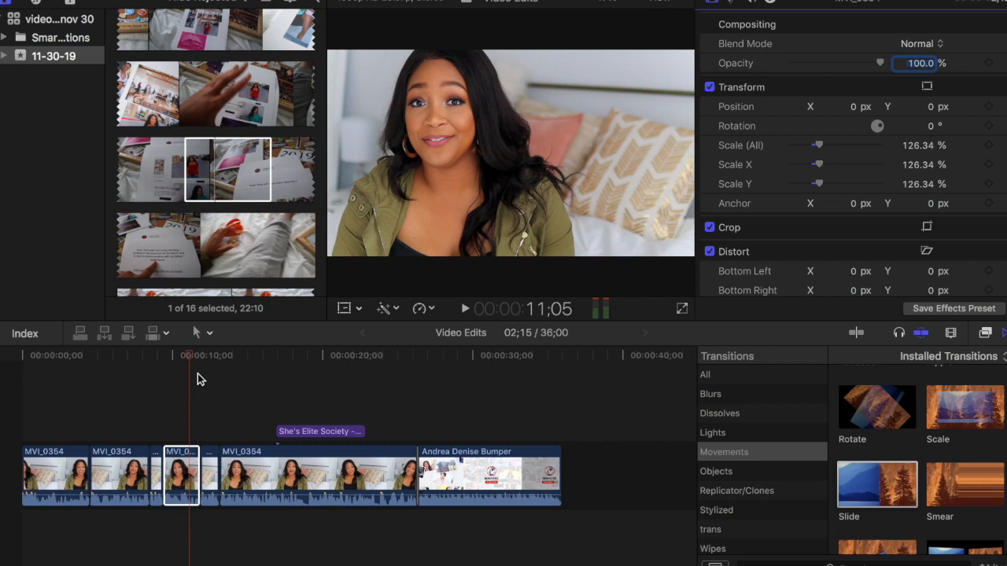
Step: Switch from the transitions to the installed effects and show the Color category of video effects
{"action": "scroll", "coordinate": [769, 496], "scroll_direction": "down", "scroll_amount": 1}
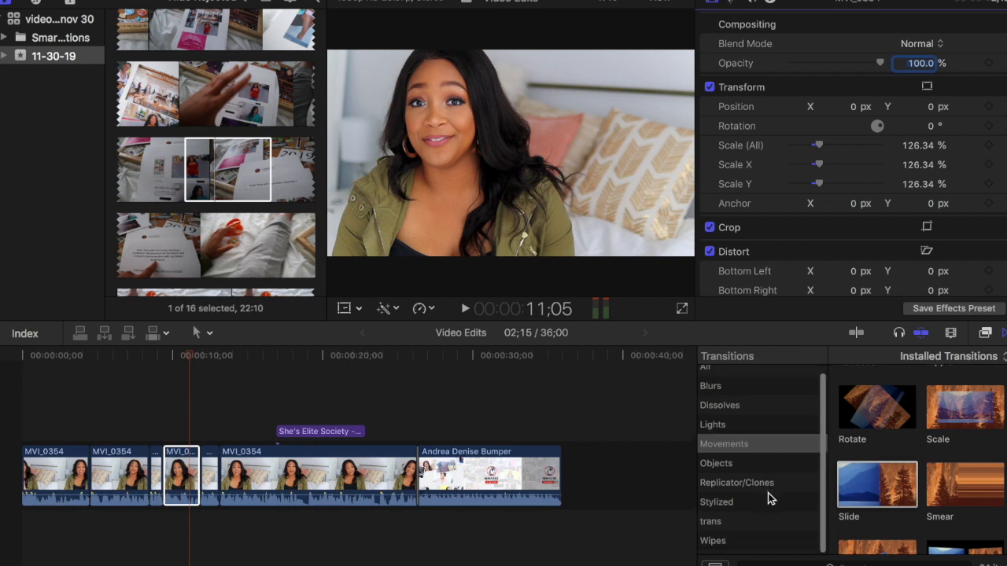
{"action": "scroll", "coordinate": [767, 423], "scroll_direction": "up", "scroll_amount": 1}
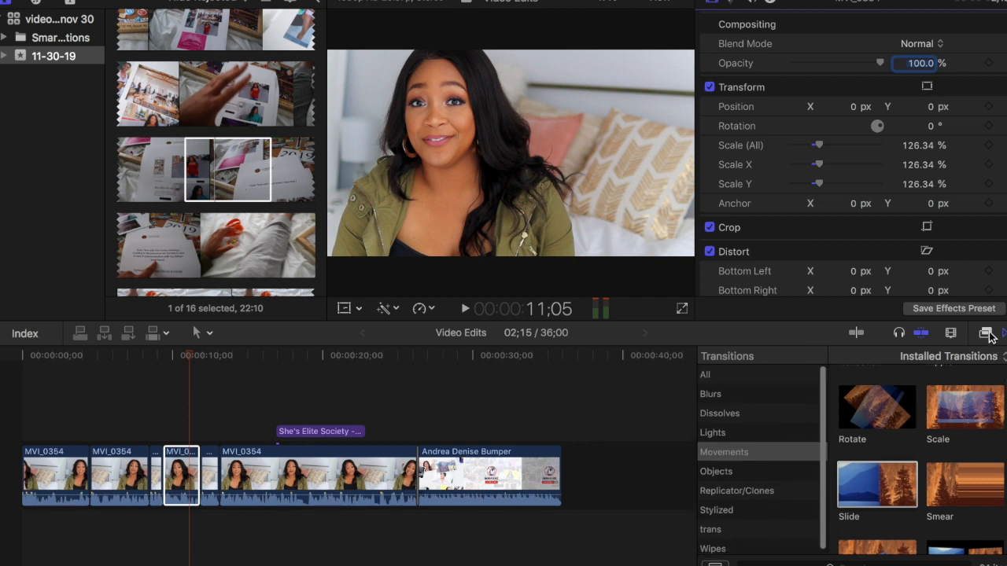
{"action": "left_click", "coordinate": [988, 333]}
{"action": "scroll", "coordinate": [768, 490], "scroll_direction": "down", "scroll_amount": 4}
{"action": "scroll", "coordinate": [769, 490], "scroll_direction": "up", "scroll_amount": 3}
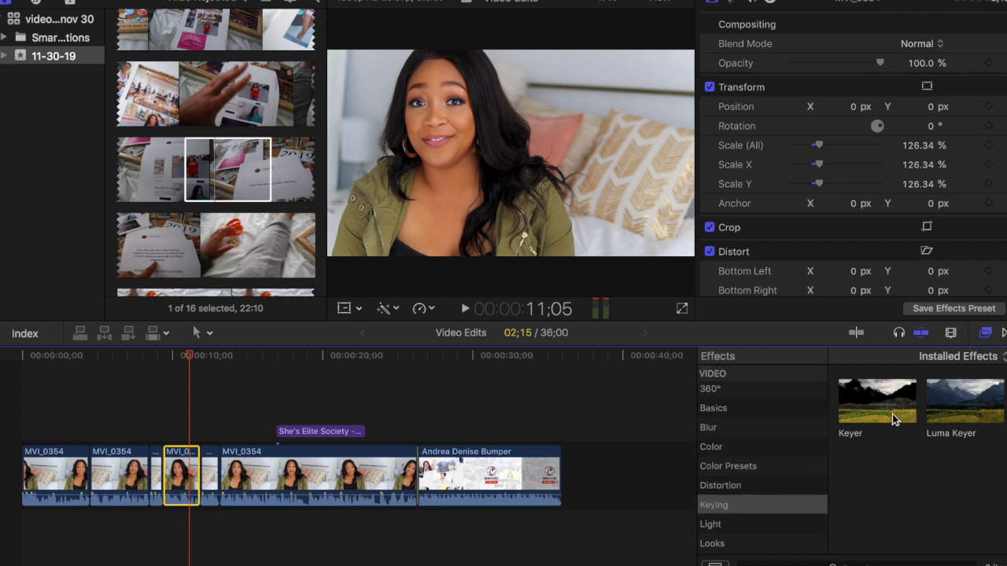
{"action": "mouse_move", "coordinate": [892, 412]}
{"action": "left_click", "coordinate": [746, 449]}
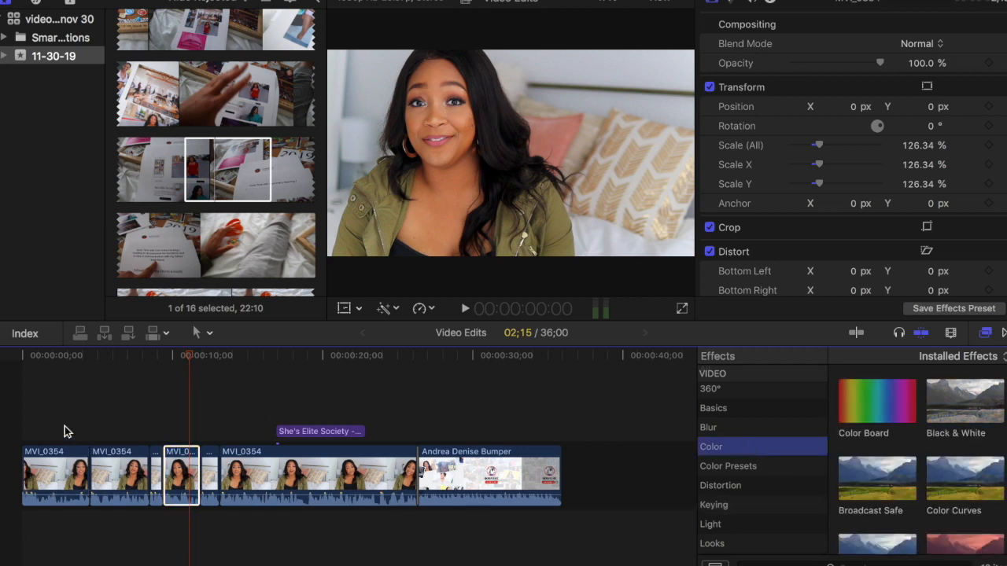
Step: Place the playhead at 6;05 in the second MVI_0354 clip and look through the color effects, previewing Hue/Saturation
{"action": "left_click", "coordinate": [87, 412]}
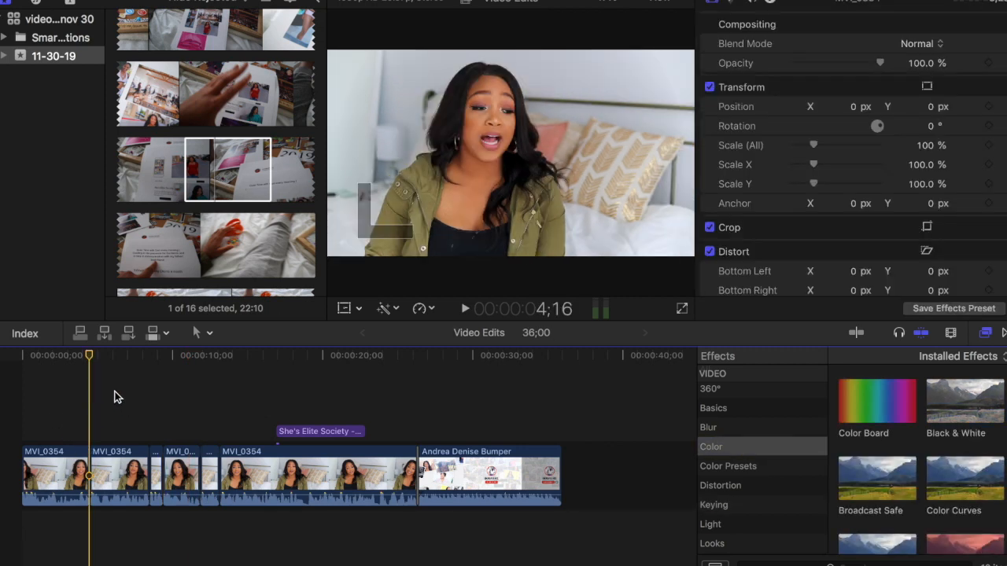
{"action": "left_click", "coordinate": [115, 398]}
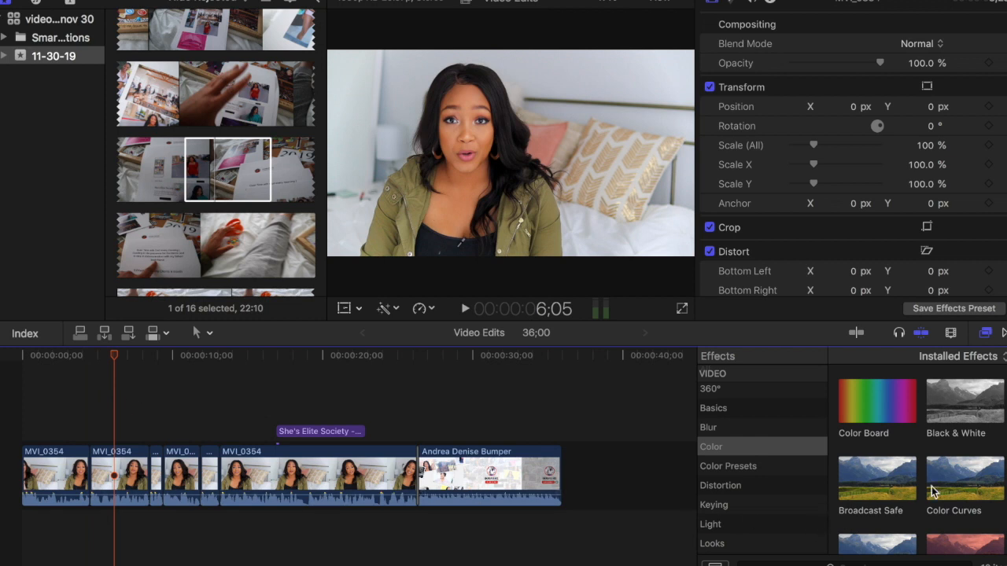
{"action": "scroll", "coordinate": [932, 488], "scroll_direction": "down", "scroll_amount": 5}
{"action": "scroll", "coordinate": [931, 485], "scroll_direction": "down", "scroll_amount": 3}
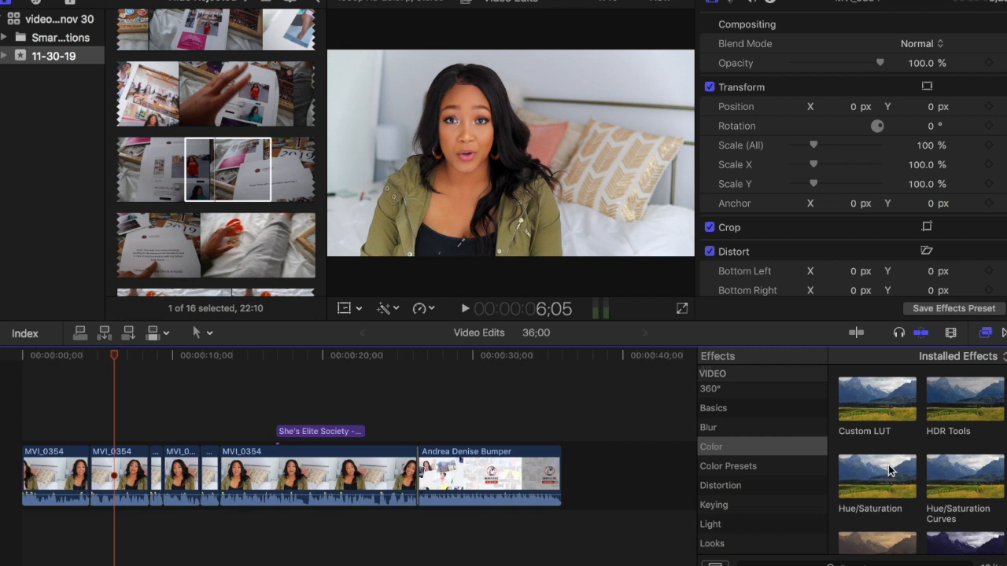
{"action": "mouse_move", "coordinate": [859, 471]}
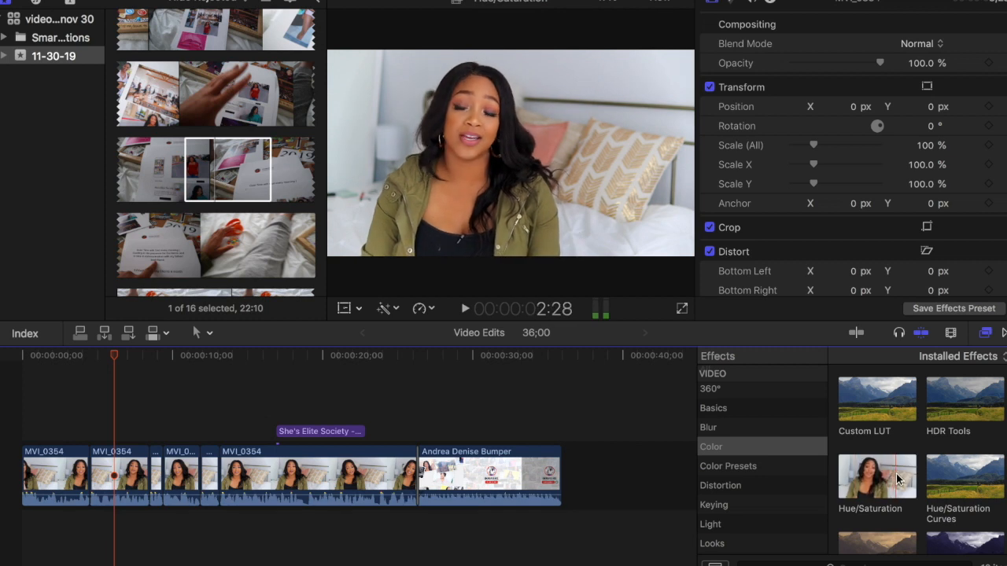
{"action": "mouse_move", "coordinate": [981, 470]}
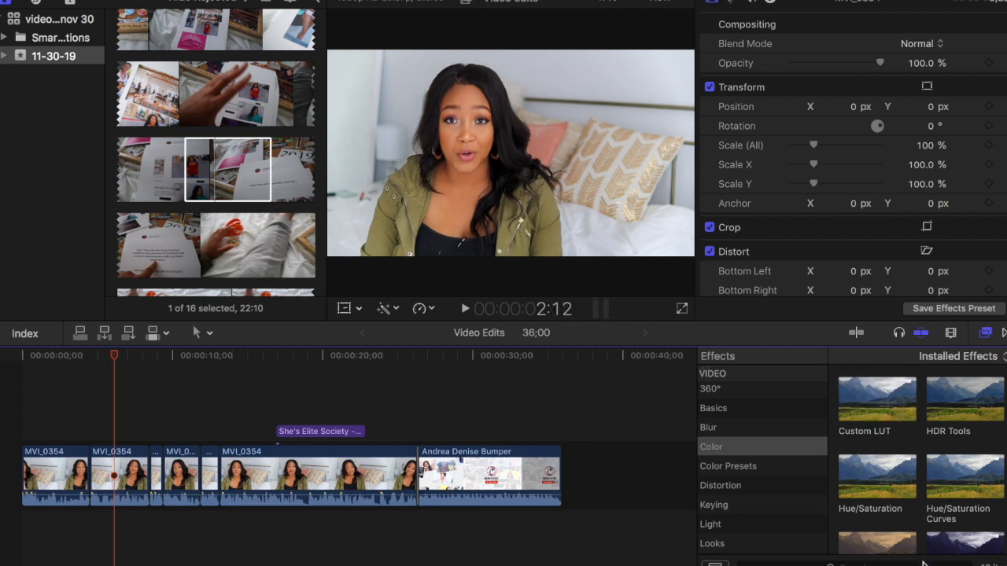
{"action": "scroll", "coordinate": [923, 529], "scroll_direction": "up", "scroll_amount": 3}
{"action": "scroll", "coordinate": [923, 528], "scroll_direction": "down", "scroll_amount": 4}
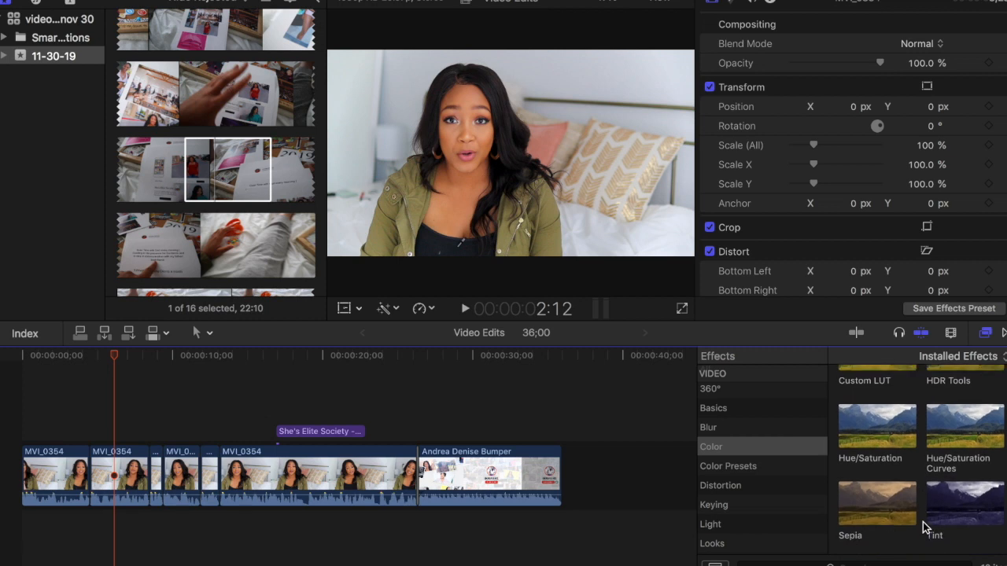
Step: Apply the Bokeh Random light effect to the long MVI_0354 clip just before the Andrea Denise Bumper
{"action": "left_click", "coordinate": [713, 525]}
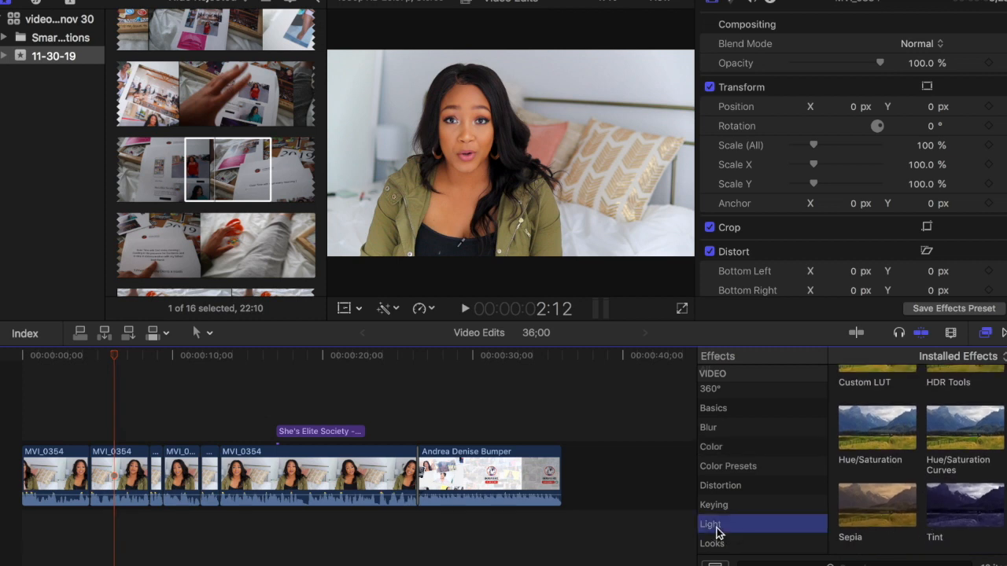
{"action": "scroll", "coordinate": [916, 466], "scroll_direction": "up", "scroll_amount": 2}
{"action": "scroll", "coordinate": [917, 467], "scroll_direction": "up", "scroll_amount": 2}
{"action": "scroll", "coordinate": [916, 466], "scroll_direction": "up", "scroll_amount": 1}
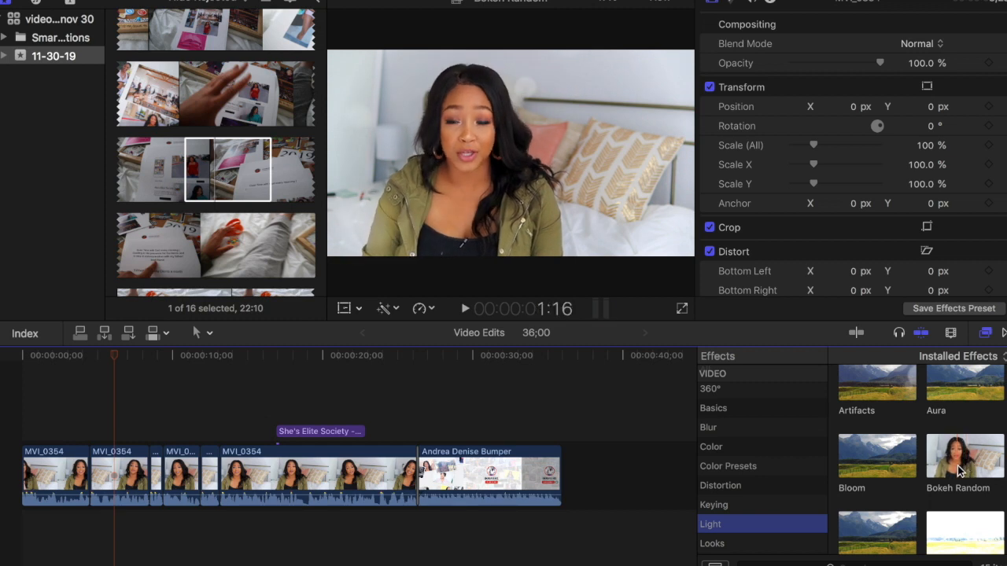
{"action": "left_click_drag", "start_coordinate": [964, 470], "coordinate": [262, 480]}
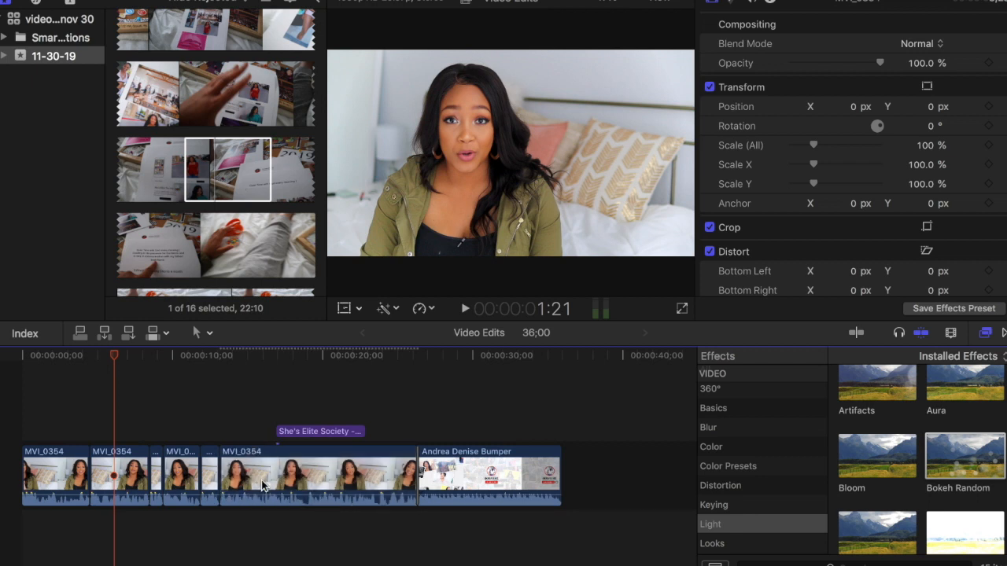
Step: Play the long MVI_0354 clip from near its start to 20;22 to review the Bokeh Random effect
{"action": "left_click", "coordinate": [232, 407]}
{"action": "key", "text": "space"}
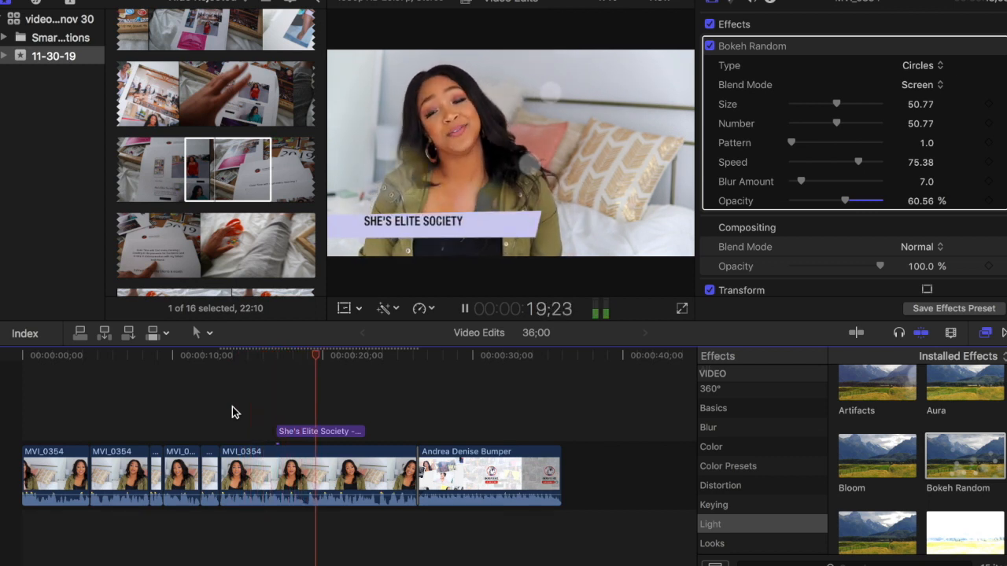
{"action": "key", "text": "space"}
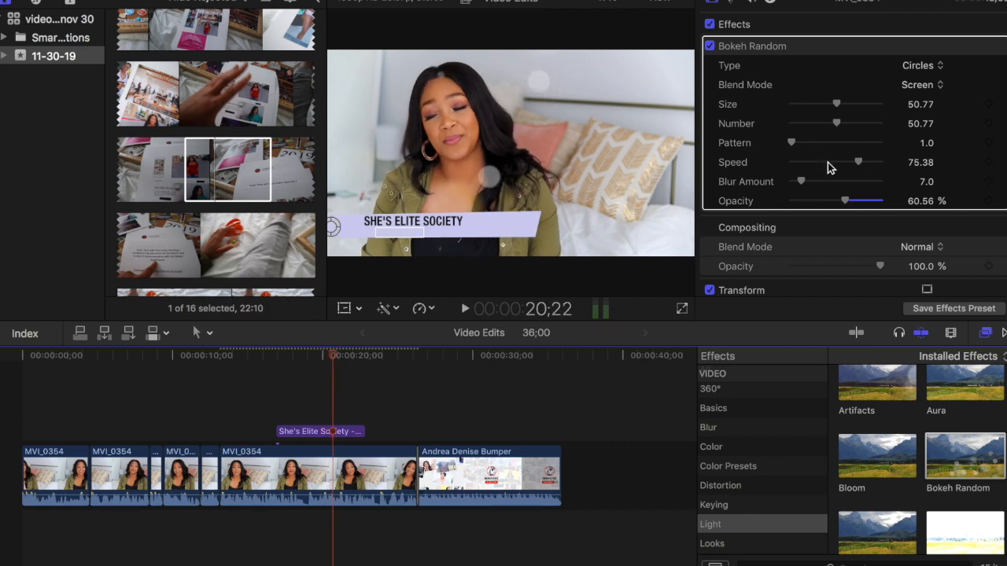
Step: Remove the Bokeh Random effect from the long MVI_0354 clip just before the bumper
{"action": "key", "text": "Delete"}
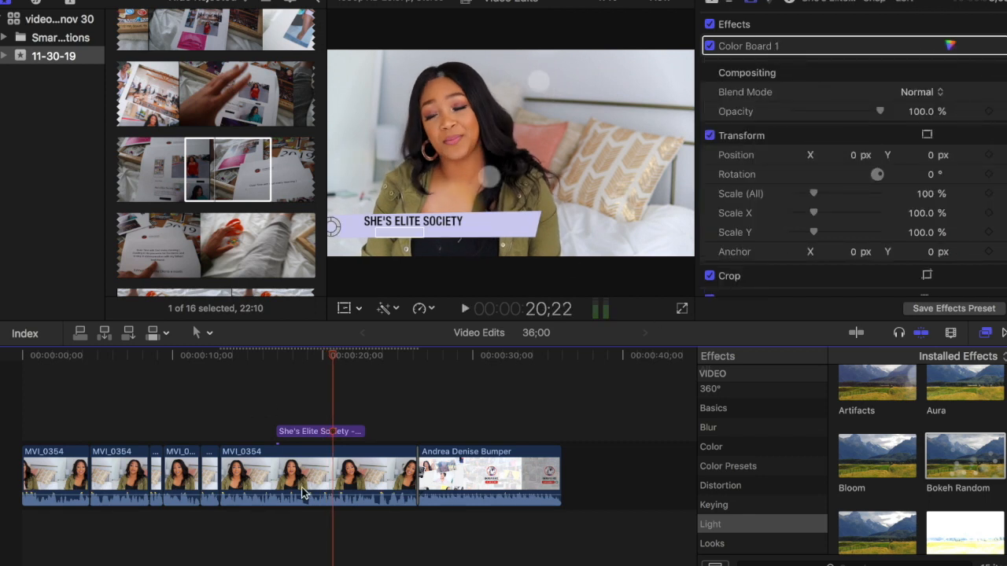
{"action": "left_click", "coordinate": [243, 395]}
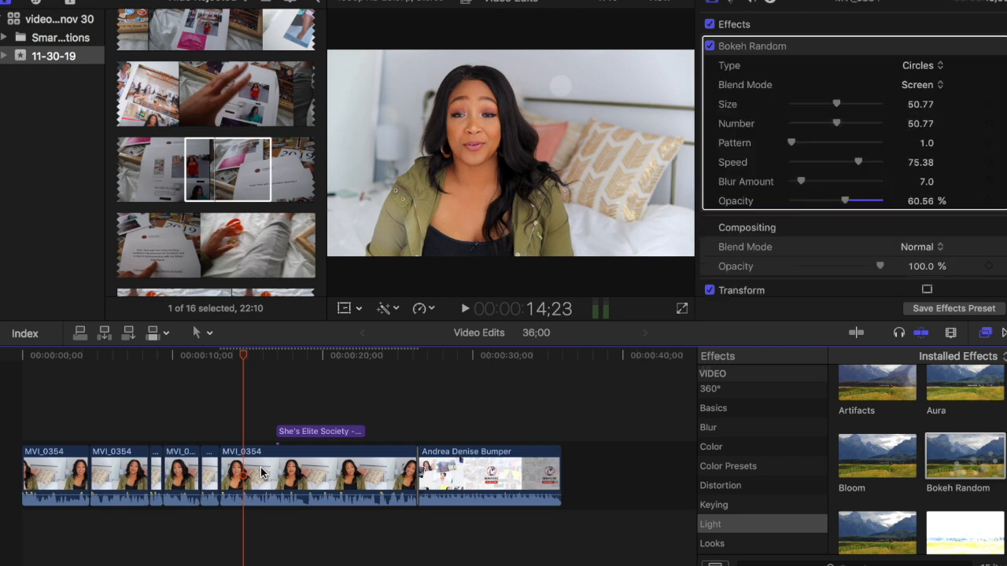
{"action": "left_click", "coordinate": [262, 472]}
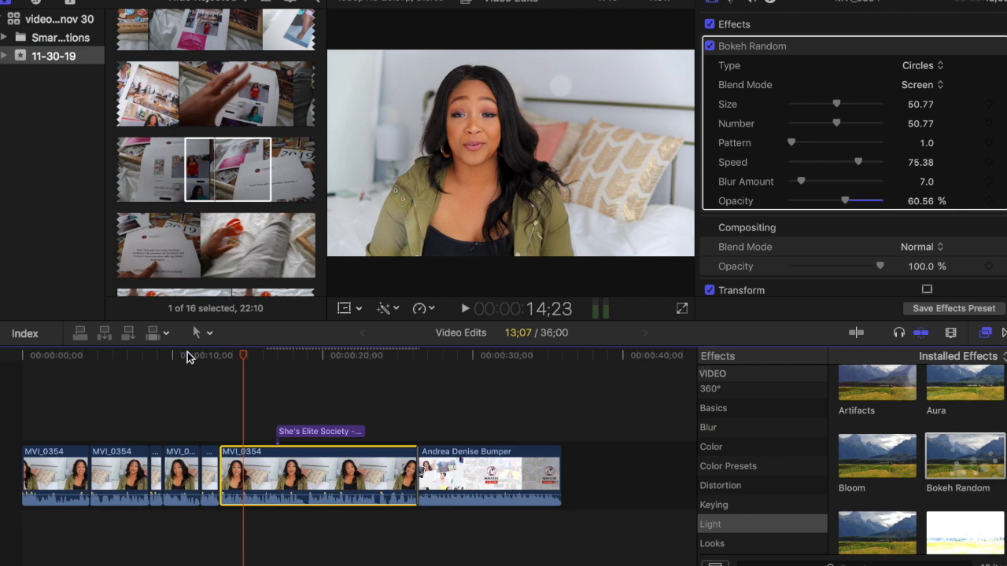
{"action": "key", "text": "Delete"}
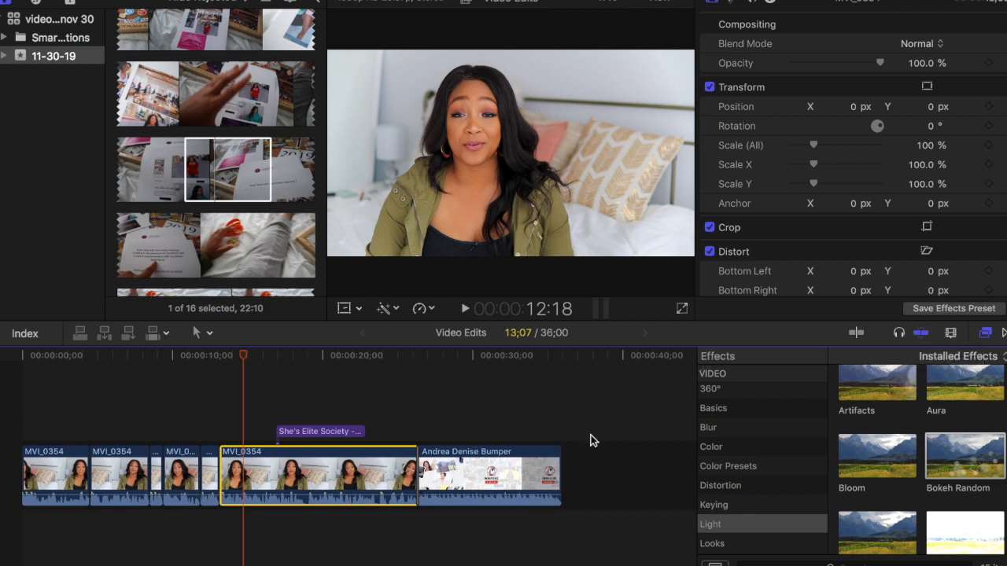
Step: Try the waveform-only and filmstrip-only clip displays, then make timeline clips slightly taller with large filmstrips above small waveforms
{"action": "left_click", "coordinate": [503, 458]}
{"action": "left_click_drag", "start_coordinate": [528, 430], "coordinate": [517, 453]}
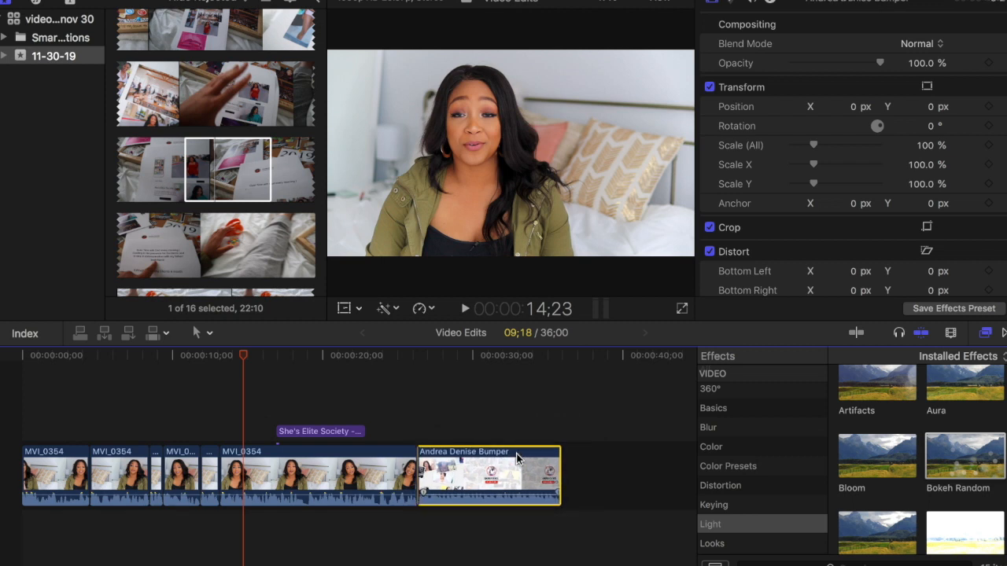
{"action": "left_click", "coordinate": [950, 334]}
{"action": "left_click", "coordinate": [815, 405]}
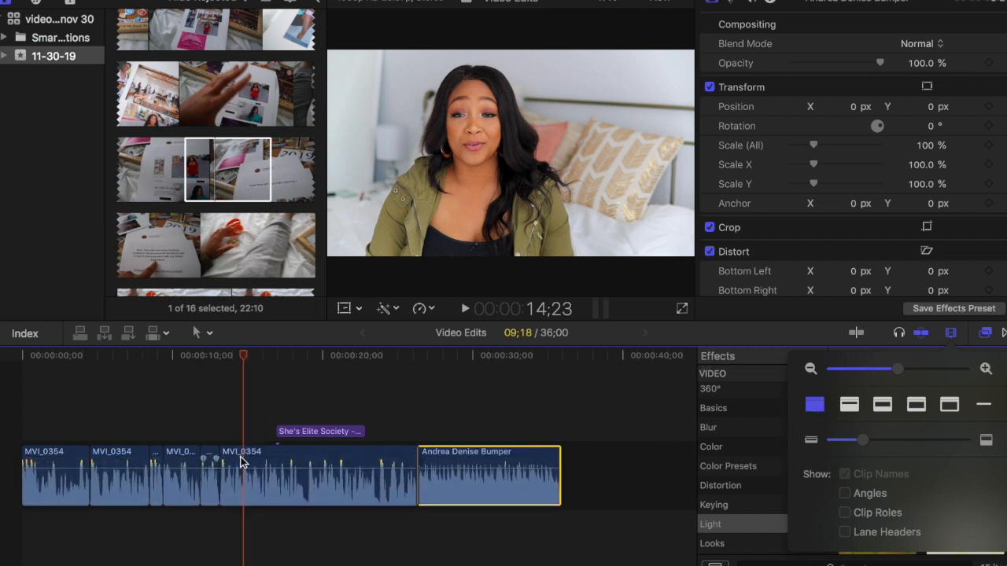
{"action": "left_click", "coordinate": [949, 405]}
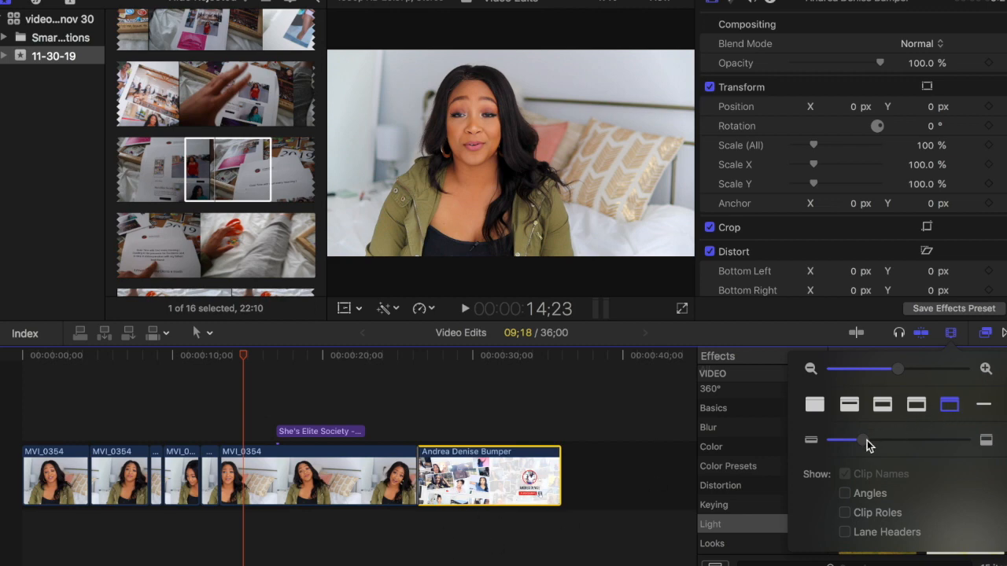
{"action": "mouse_move", "coordinate": [866, 446]}
{"action": "left_mouse_down"}
{"action": "mouse_move", "coordinate": [923, 449]}
{"action": "mouse_move", "coordinate": [840, 451]}
{"action": "mouse_move", "coordinate": [872, 449]}
{"action": "left_mouse_up"}
{"action": "left_click", "coordinate": [918, 406]}
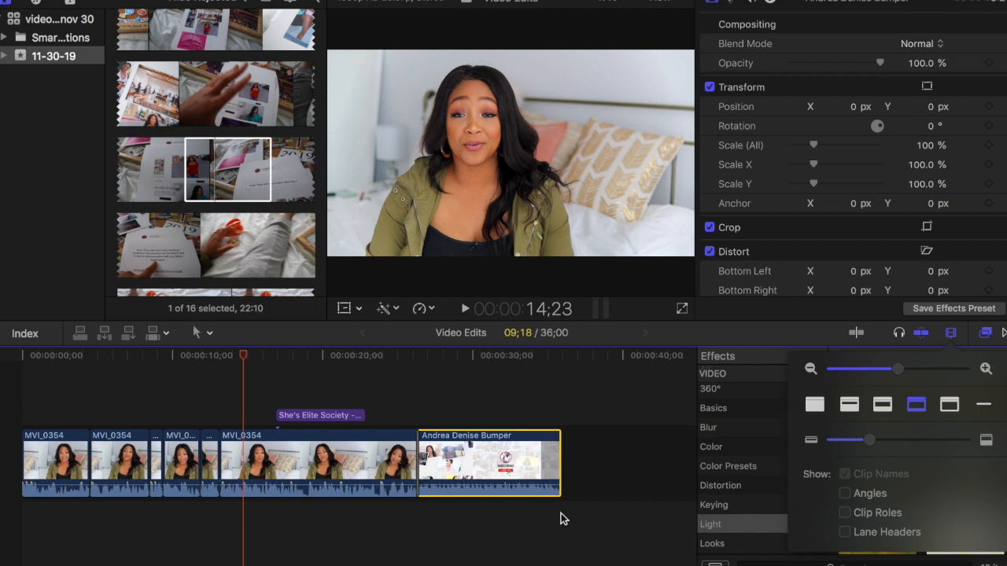
{"action": "left_click", "coordinate": [480, 384]}
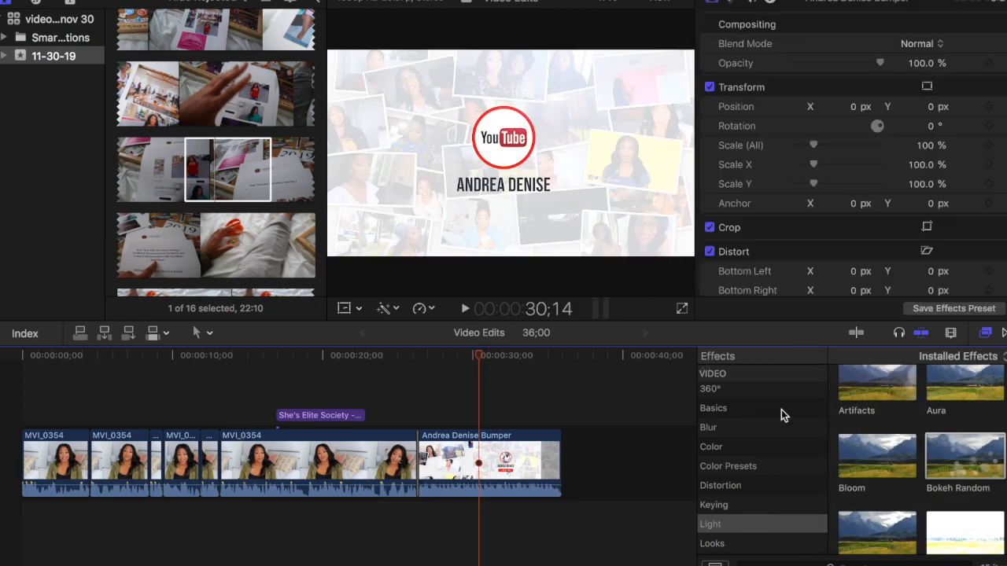
Step: Show the Color category of video effects and place the playhead at 30;29 in the bumper clip
{"action": "left_click", "coordinate": [395, 400]}
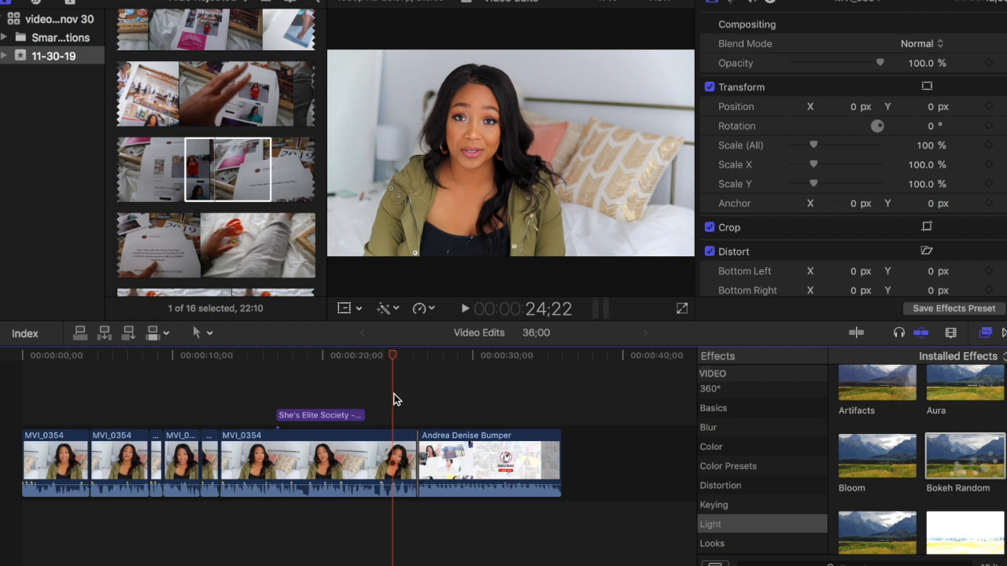
{"action": "left_click", "coordinate": [782, 461]}
{"action": "left_click", "coordinate": [760, 450]}
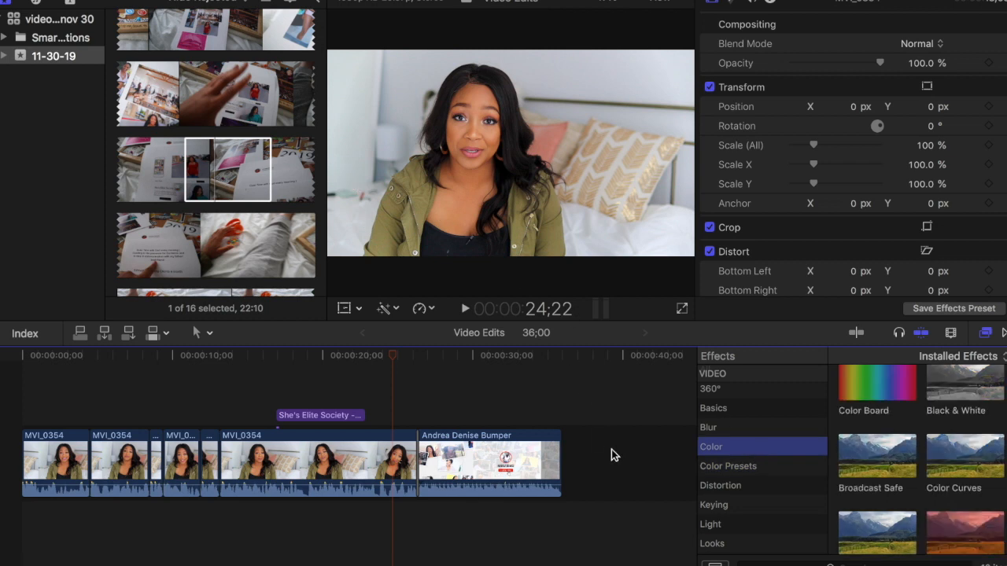
{"action": "left_click", "coordinate": [487, 387]}
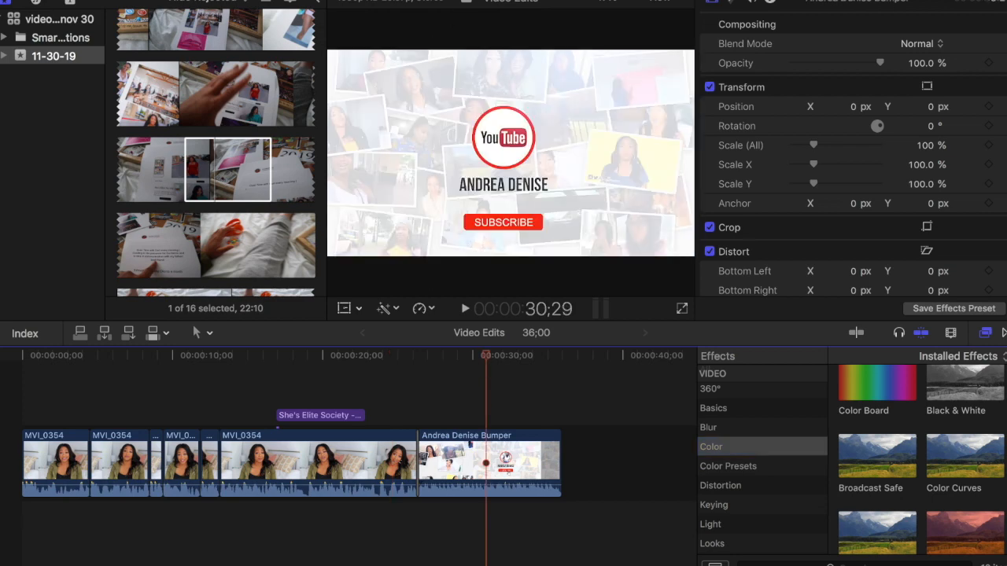
Step: Look through the project's Share destinations and the Import options without choosing any
{"action": "left_click", "coordinate": [126, 1]}
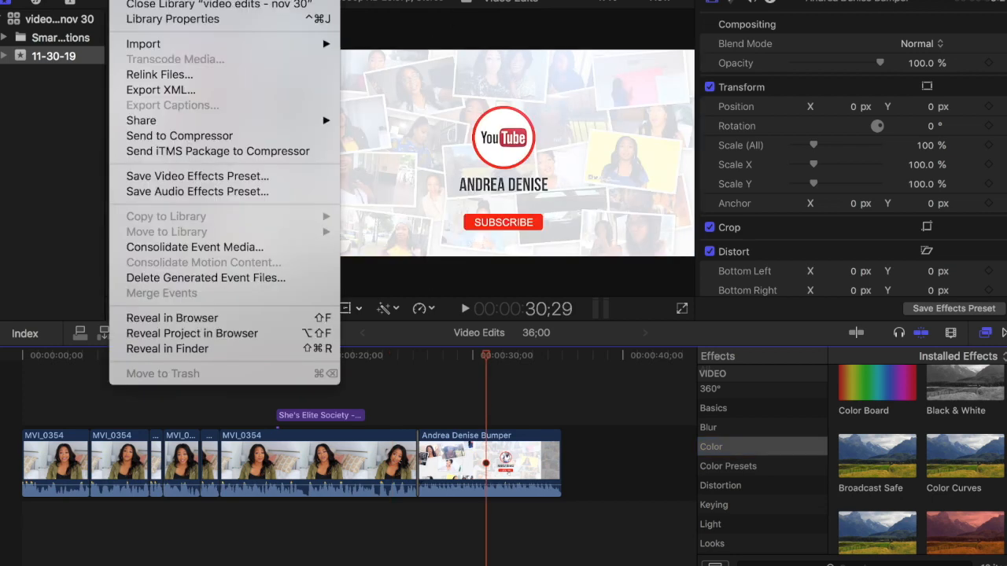
{"action": "mouse_move", "coordinate": [216, 120]}
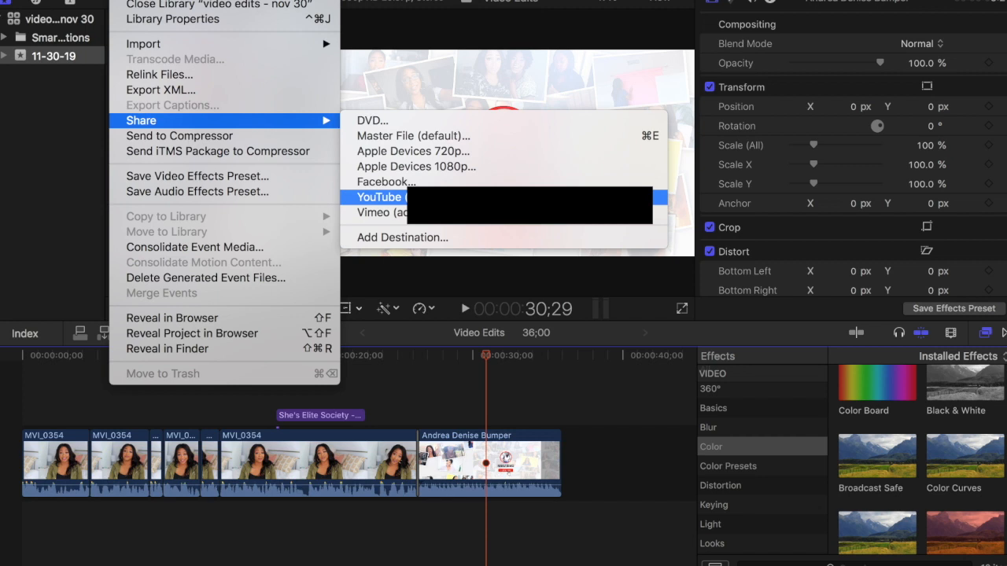
{"action": "mouse_move", "coordinate": [278, 45]}
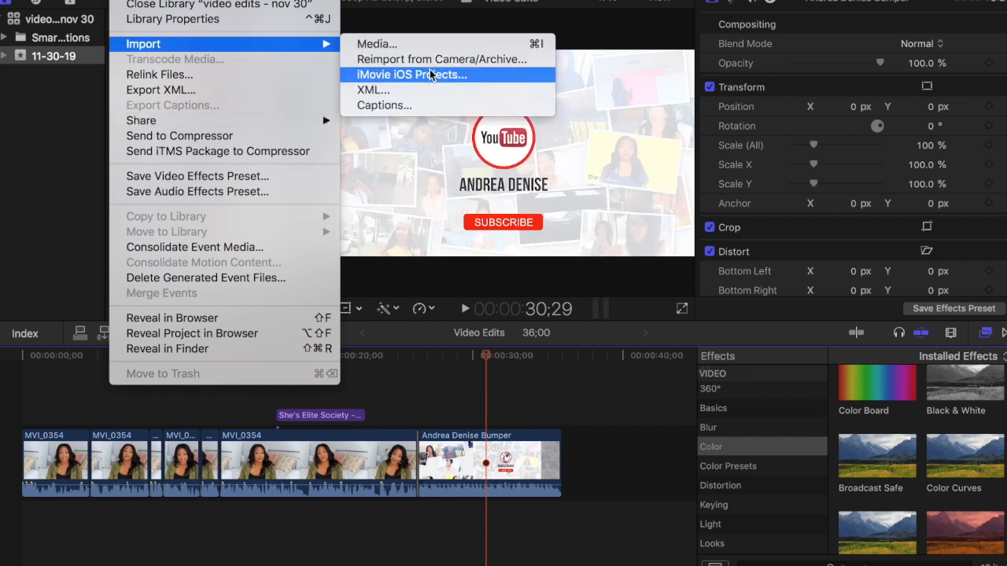
{"action": "mouse_move", "coordinate": [236, 2]}
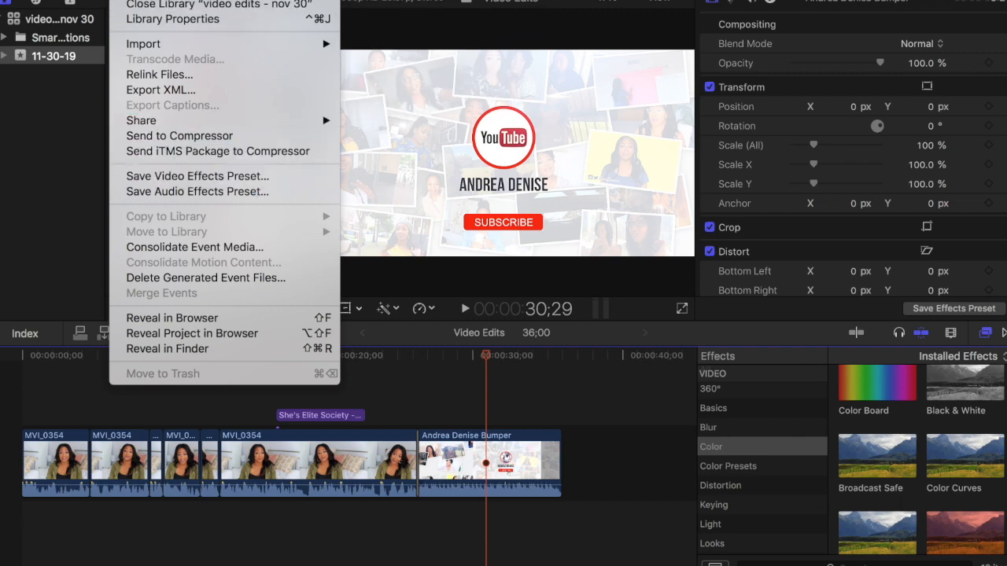
{"action": "key", "text": "Escape"}
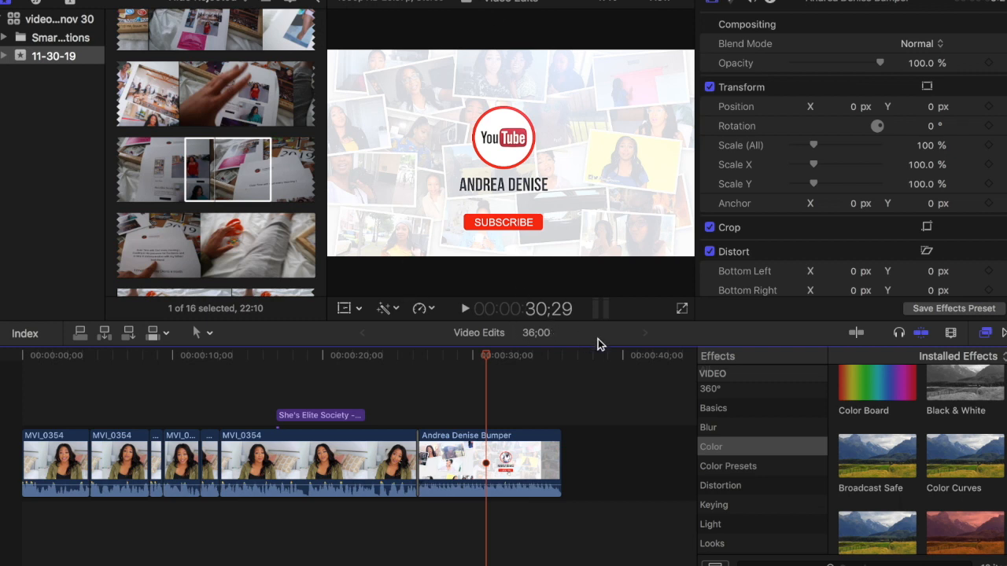
Step: Look through the source clips in the 11-30-19 event
{"action": "left_click", "coordinate": [484, 390]}
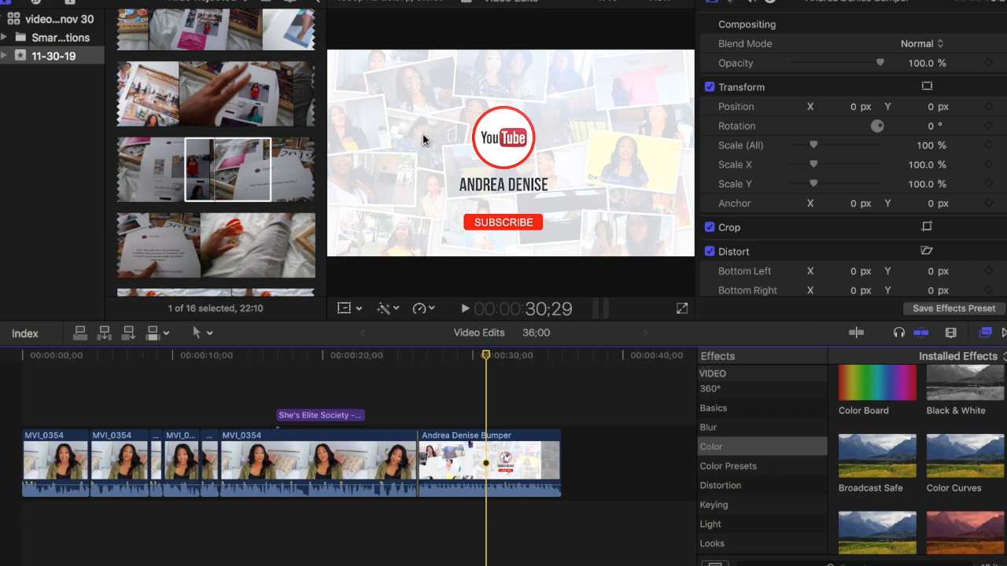
{"action": "scroll", "coordinate": [220, 68], "scroll_direction": "down", "scroll_amount": 5}
{"action": "scroll", "coordinate": [221, 71], "scroll_direction": "up", "scroll_amount": 10}
{"action": "scroll", "coordinate": [220, 66], "scroll_direction": "down", "scroll_amount": 5}
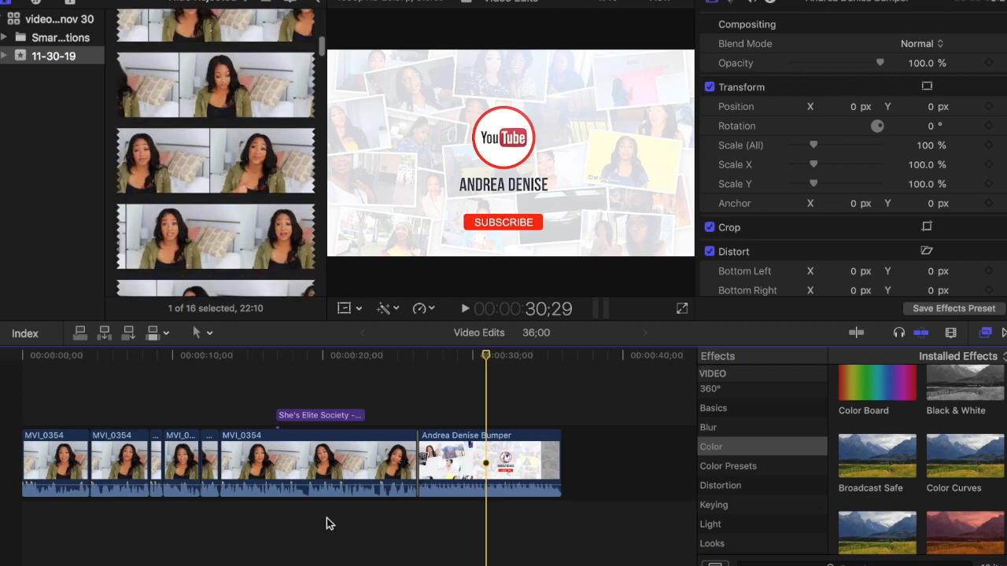
Step: Play the long MVI_0354 clip from the start of the She's Elite Society title to 19;20
{"action": "left_click", "coordinate": [252, 398]}
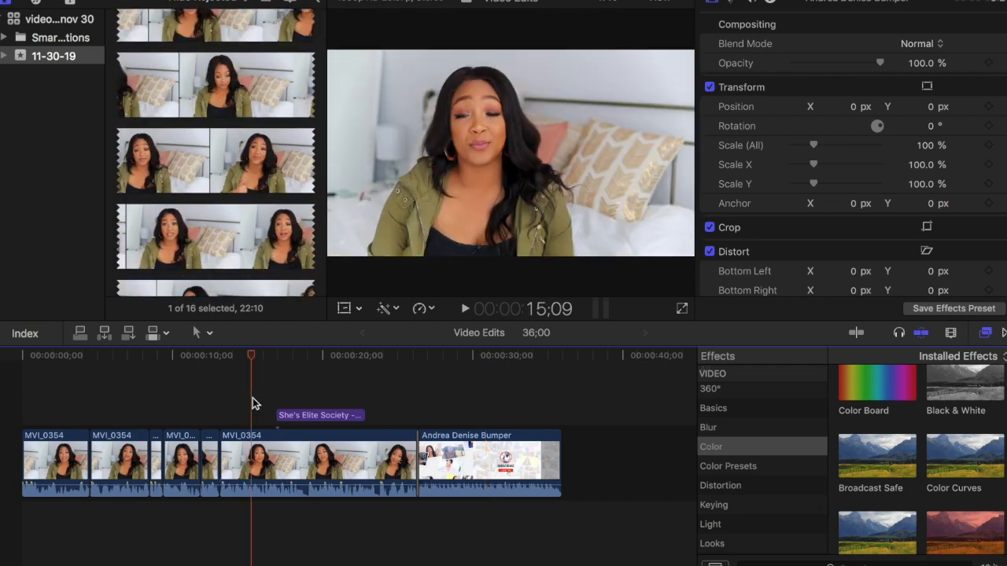
{"action": "left_click", "coordinate": [286, 355]}
{"action": "key", "text": "space"}
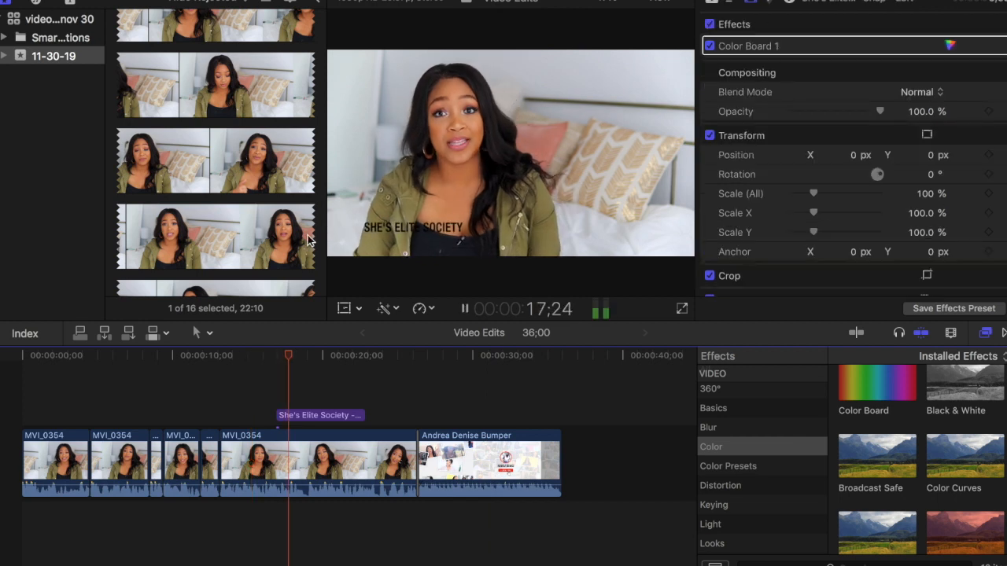
{"action": "key", "text": "space"}
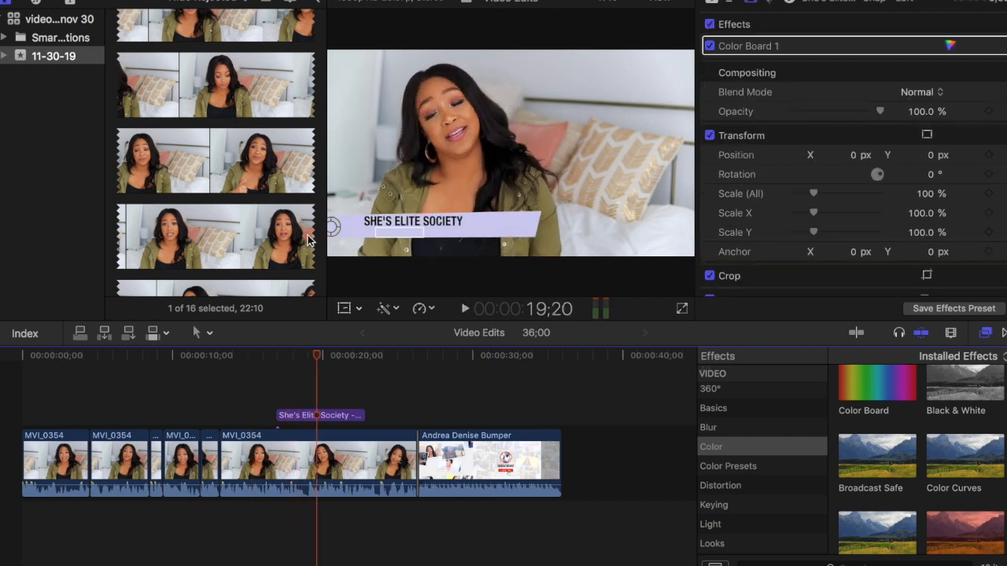
Step: Return the playhead to the start of the Video Edits project and play it from there
{"action": "left_click", "coordinate": [17, 380]}
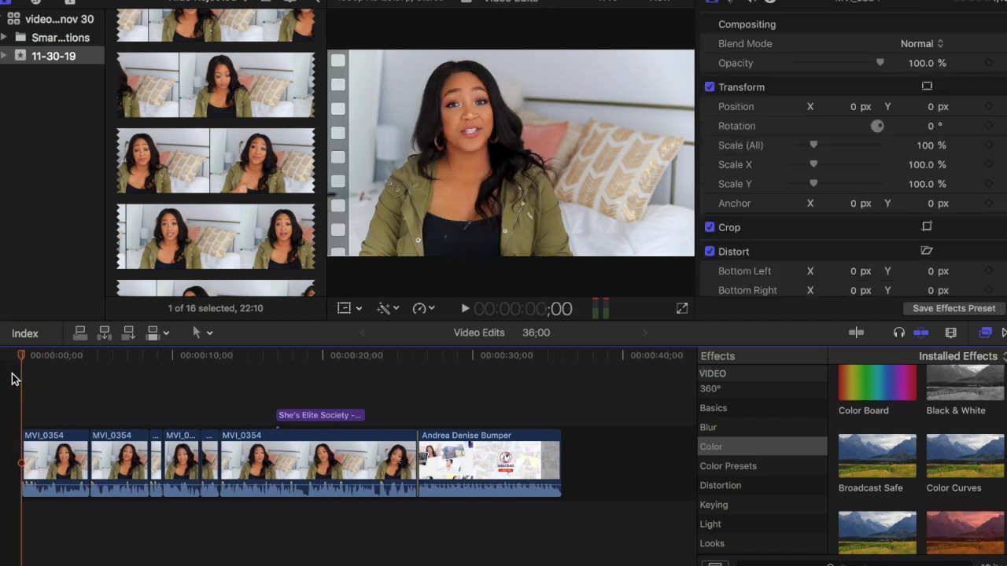
{"action": "left_click", "coordinate": [583, 404]}
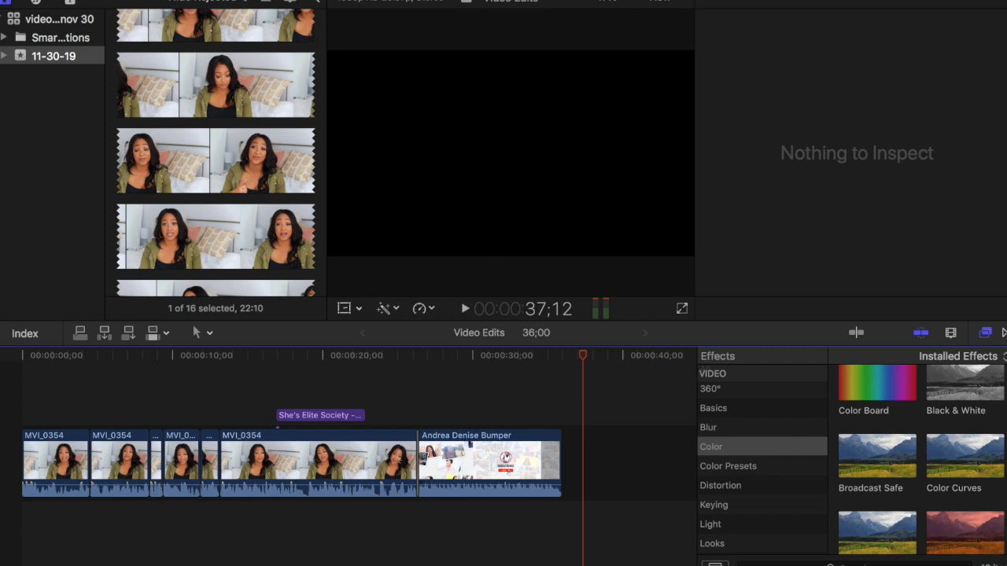
{"action": "left_click", "coordinate": [98, 380]}
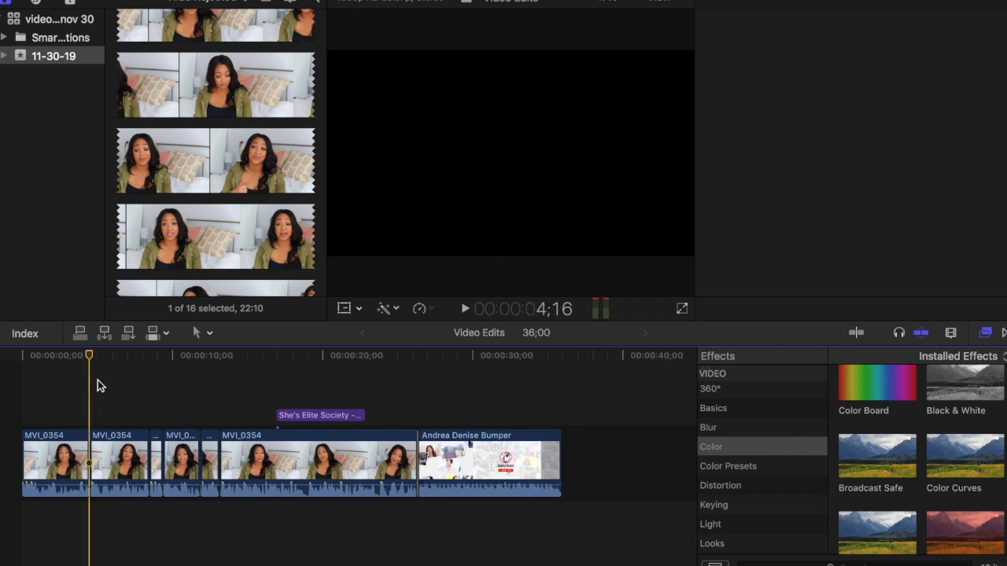
{"action": "left_click", "coordinate": [18, 368]}
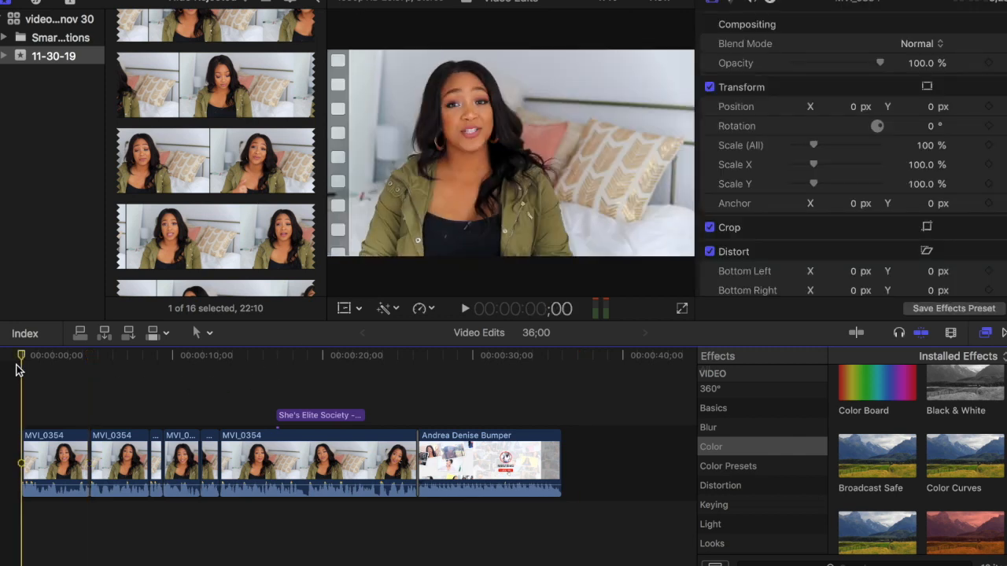
{"action": "key", "text": "space"}
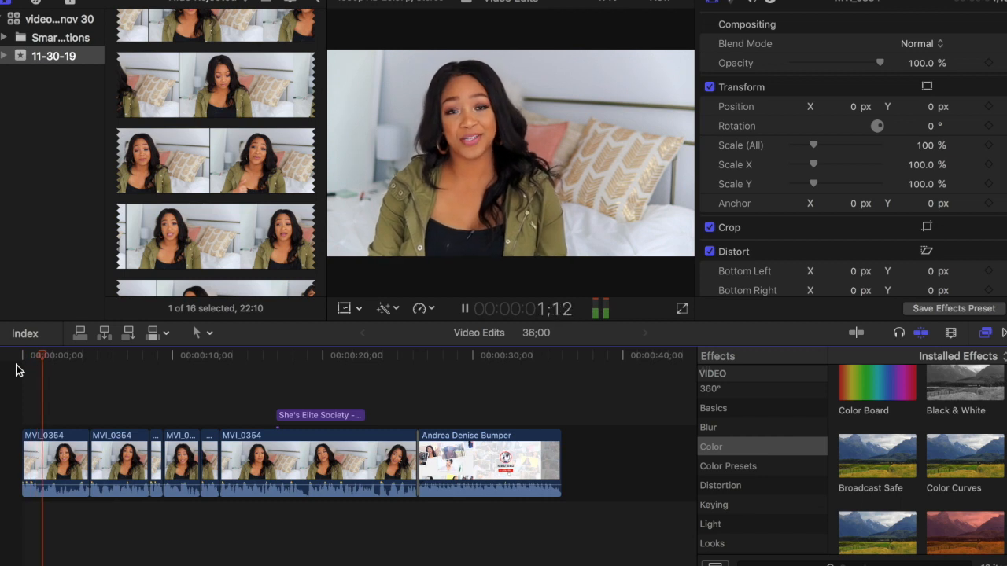